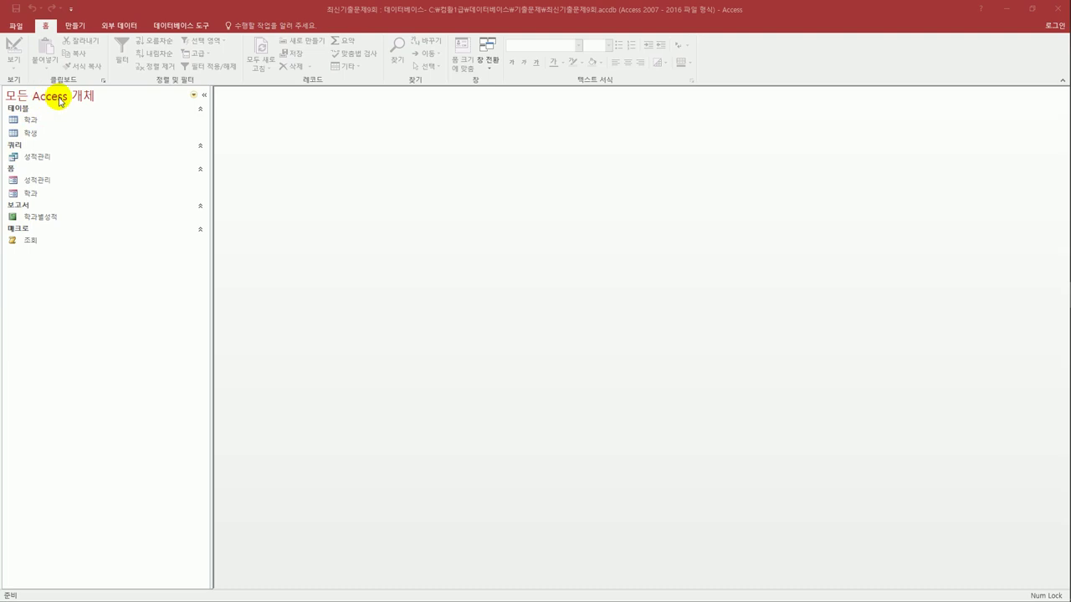
Open the 학생 table in Design View and shrink its window toward the middle of the workspace
left_click(25, 135)
right_click(26, 137)
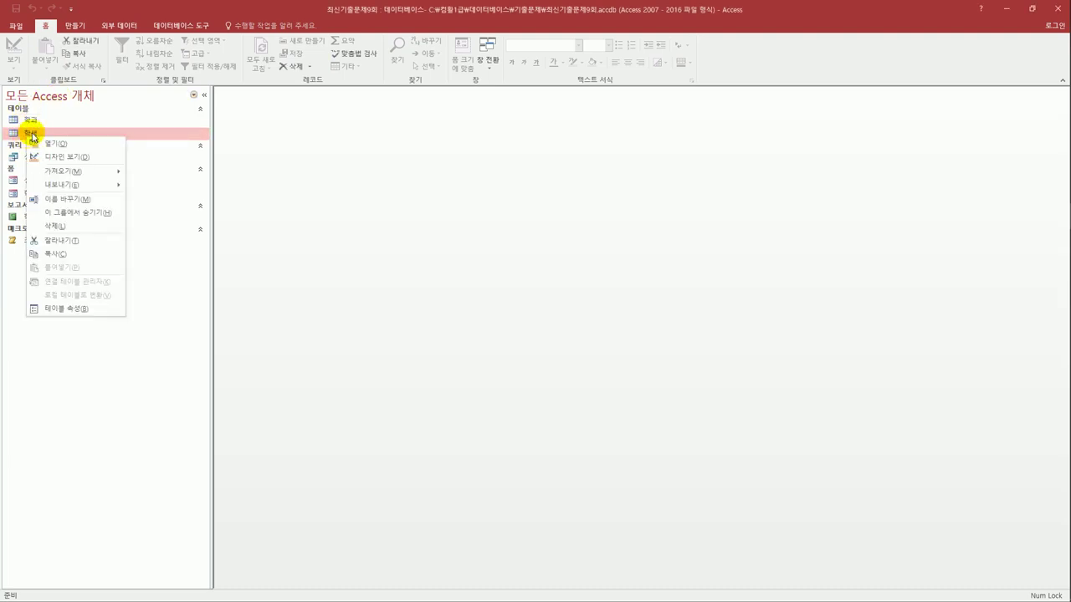
left_click(74, 159)
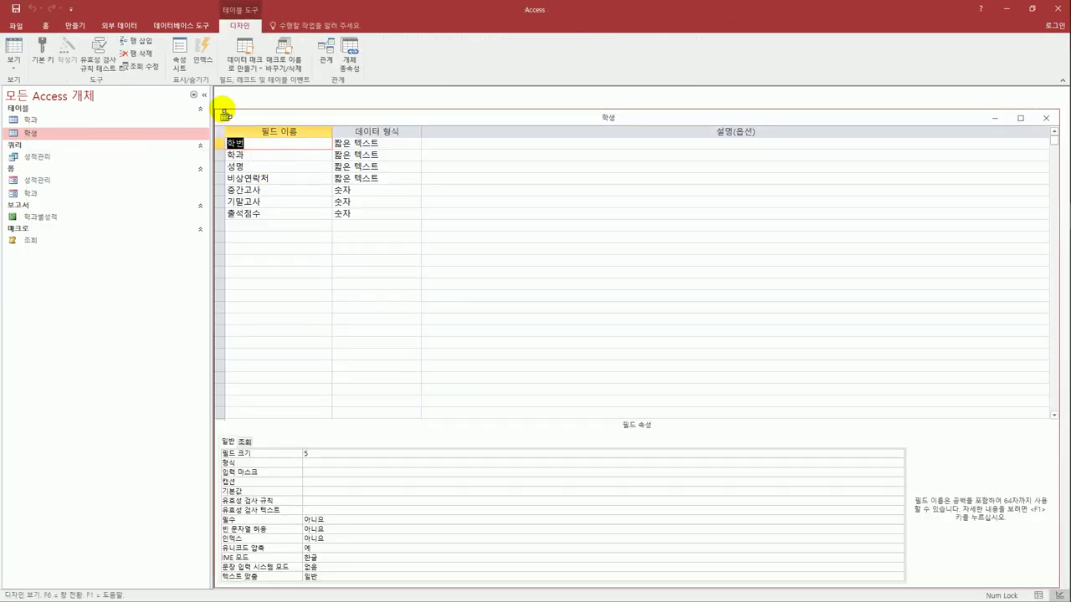
left_click_drag(224, 116, 305, 144)
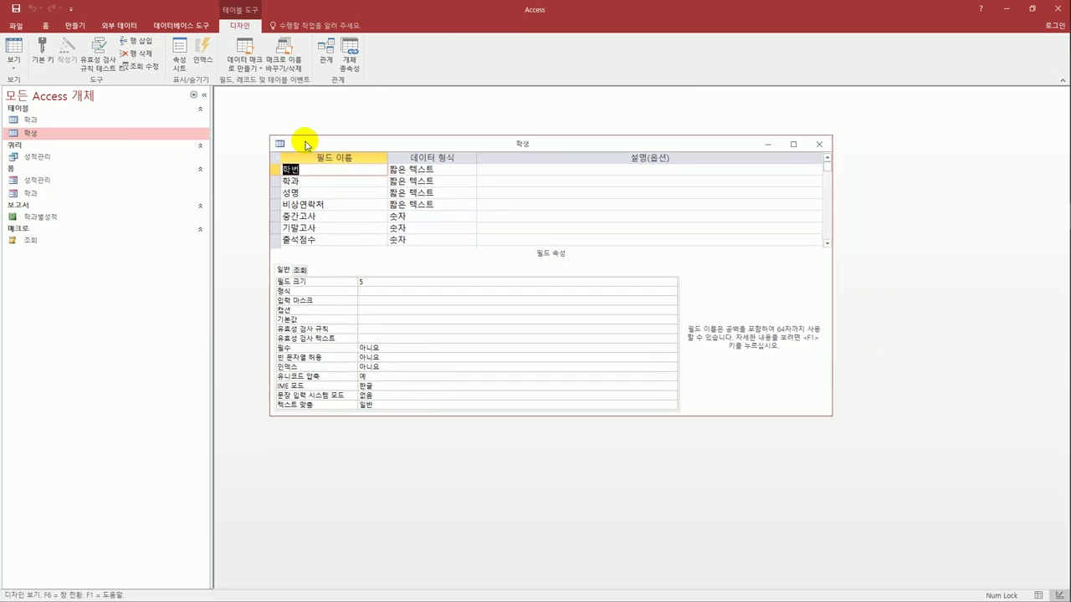
Set the 학번 and 학과 fields together as the table's composite primary key
left_click(268, 170)
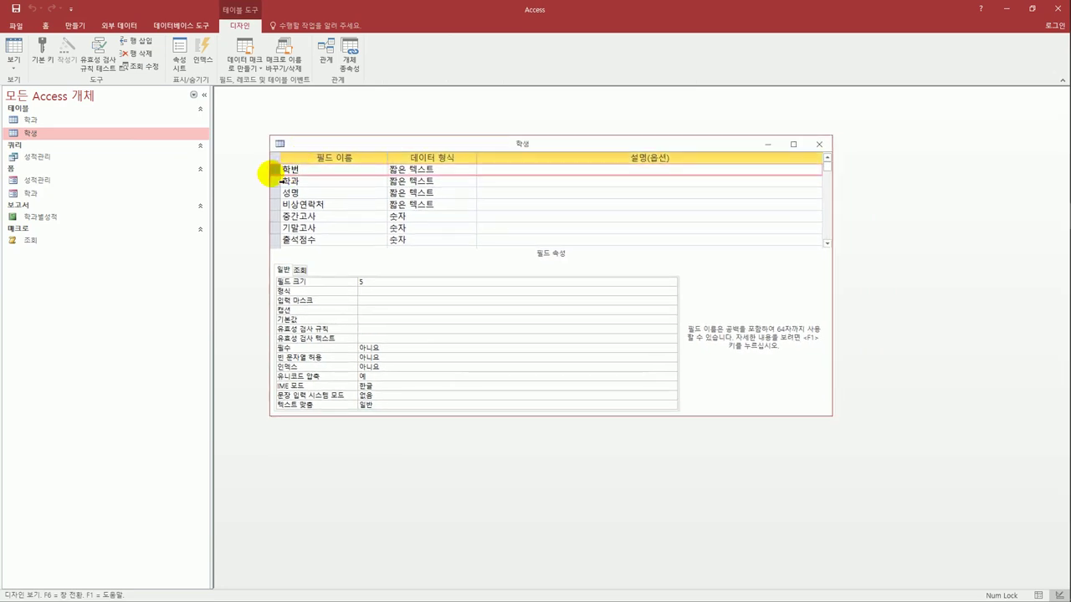
left_click(272, 181)
left_click(272, 189)
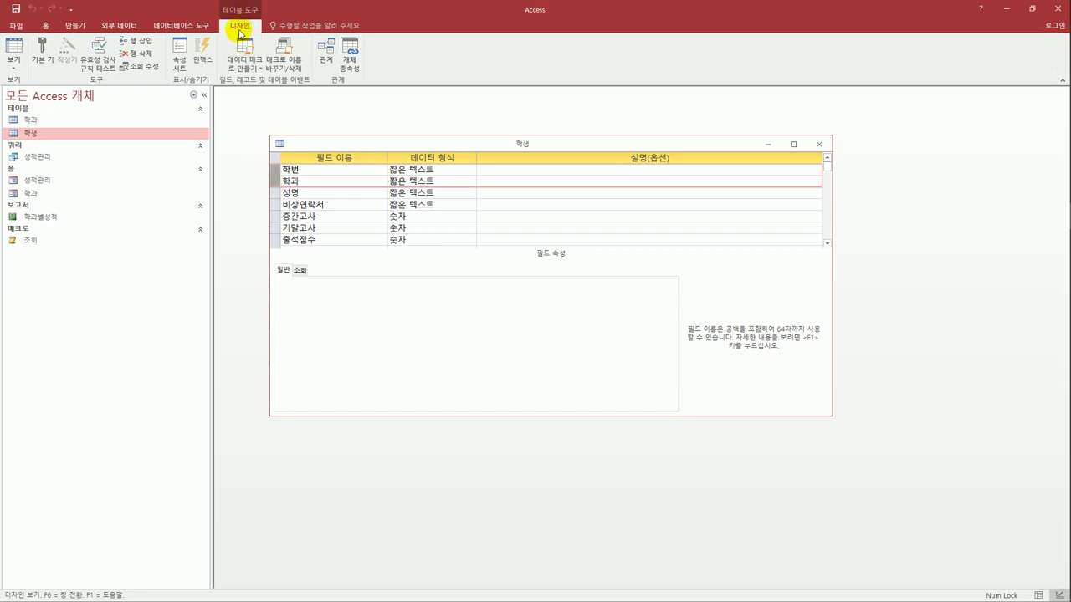
left_click(42, 50)
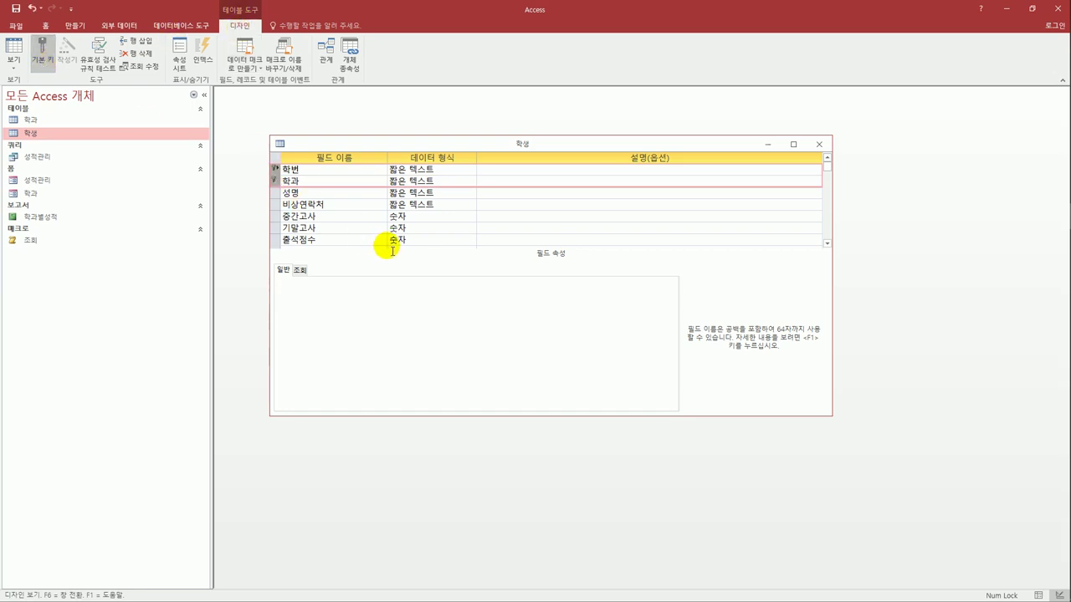
Make the 성명 field required (필수: 예) and allow zero-length strings (빈 문자열 허용: 예) in the 비상연락처 field
left_click(328, 193)
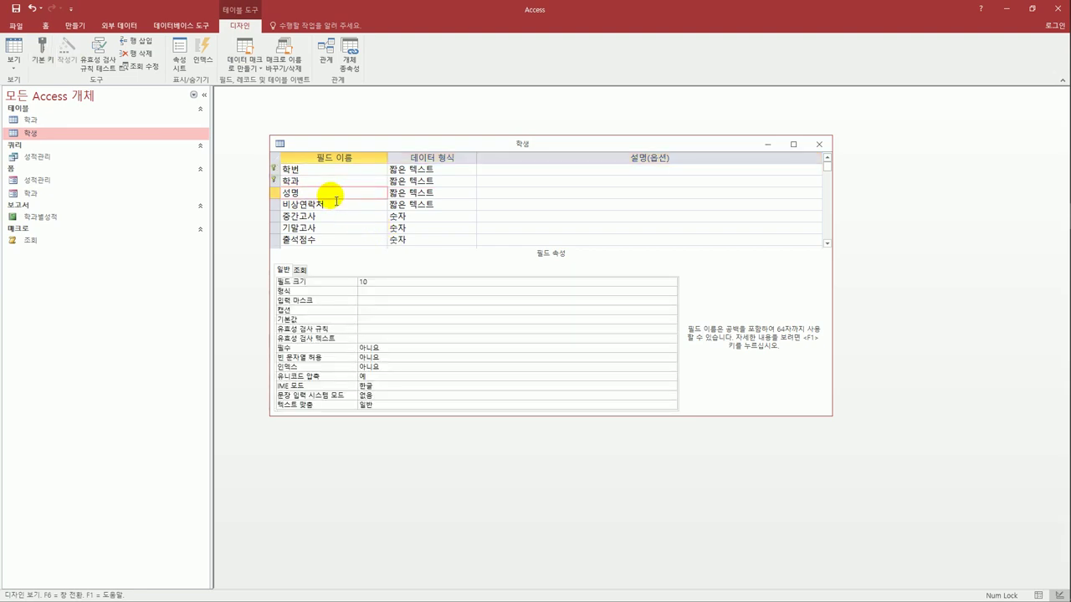
double_click(387, 348)
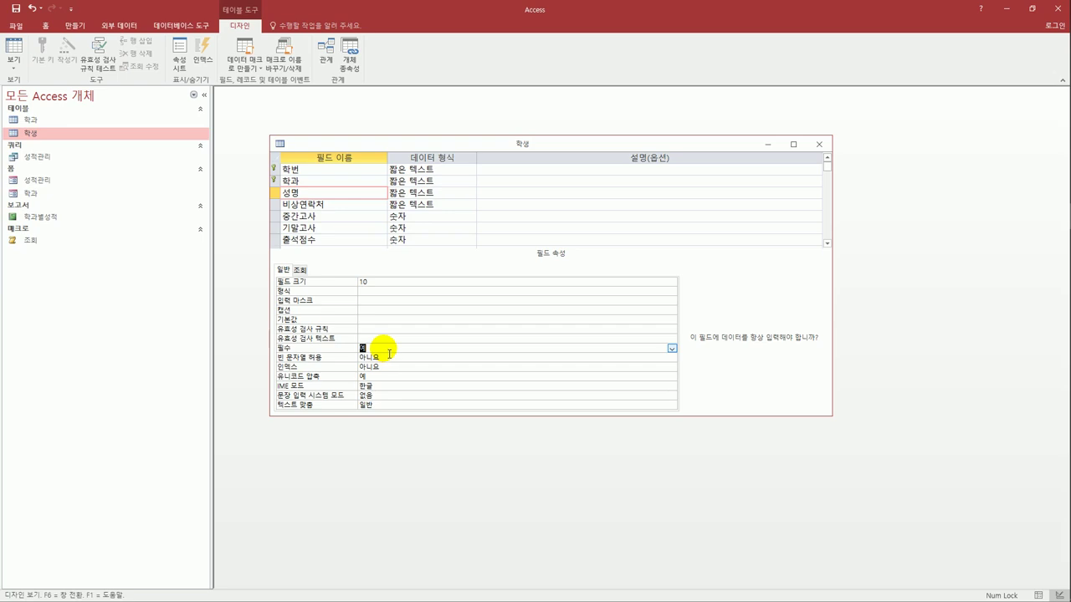
left_click(355, 200)
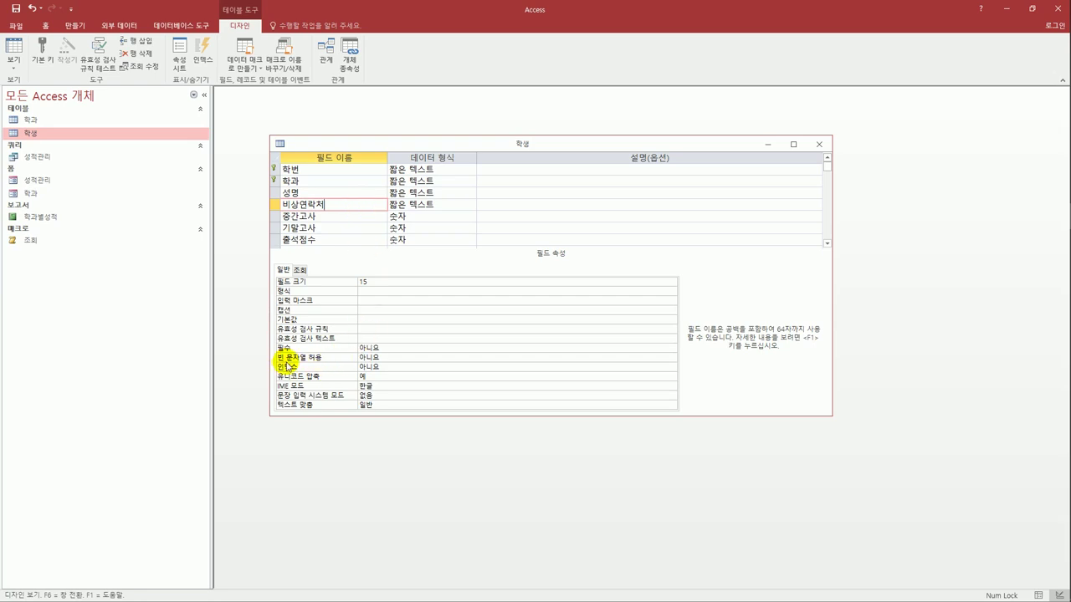
double_click(383, 360)
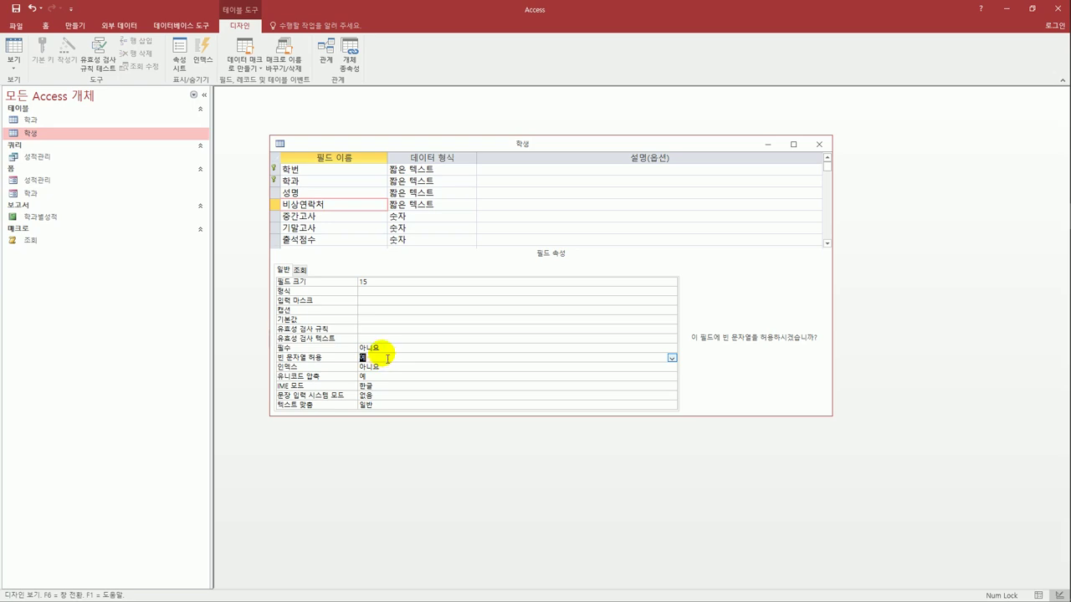
Set the default value of the 중간고사, 기말고사 and 출석점수 fields to 0
left_click(347, 215)
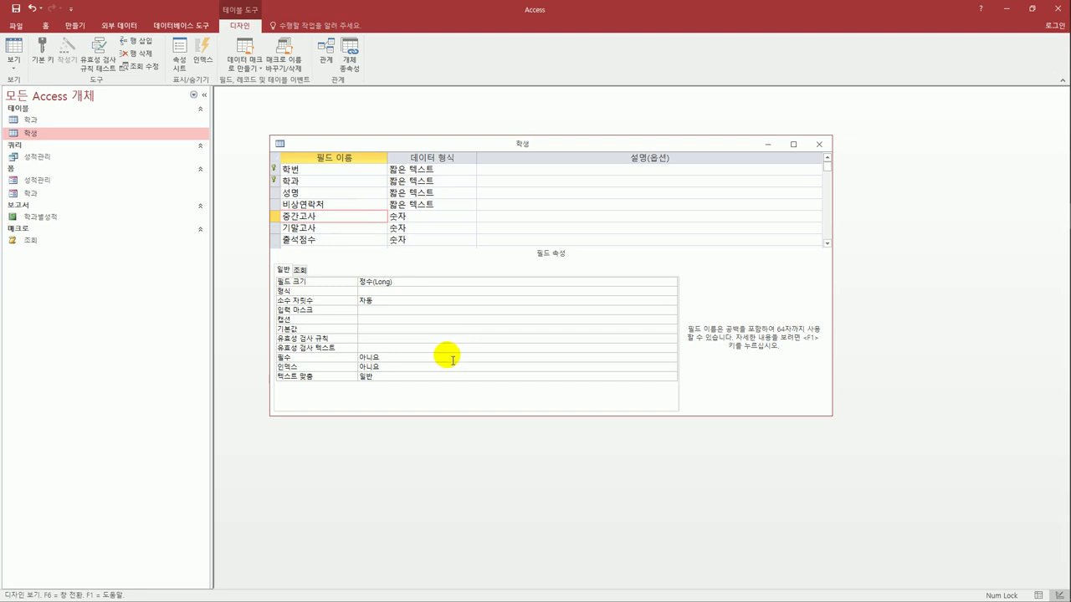
left_click(377, 332)
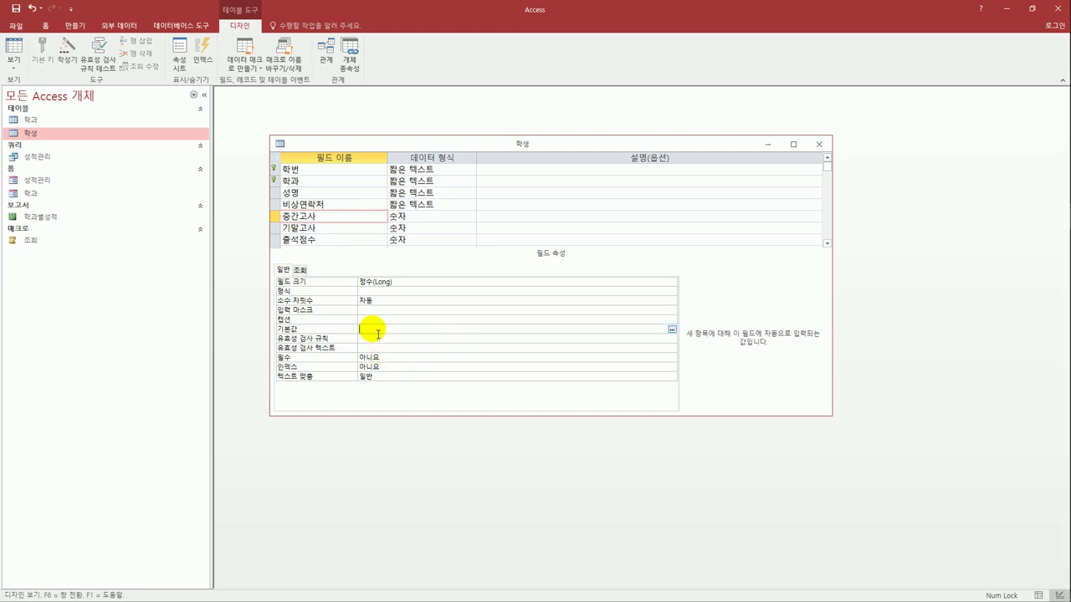
type("0")
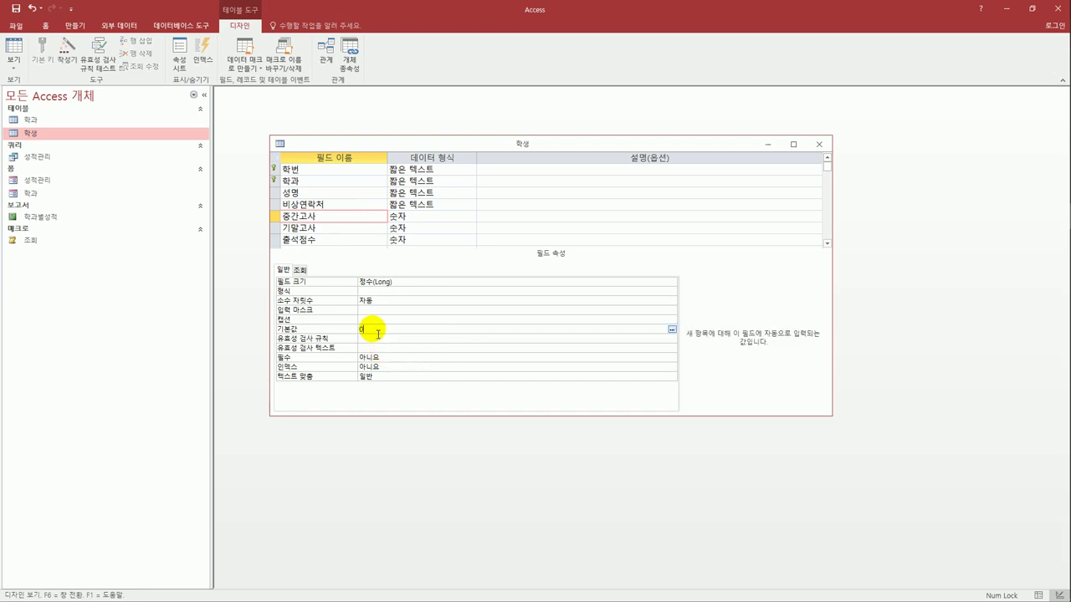
left_click(320, 228)
left_click(369, 329)
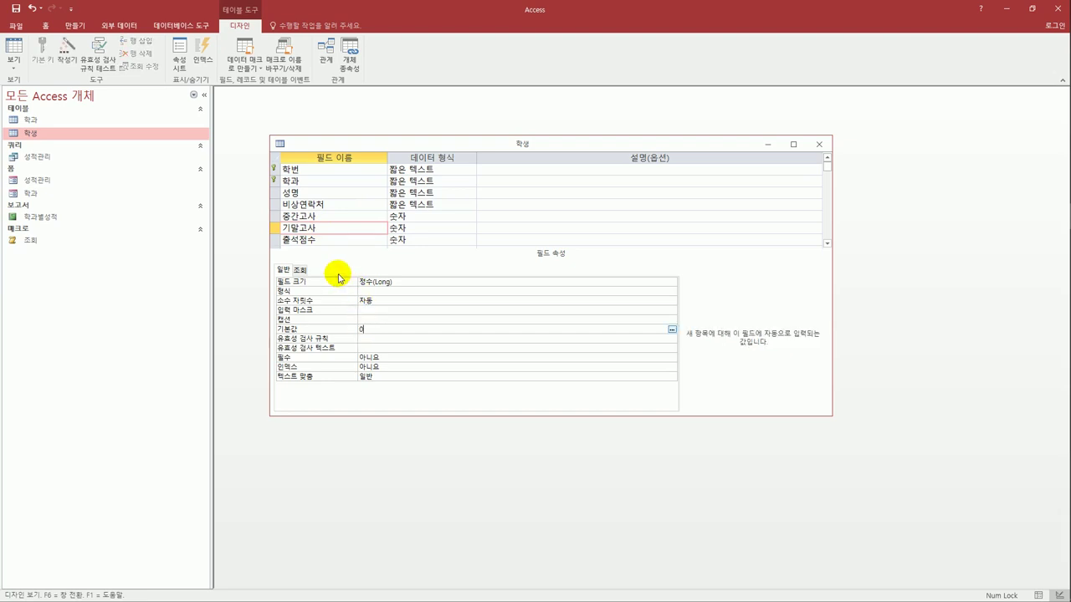
left_click(335, 241)
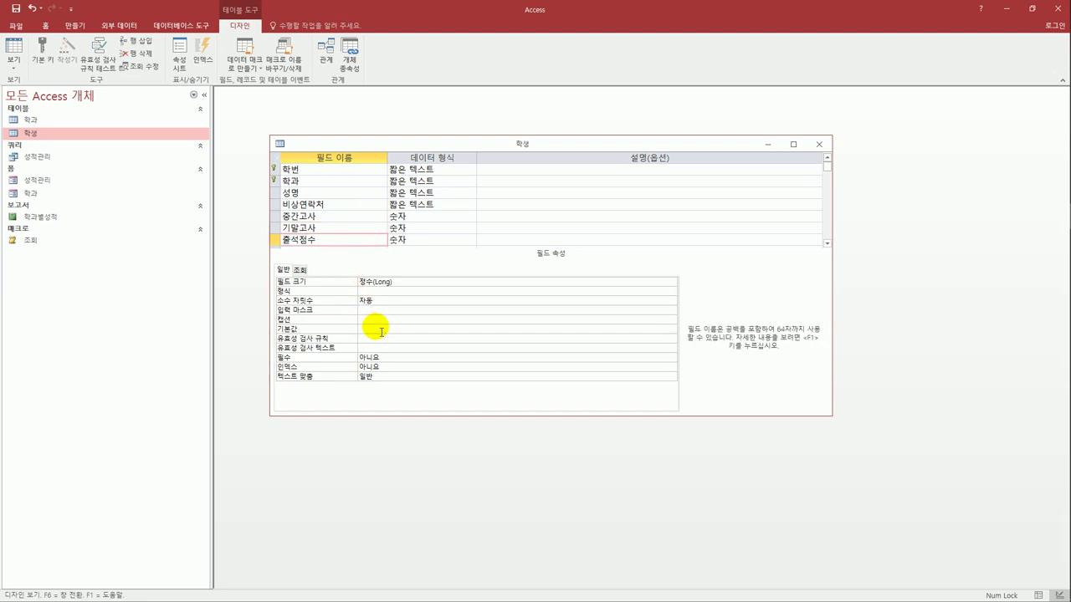
left_click(381, 328)
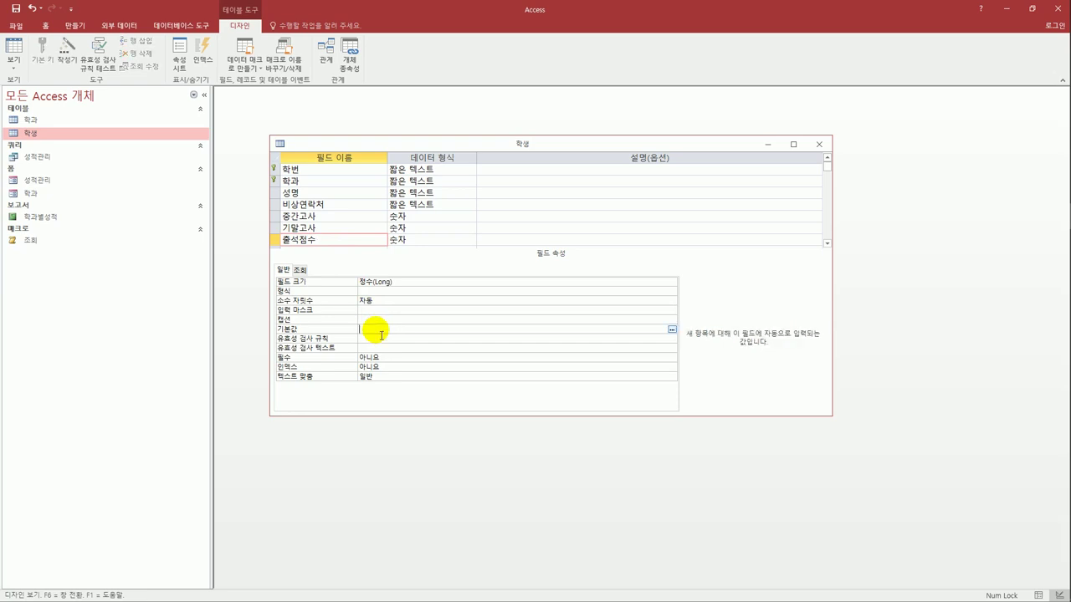
type("0")
Enter the validation rule >=0 and <=100 for the 중간고사 field
left_click_drag(276, 216, 276, 239)
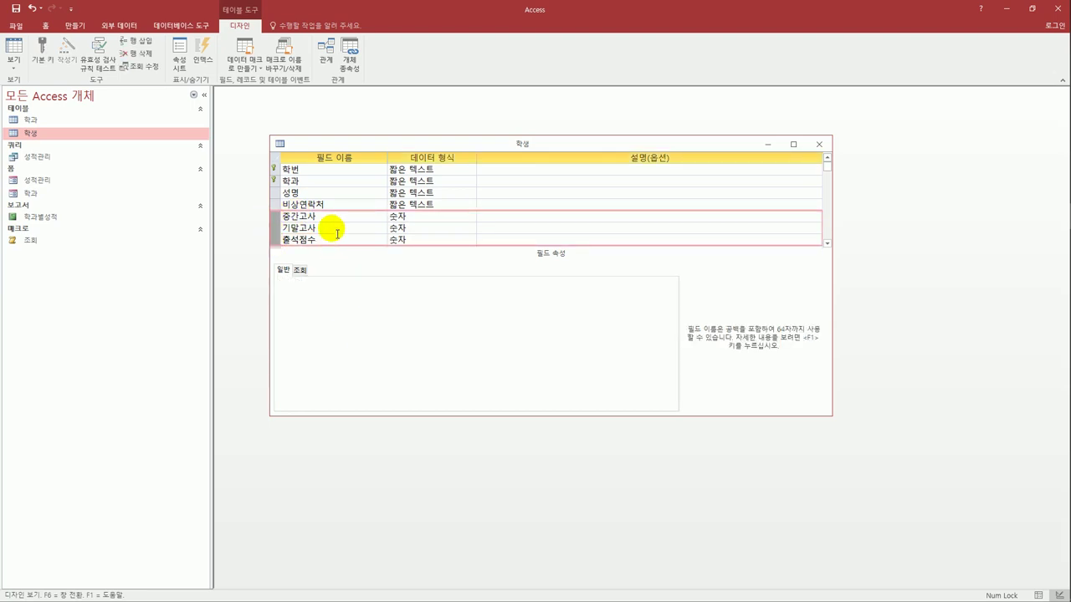
left_click(337, 223)
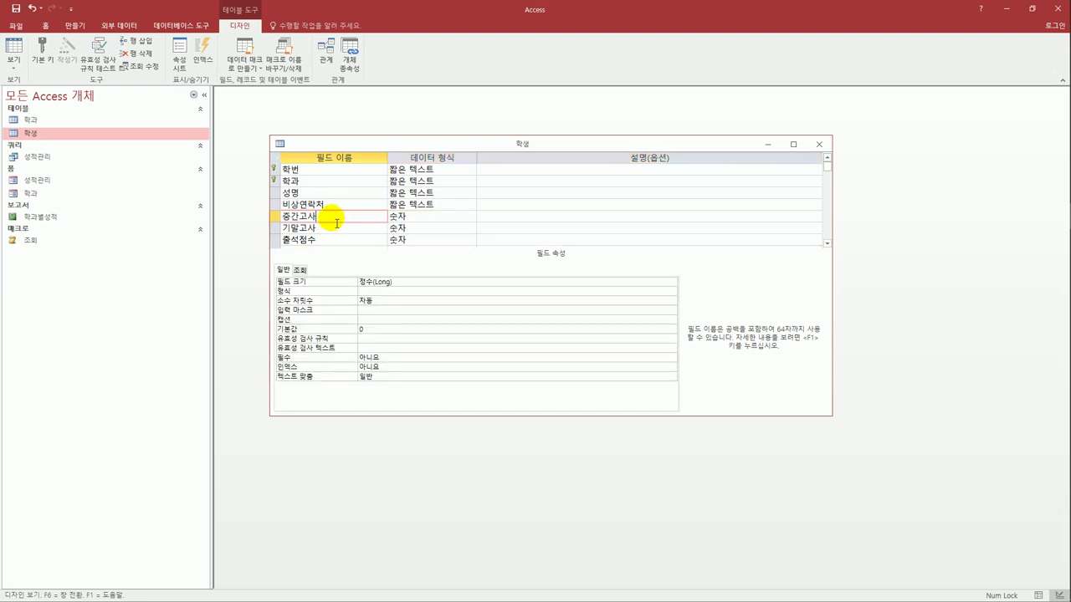
left_click(383, 338)
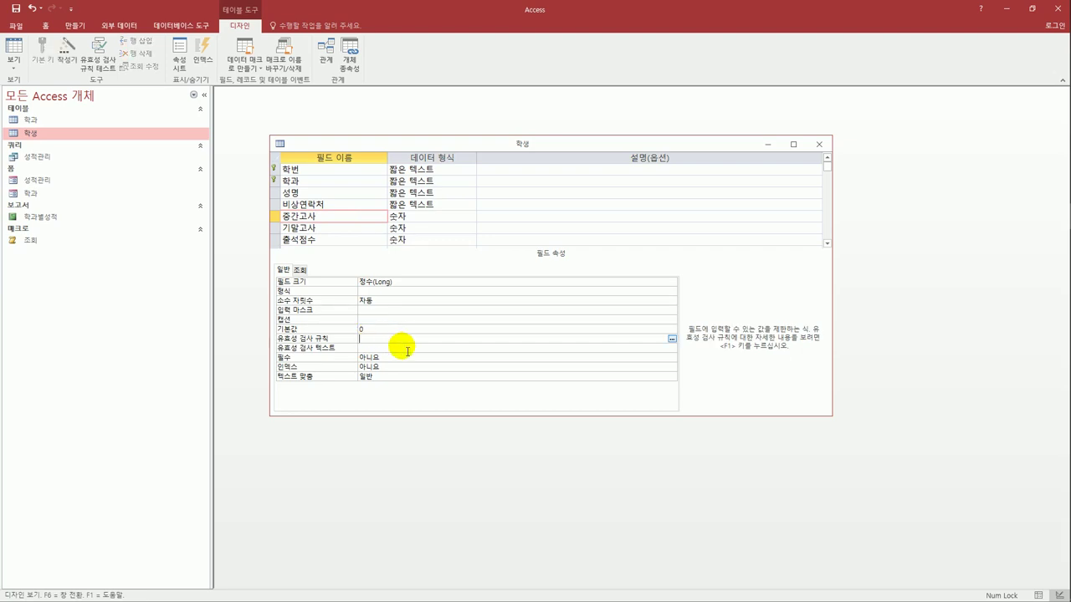
type("0")
key("BackSpace")
type(">=0 ㅁ")
key("BackSpace")
key("BackSpace")
key("BackSpace")
key("BackSpace")
key("BackSpace")
type(">=0 and <=100")
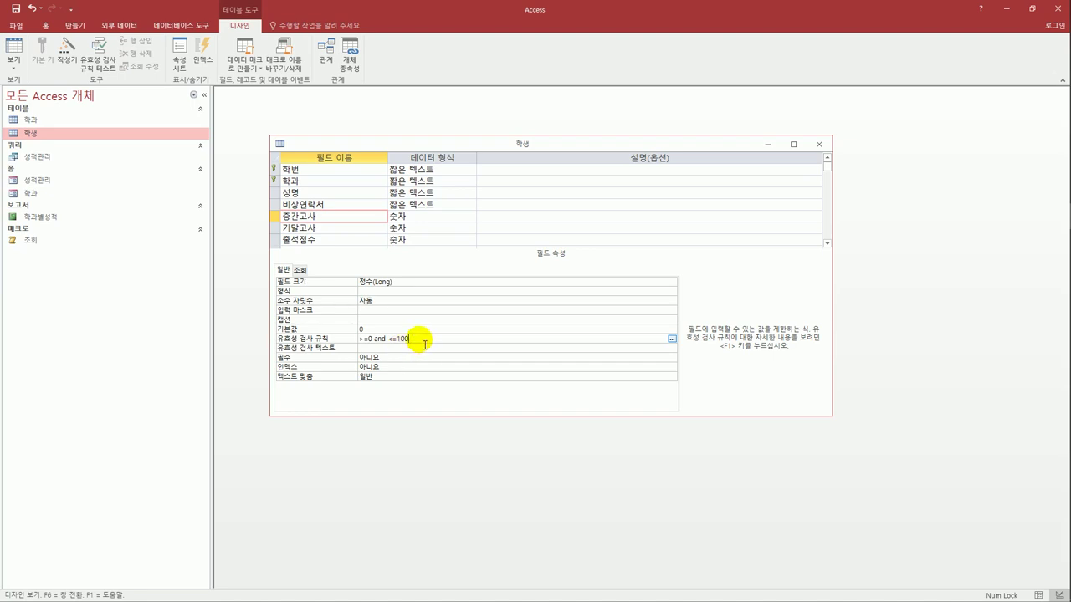
Copy the 중간고사 validation rule >=0 and <=100 to the 기말고사 and 출석점수 fields
left_click(345, 340)
key("ctrl+c")
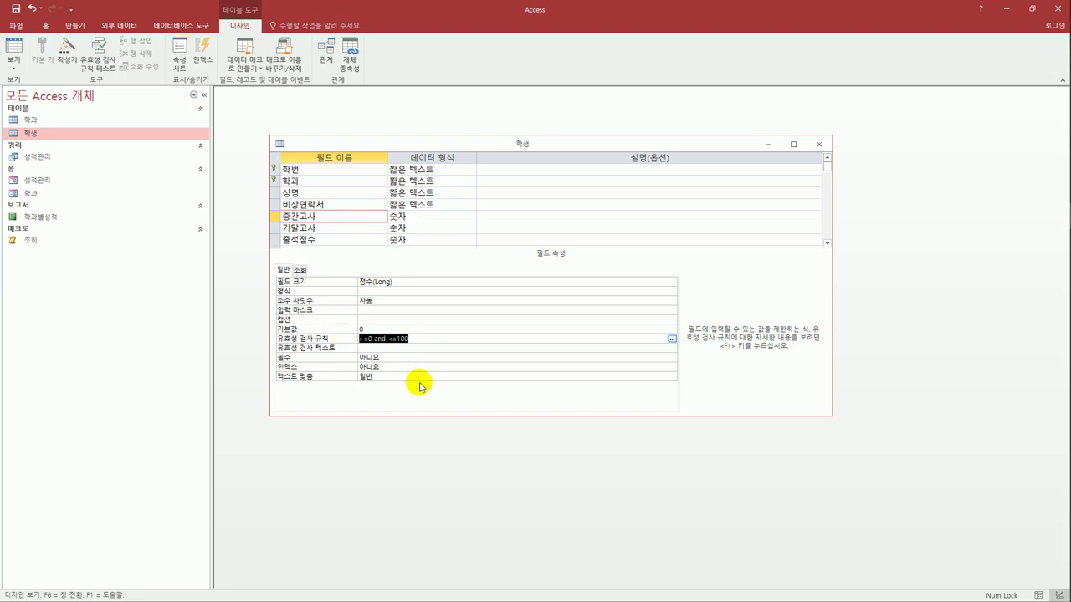
left_click(341, 230)
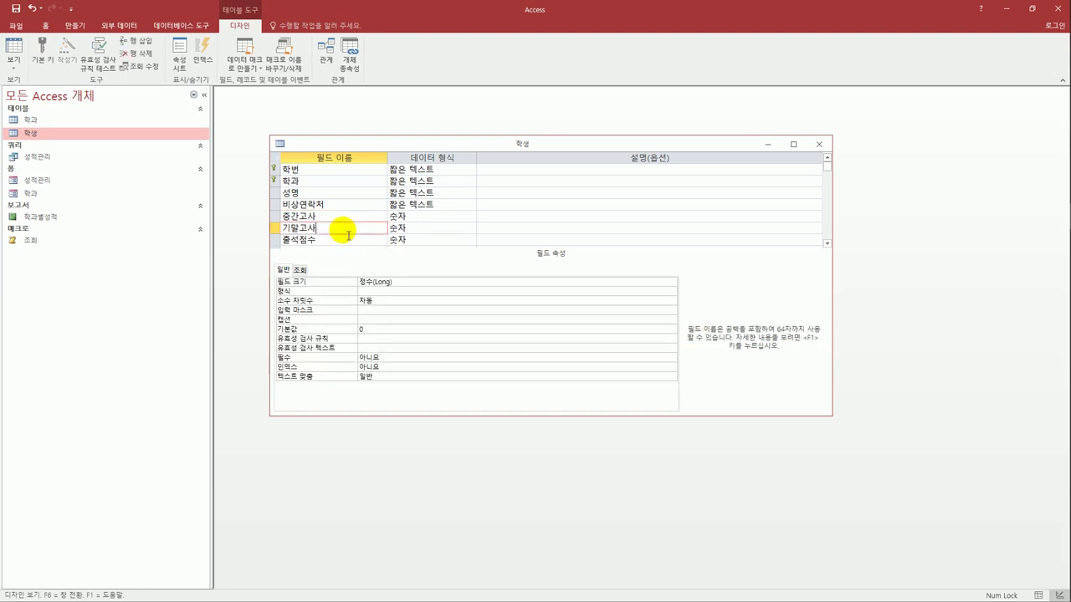
left_click(390, 340)
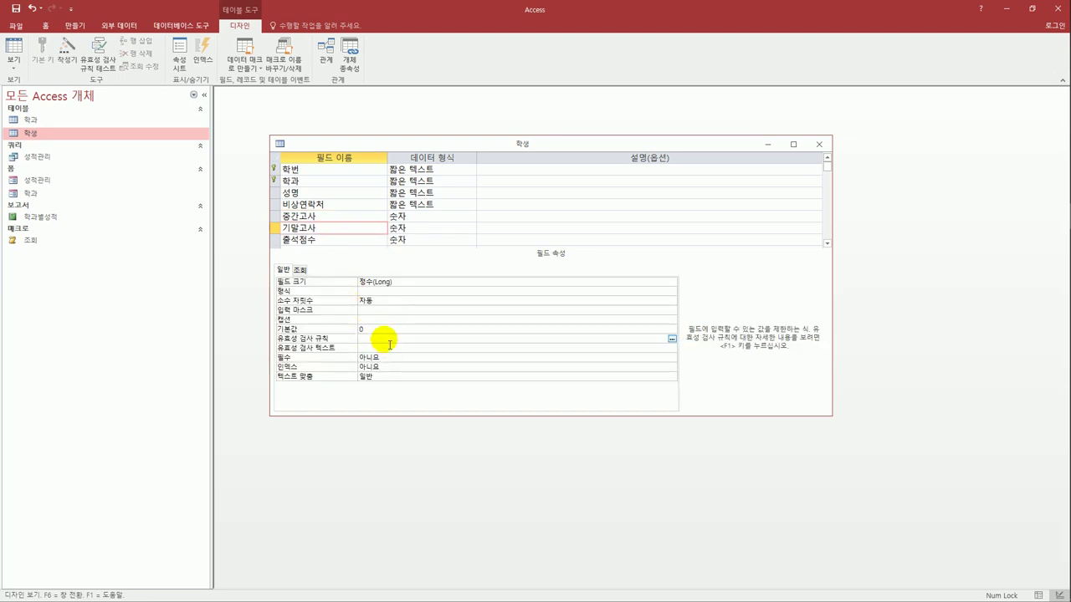
key("ctrl+v")
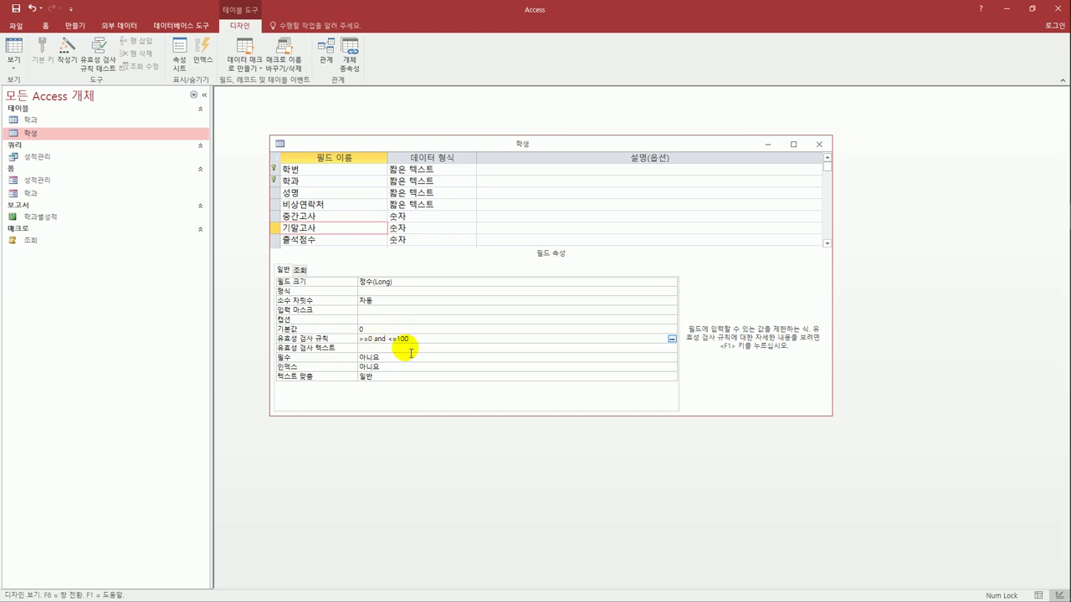
left_click(341, 241)
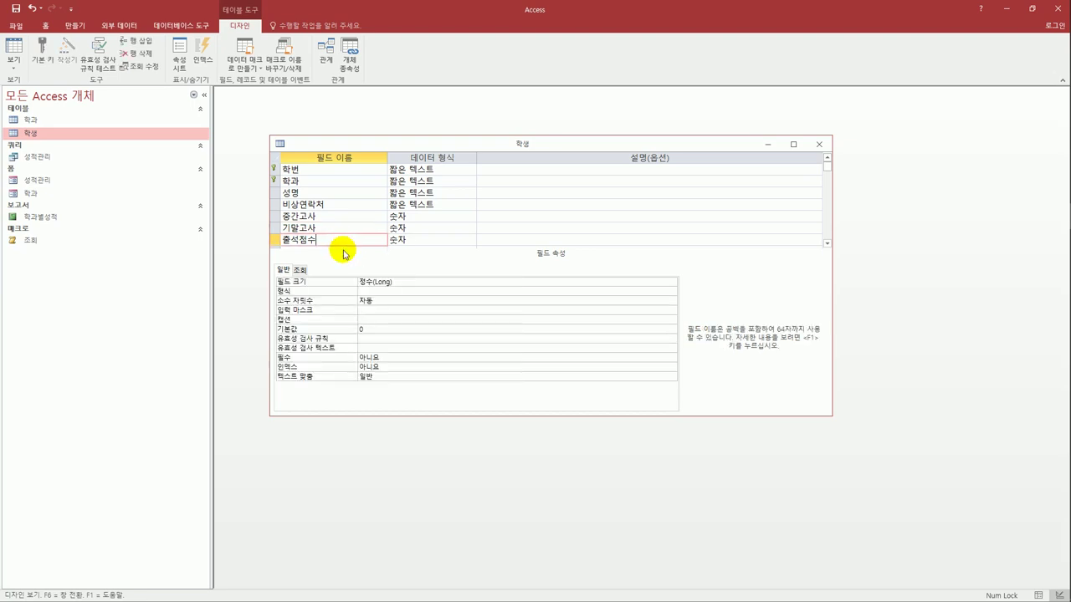
left_click(378, 340)
key("ctrl+v")
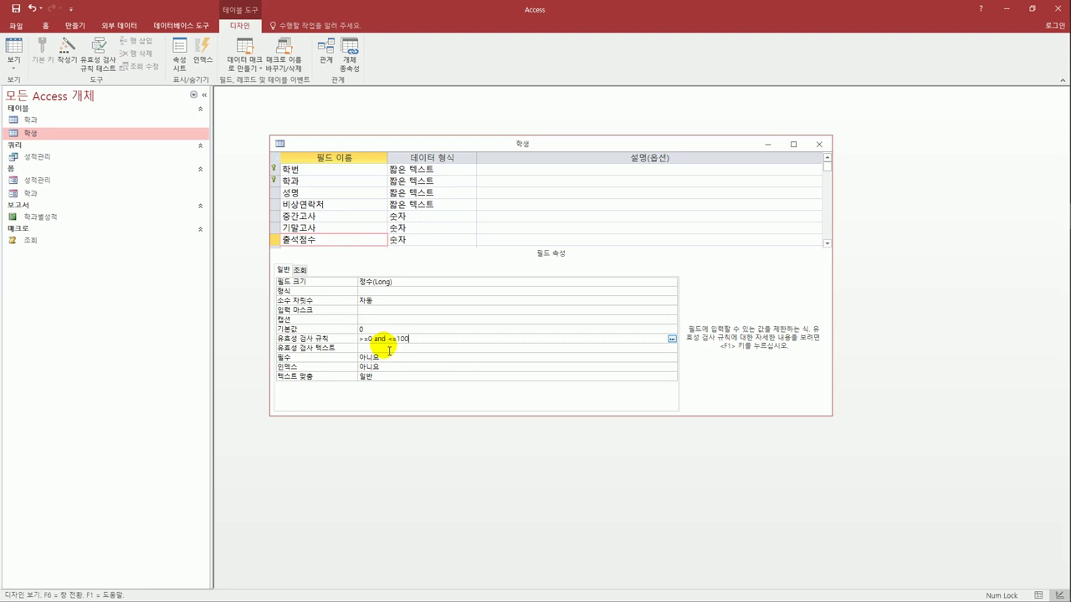
key("Return")
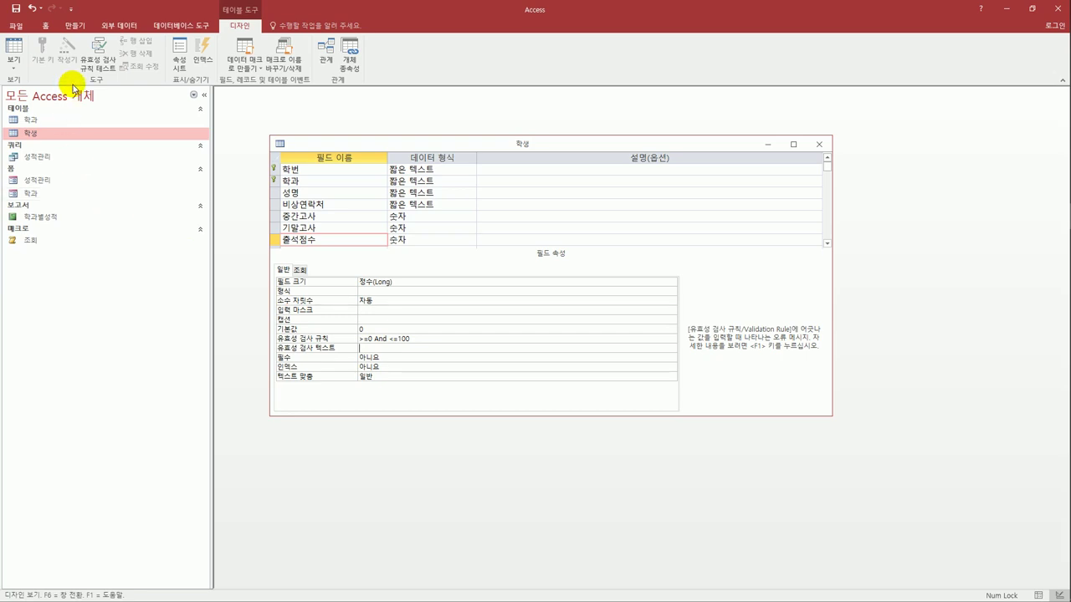
Save the 학생 table design, agreeing to test existing data against the new rules, and close the table
left_click(15, 9)
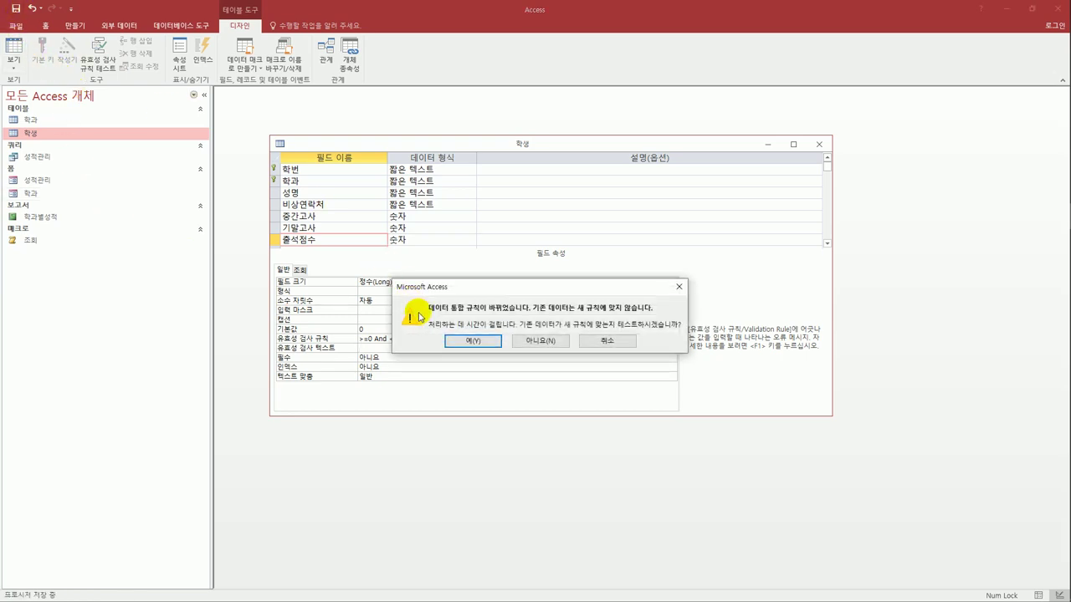
left_click(494, 343)
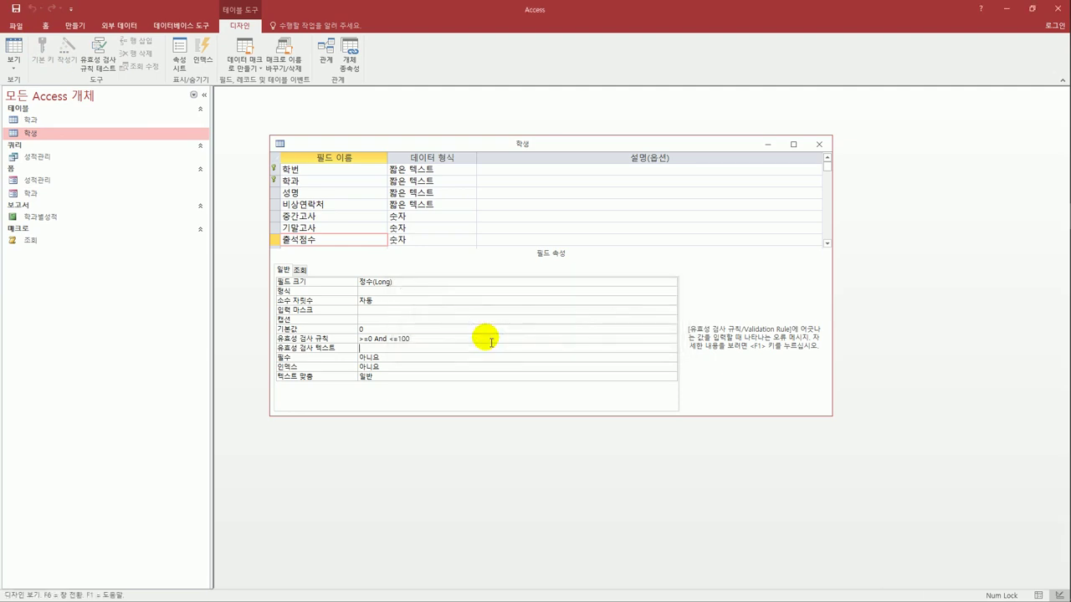
left_click(819, 144)
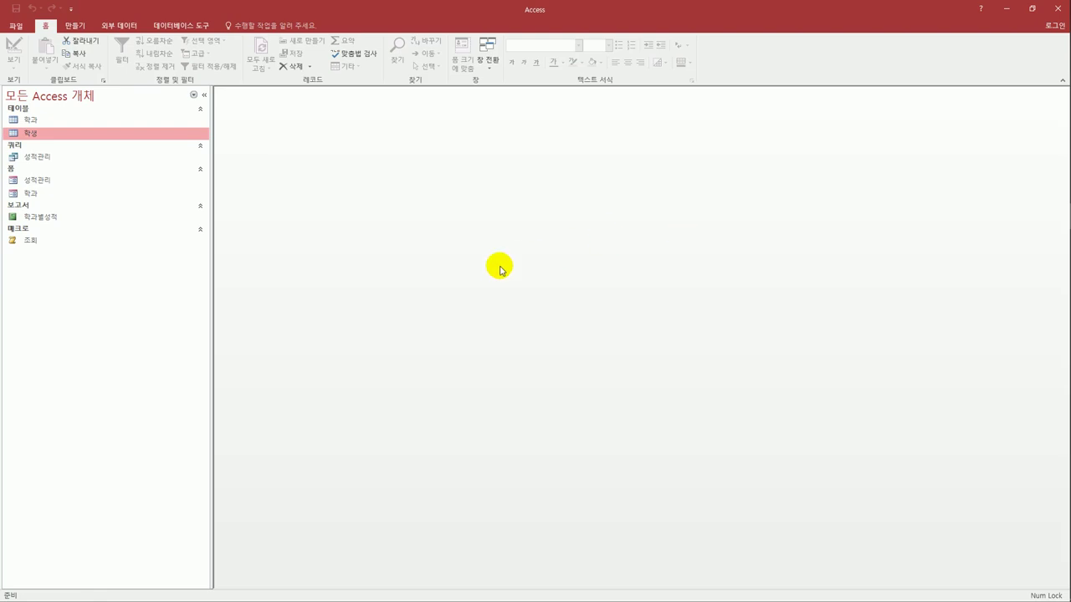
Reopen the 학생 table in Design View and shrink its window within the workspace
right_click(109, 134)
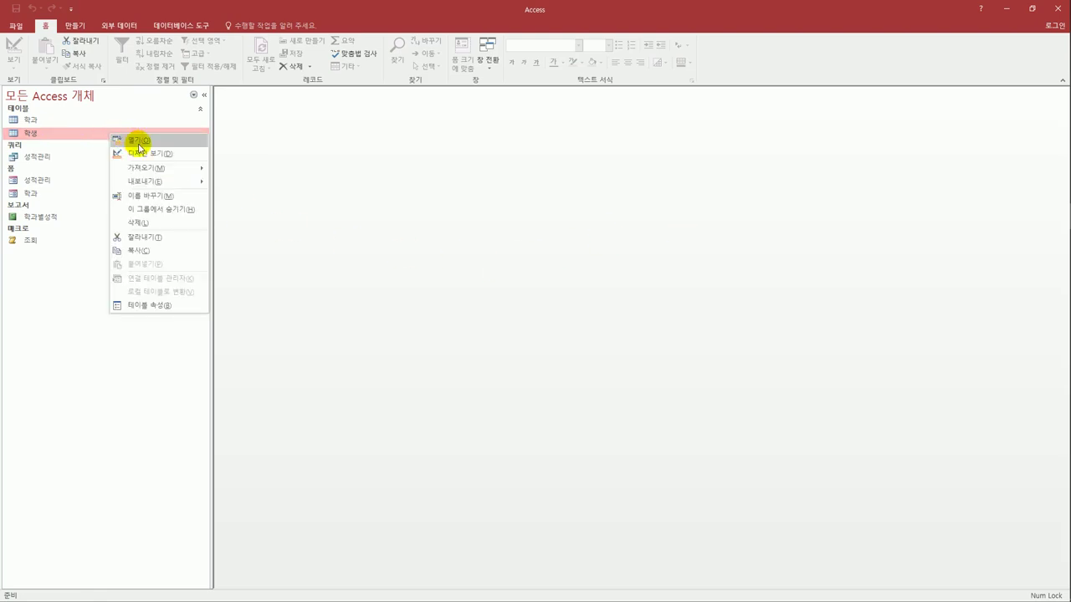
left_click(140, 153)
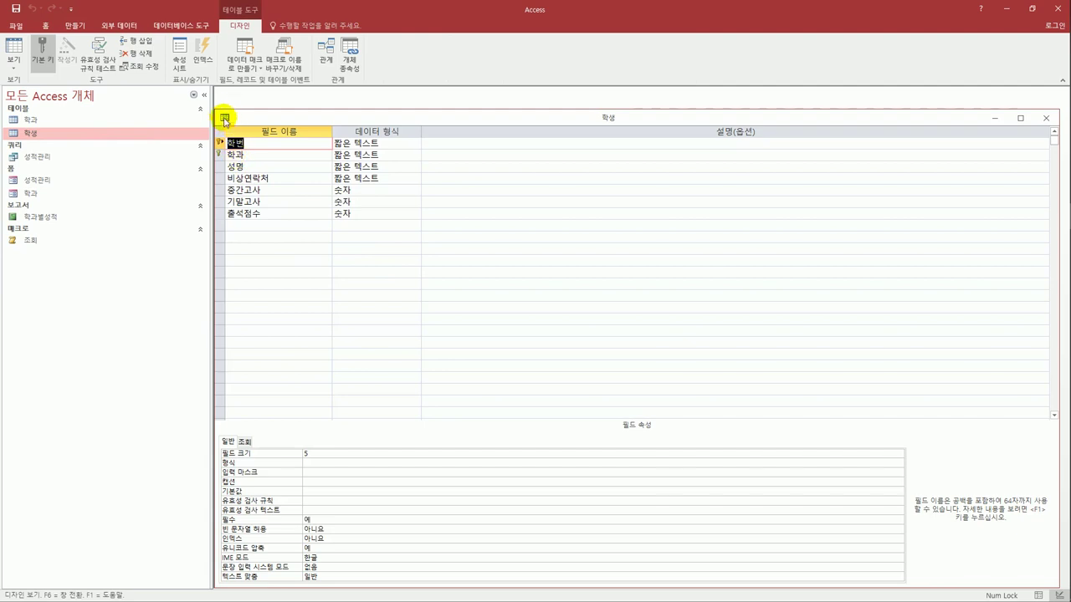
left_click_drag(224, 117, 290, 167)
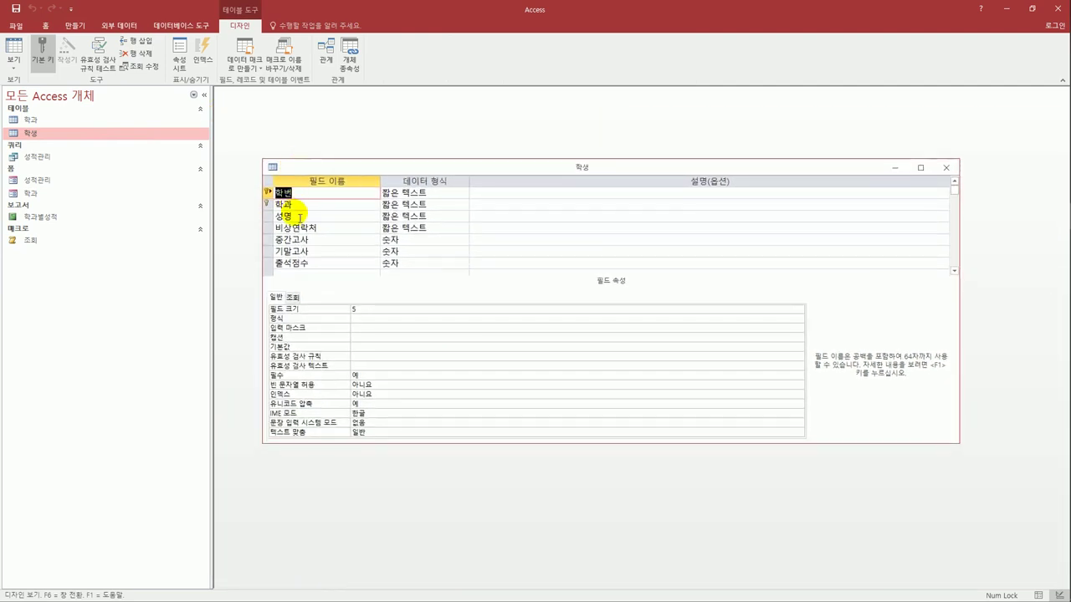
Set the lookup display control of the 학과 field to 콤보 상자
left_click(302, 206)
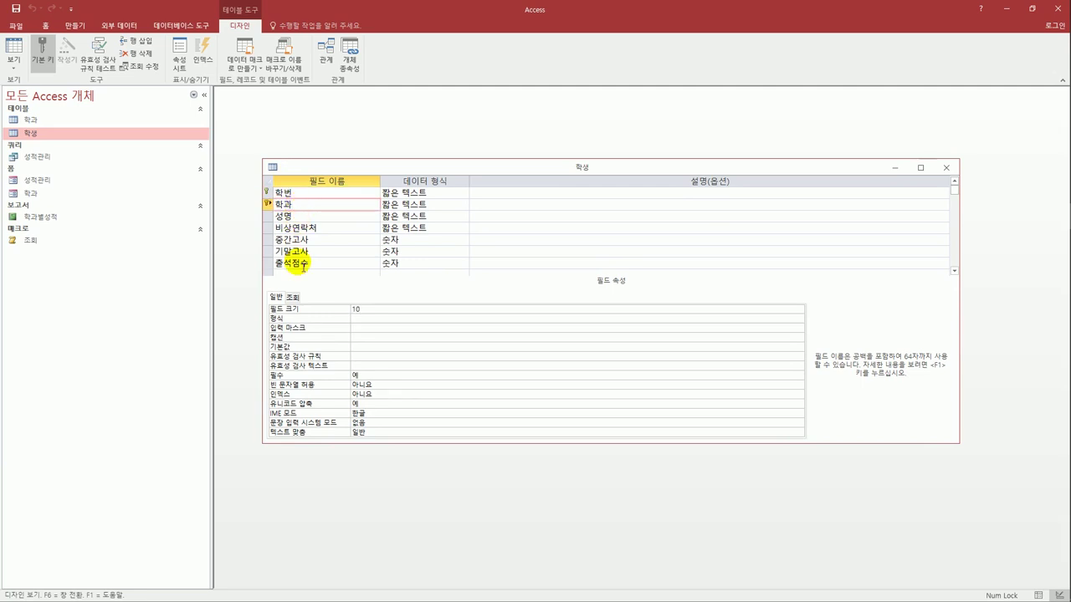
left_click(292, 298)
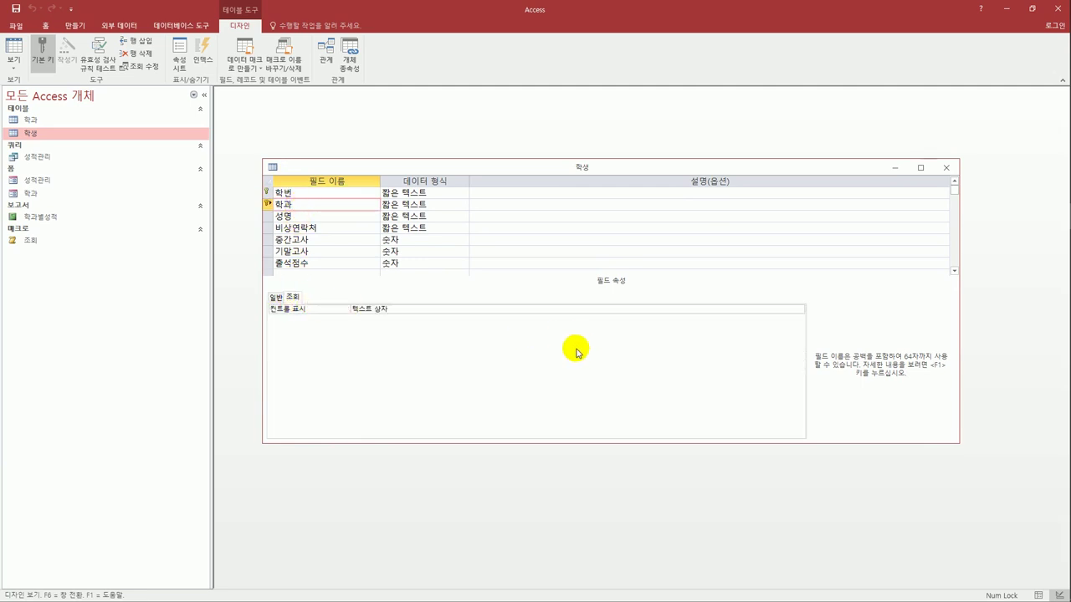
left_click(744, 309)
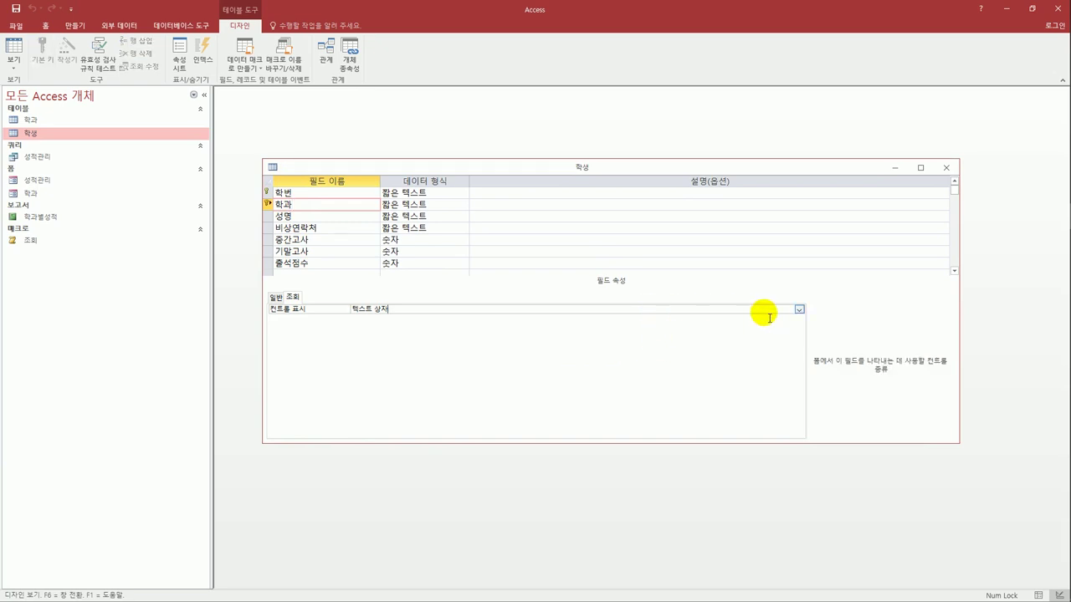
left_click(799, 310)
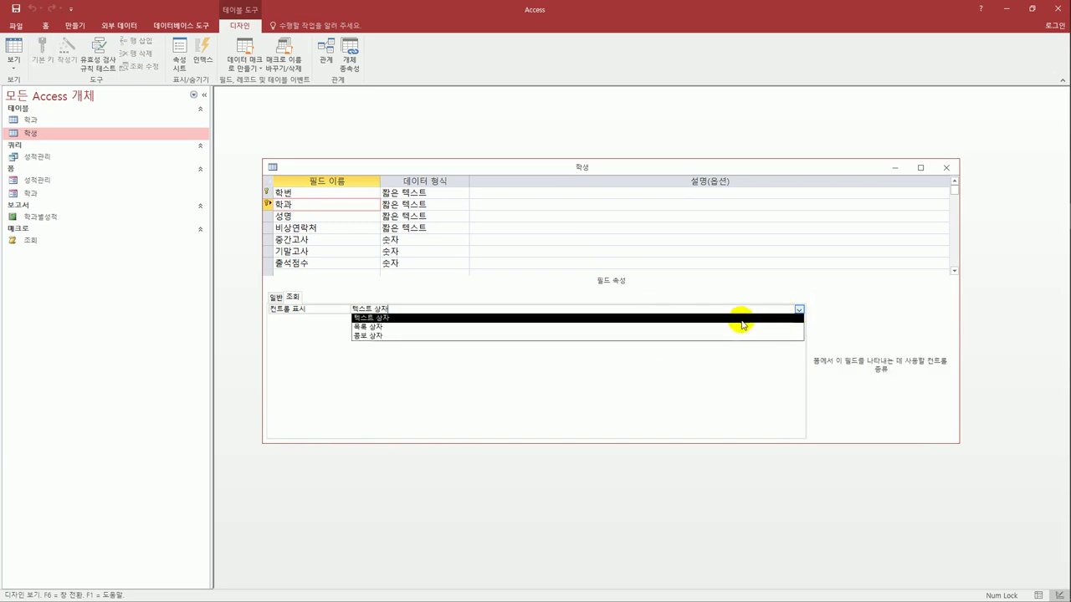
left_click(711, 336)
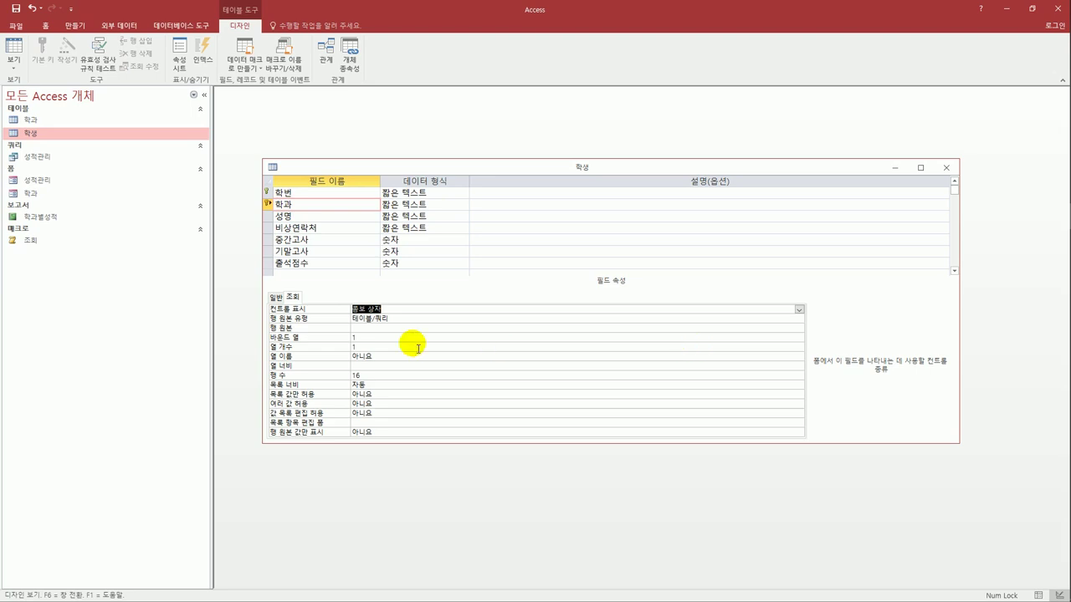
Build the 학과 lookup's row source as a query returning 학과코드 and 학과 from the 학과 table, and save it to the property
left_click(408, 318)
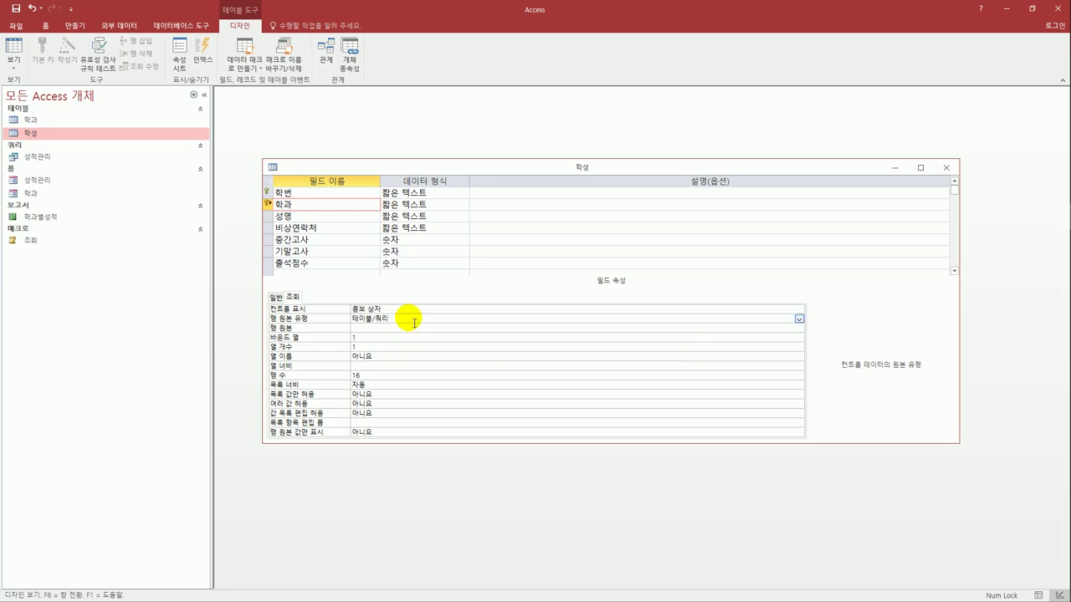
left_click(415, 329)
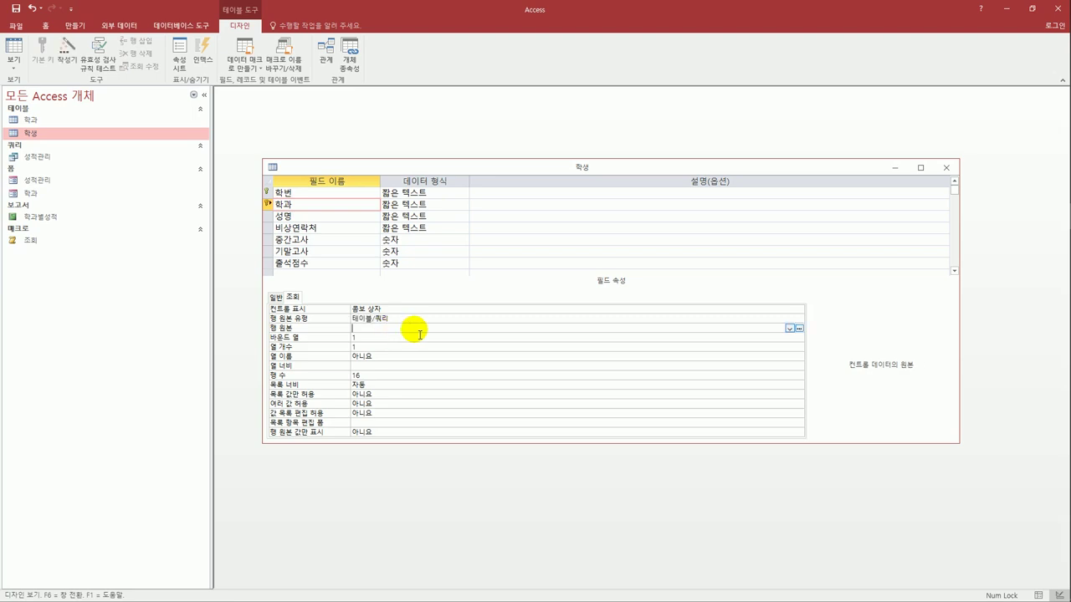
left_click(799, 328)
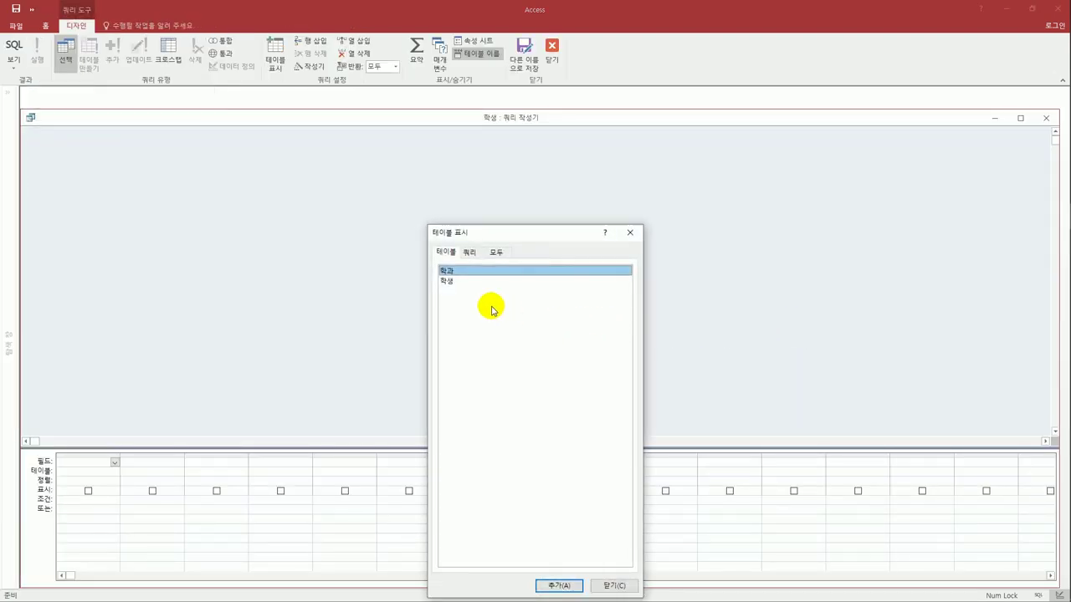
double_click(475, 273)
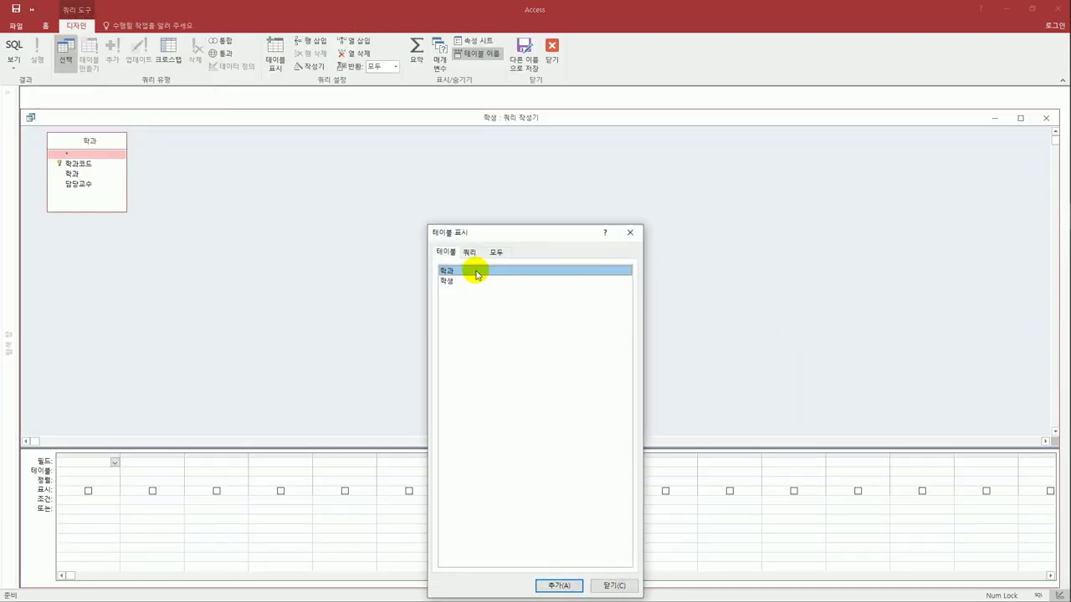
left_click(630, 232)
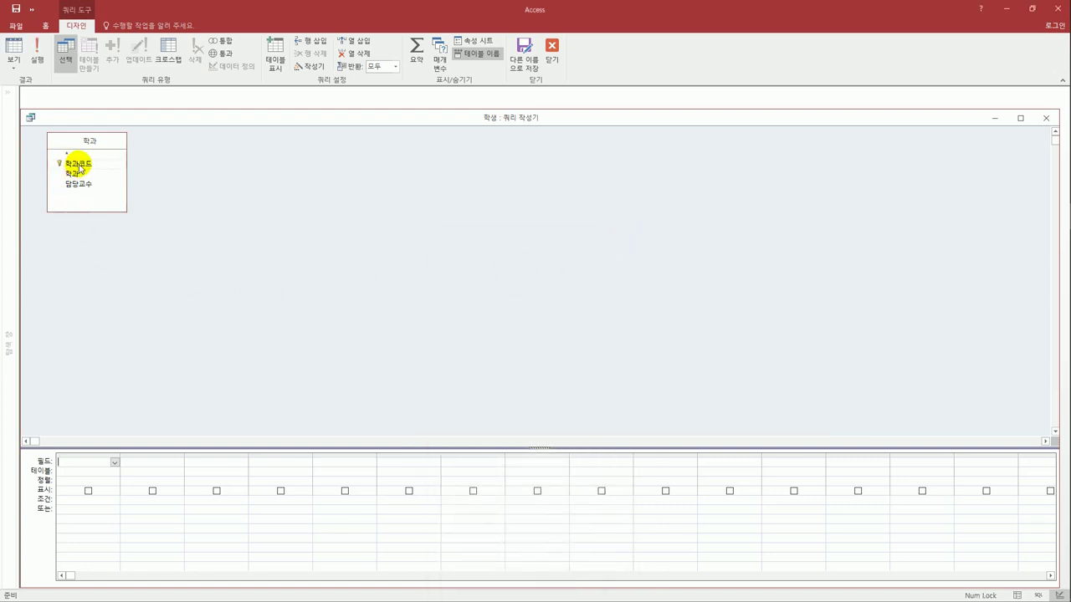
double_click(78, 164)
double_click(79, 174)
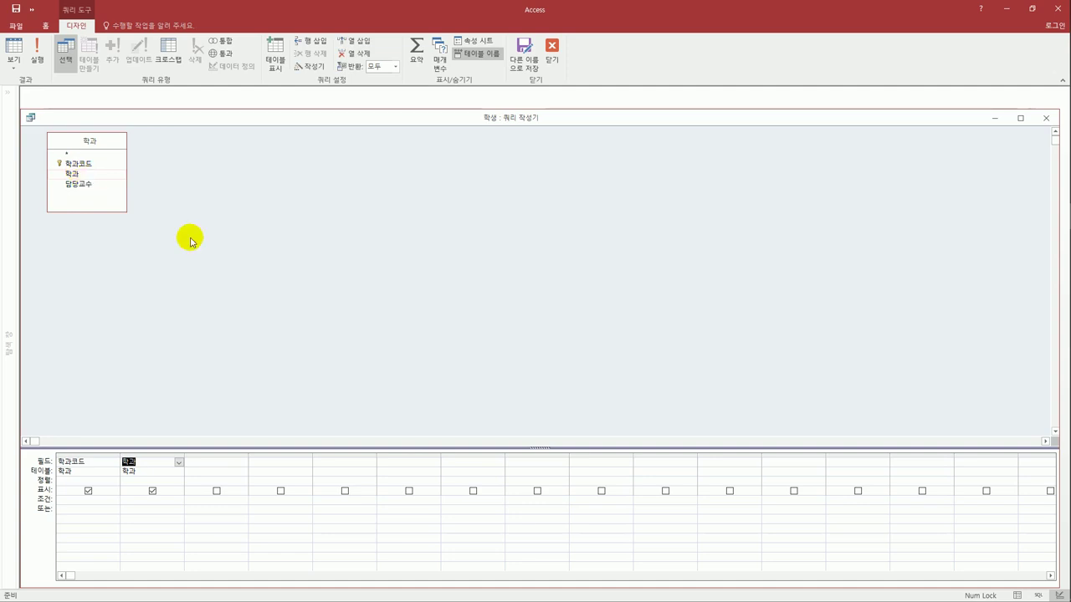
left_click(1045, 118)
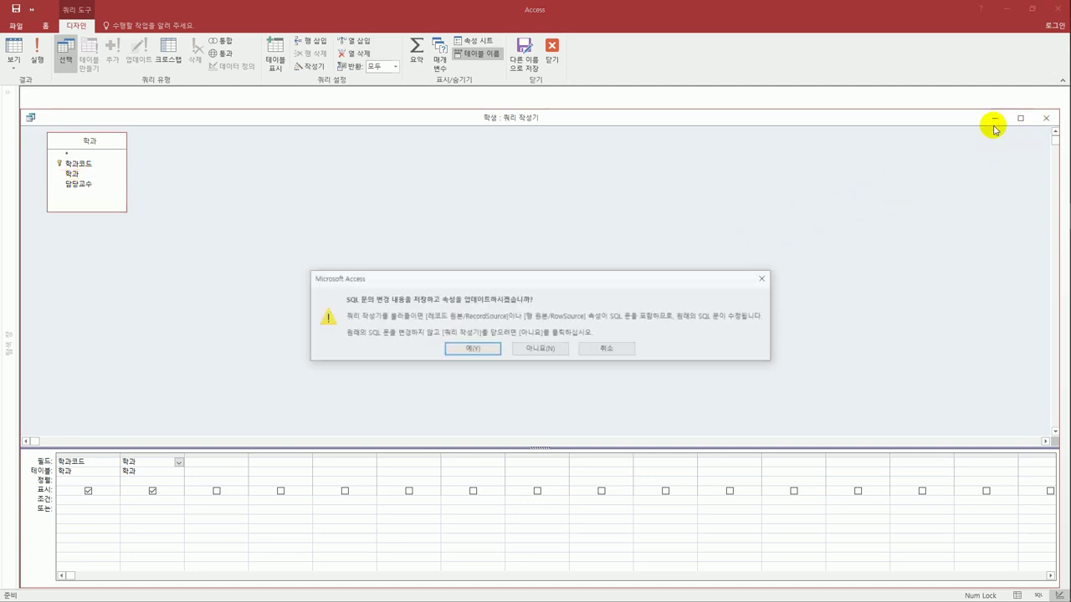
left_click(469, 350)
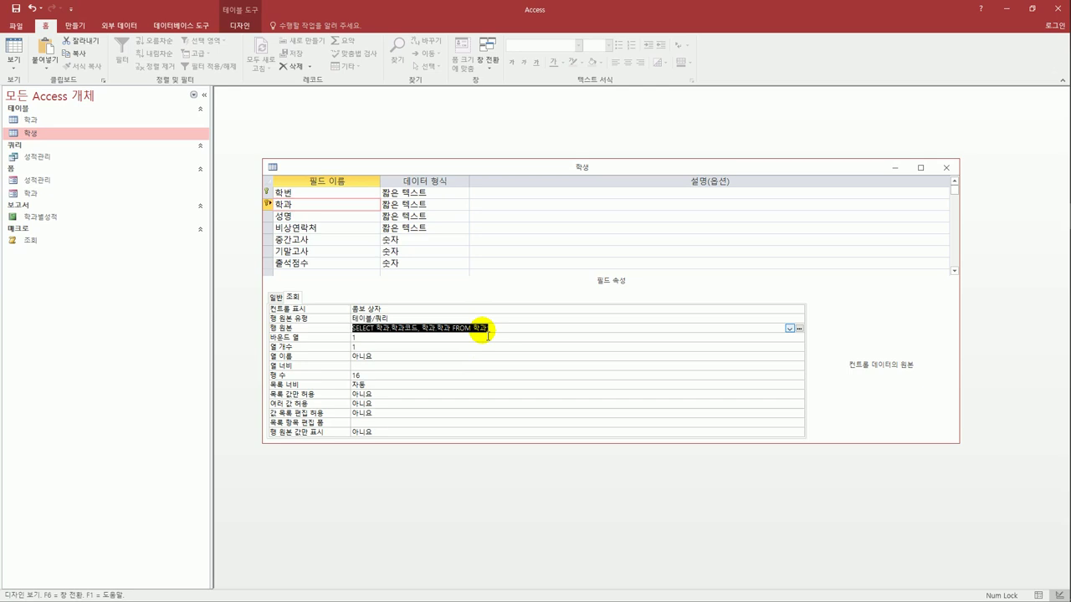
left_click(418, 331)
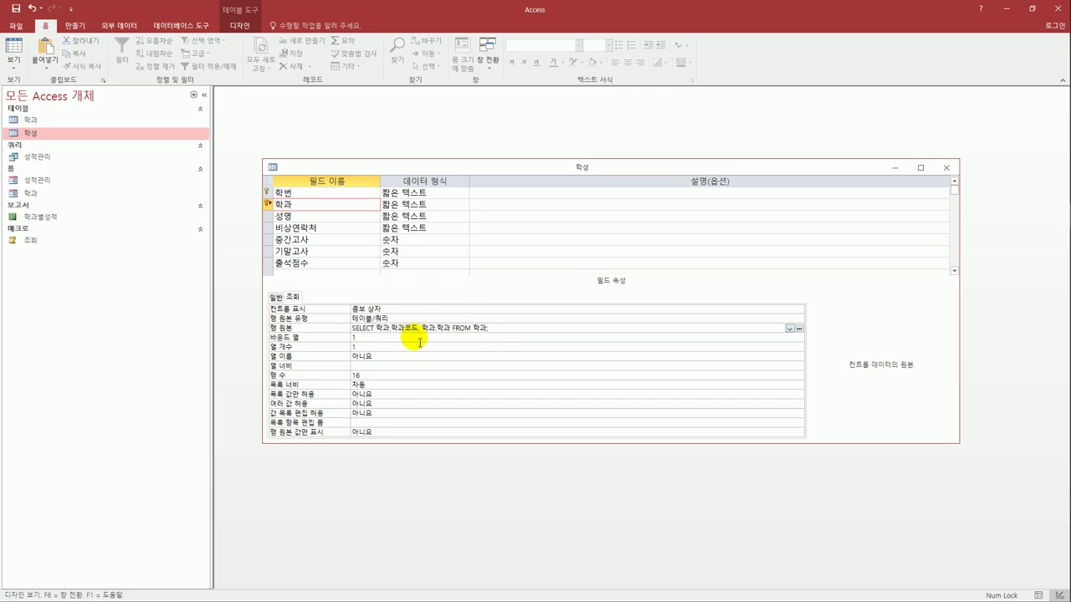
Set the 학과 lookup's column count to 2 and its column widths to 1cm;2cm
left_click(383, 339)
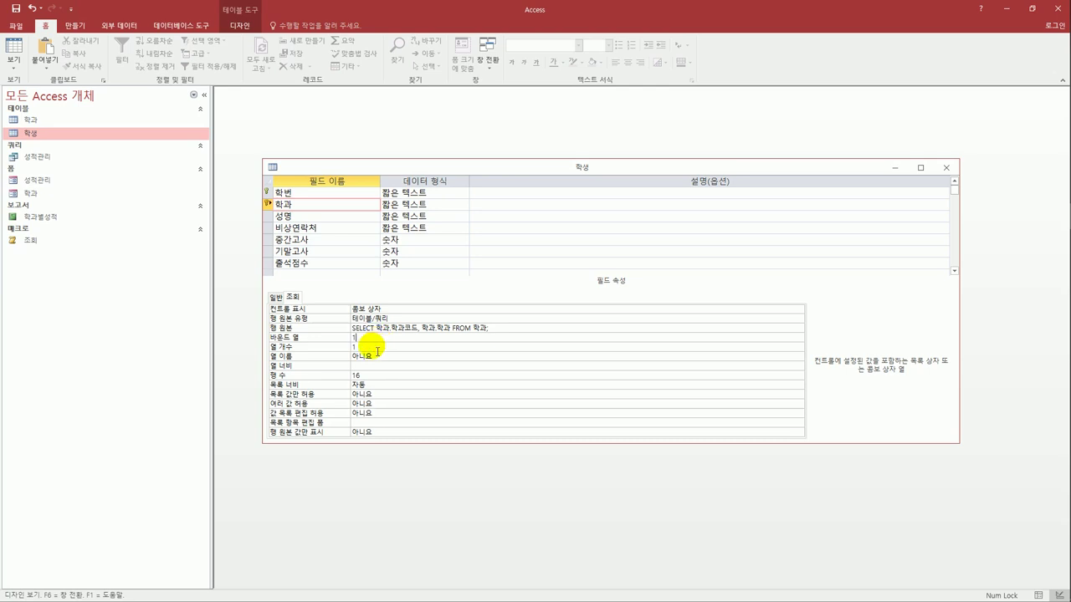
left_click(373, 346)
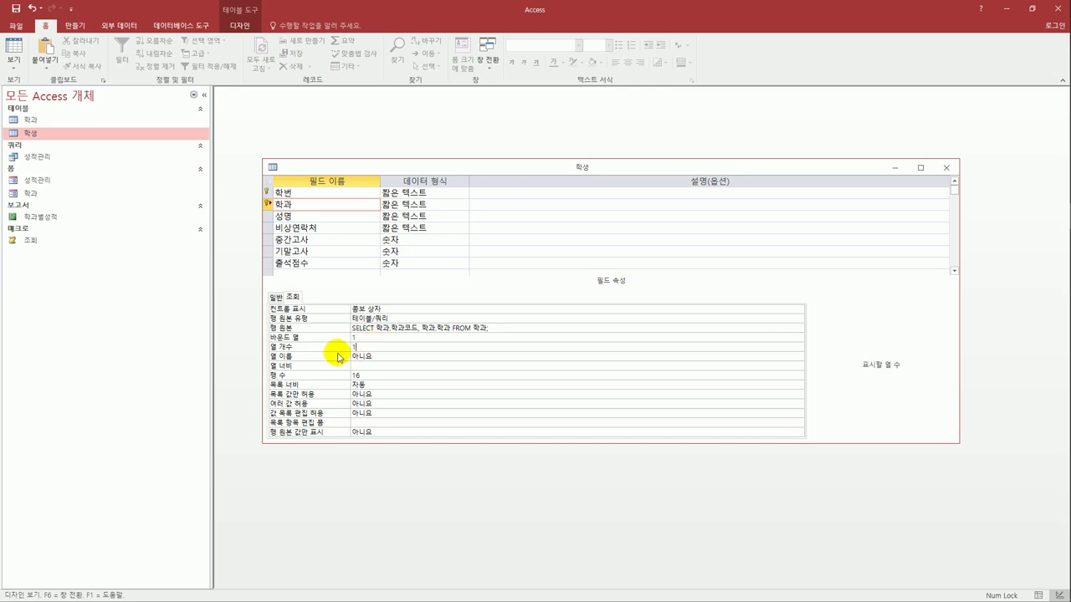
key("BackSpace")
type("2")
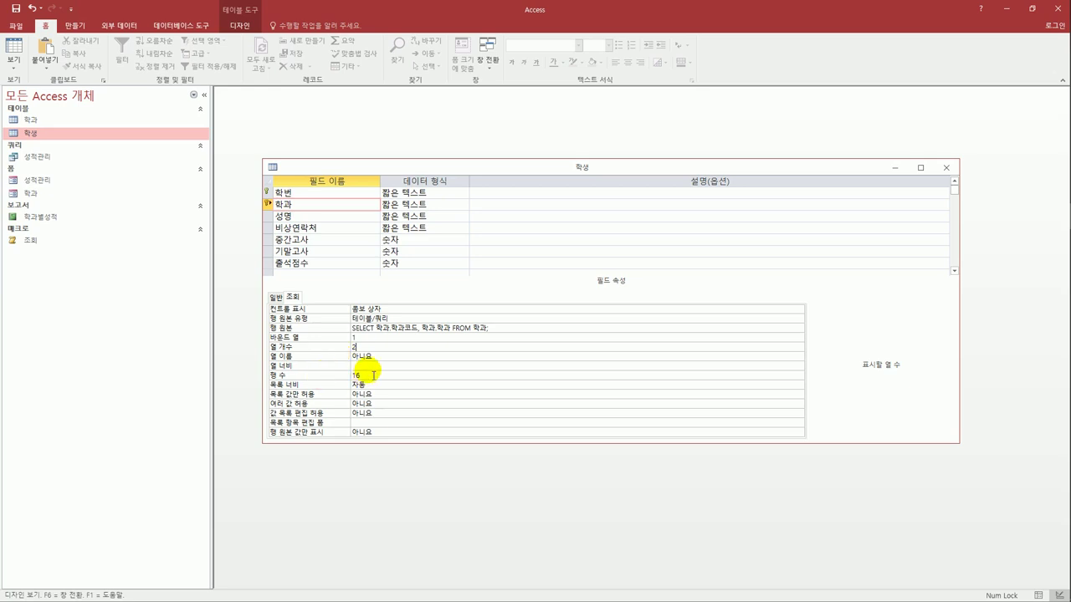
left_click(365, 366)
type("1;2")
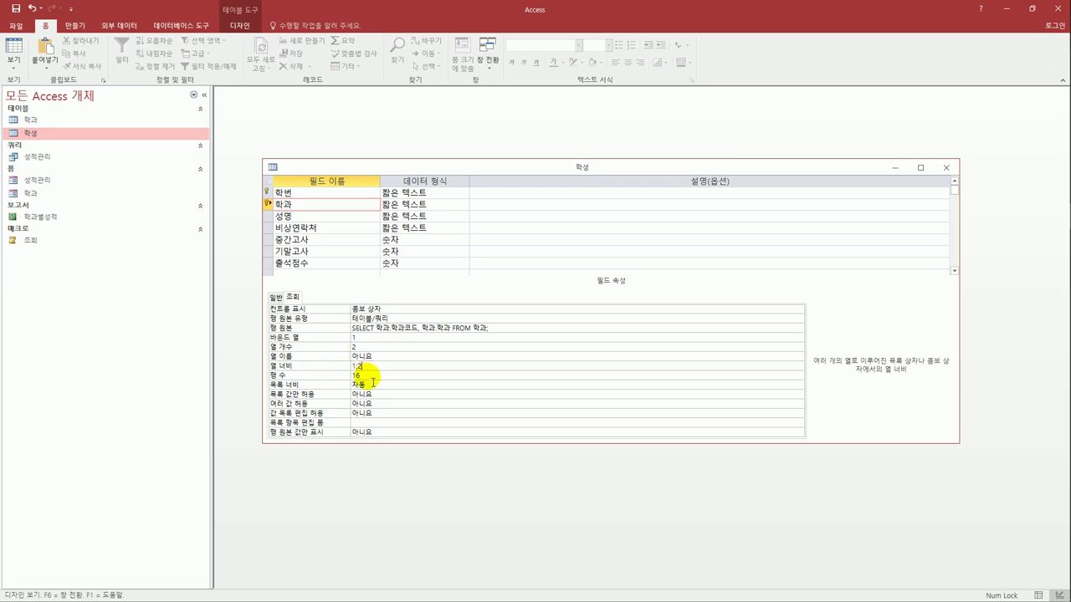
Set the 학과 lookup's list width to 3cm and its list rows to 8, and save the table design
double_click(368, 386)
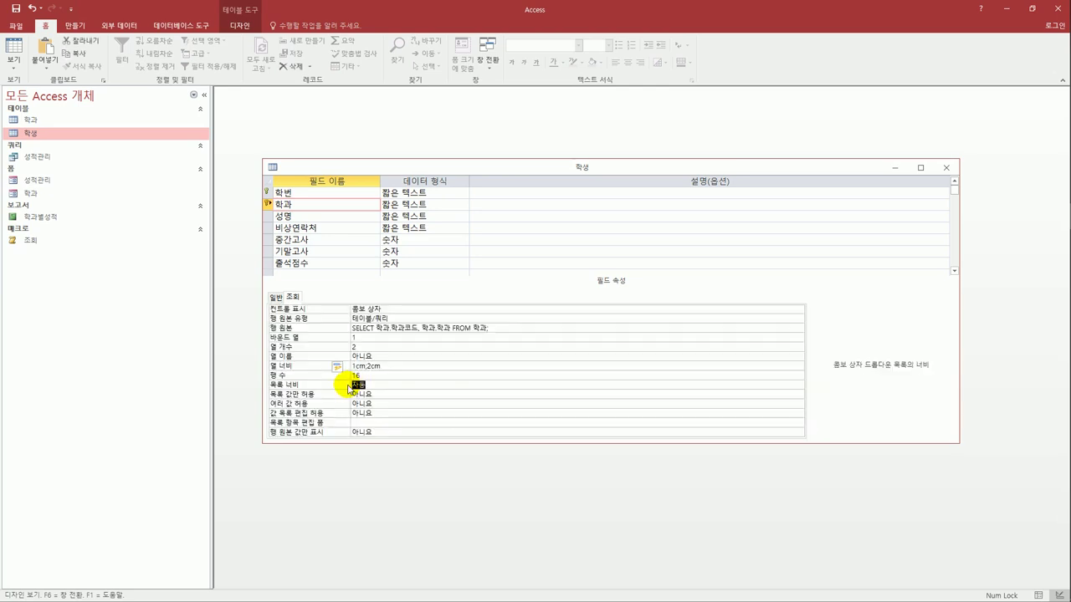
type("3")
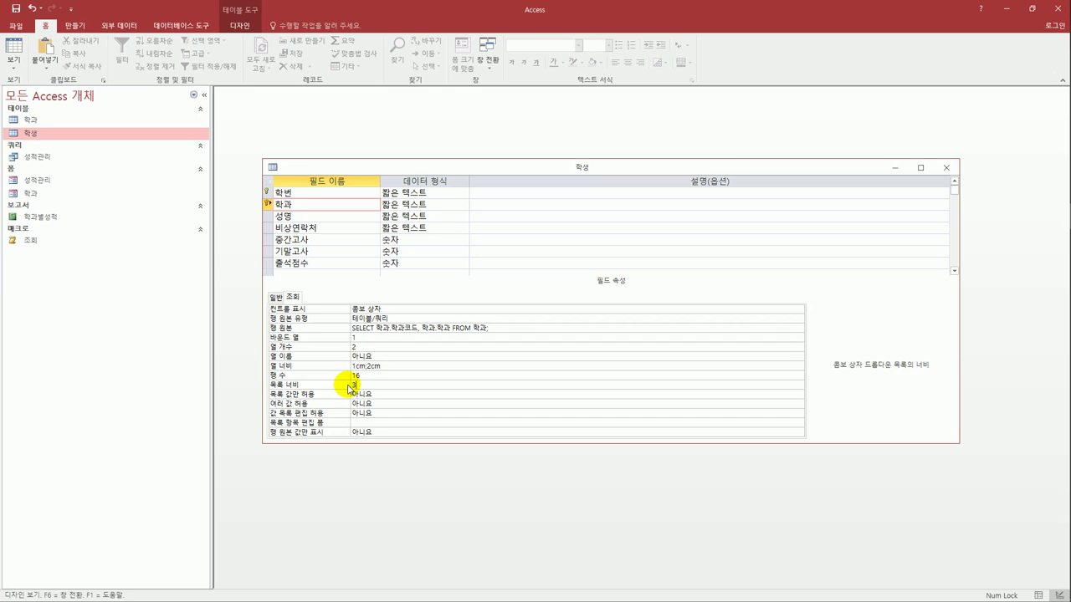
double_click(378, 375)
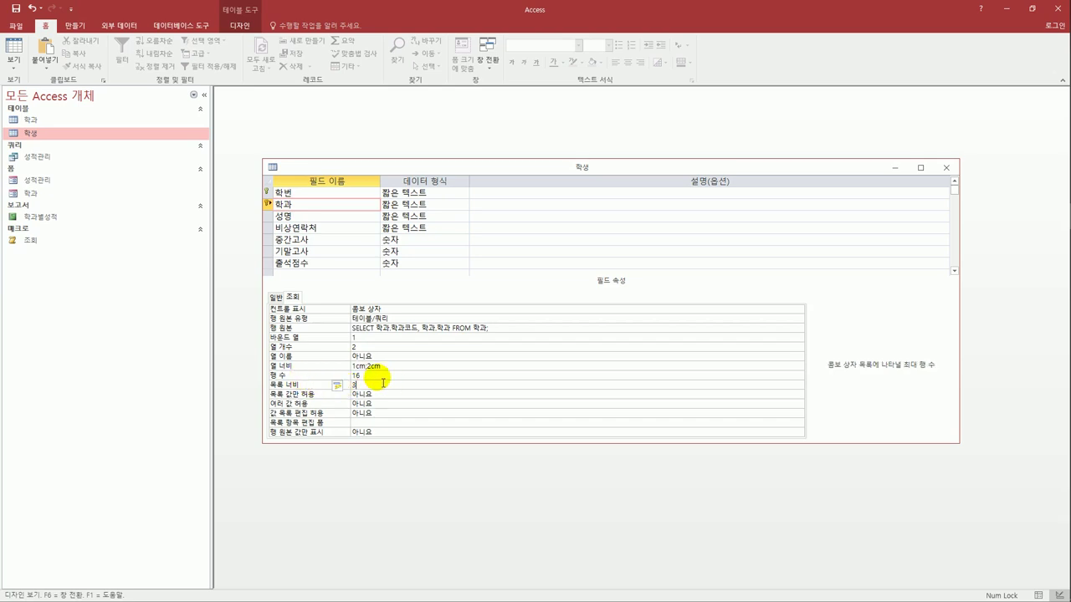
type("8")
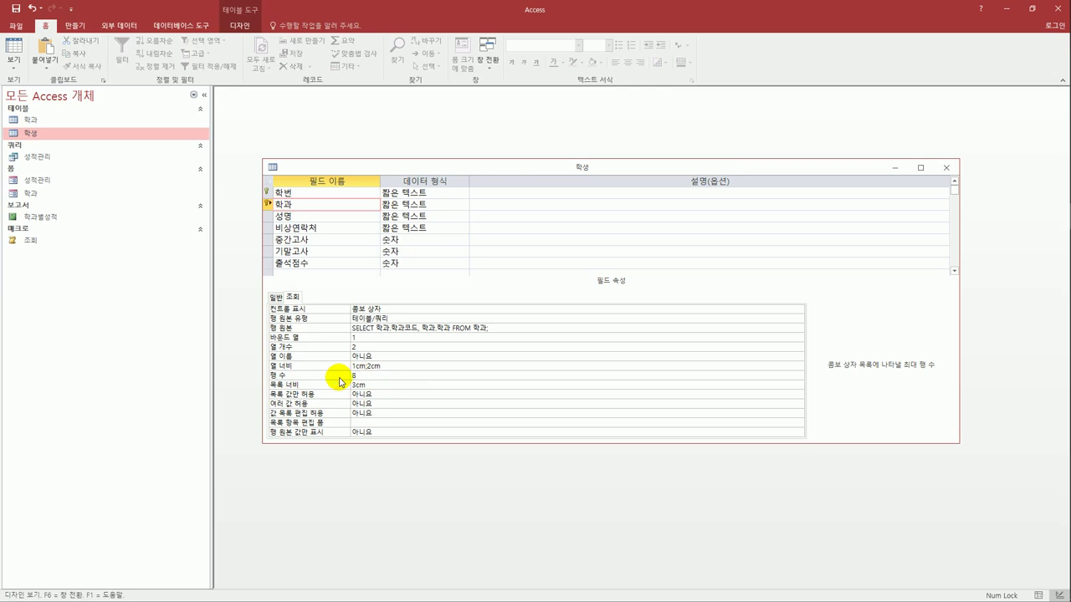
left_click(16, 10)
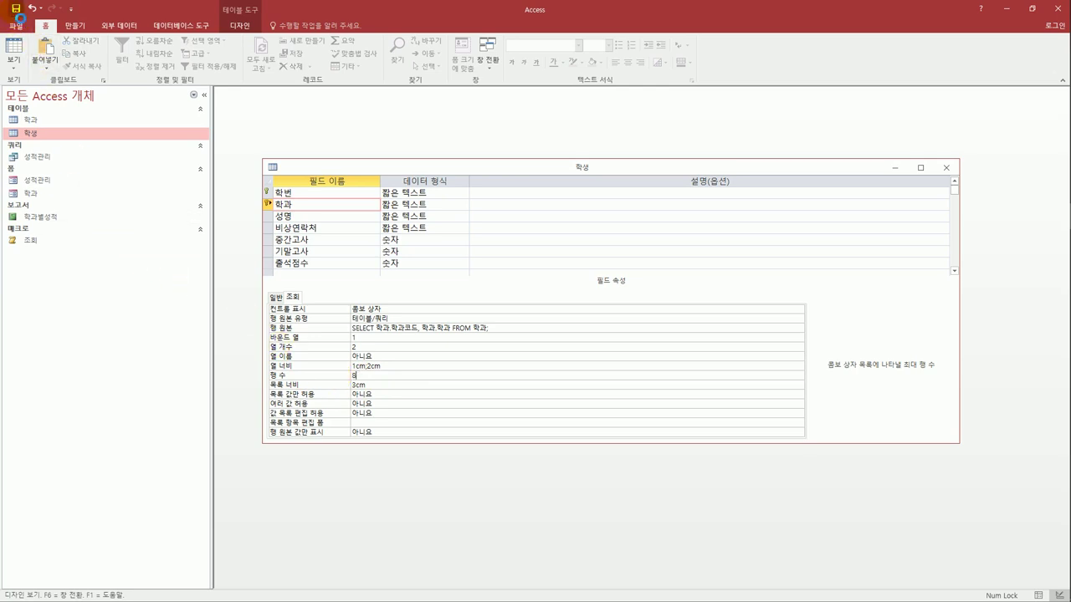
Check the first record's 학과 drop-down list in Datasheet View and close the 학생 table
left_click(14, 48)
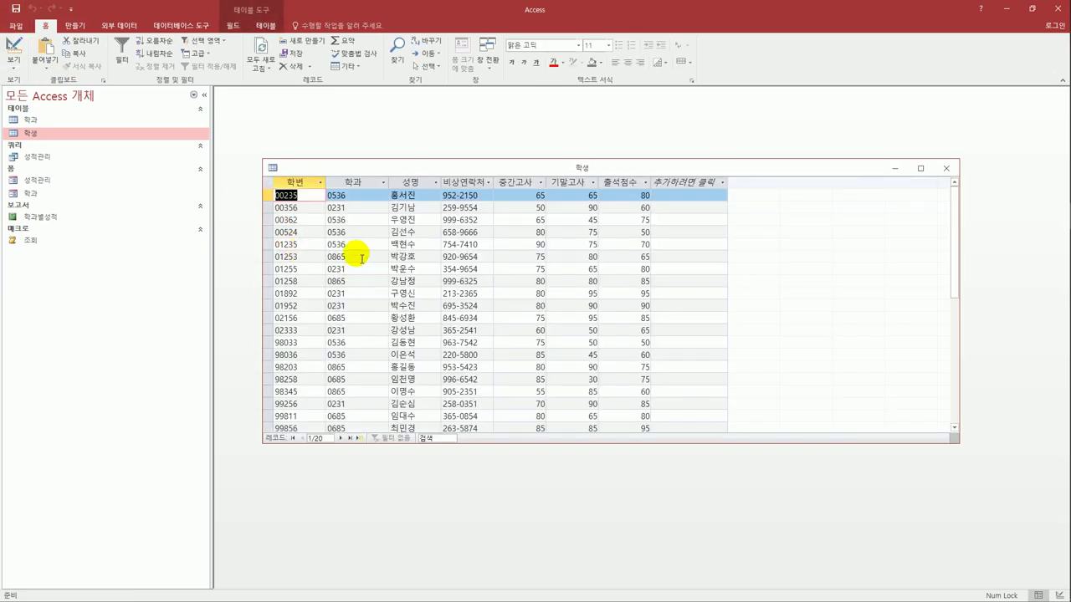
left_click(371, 195)
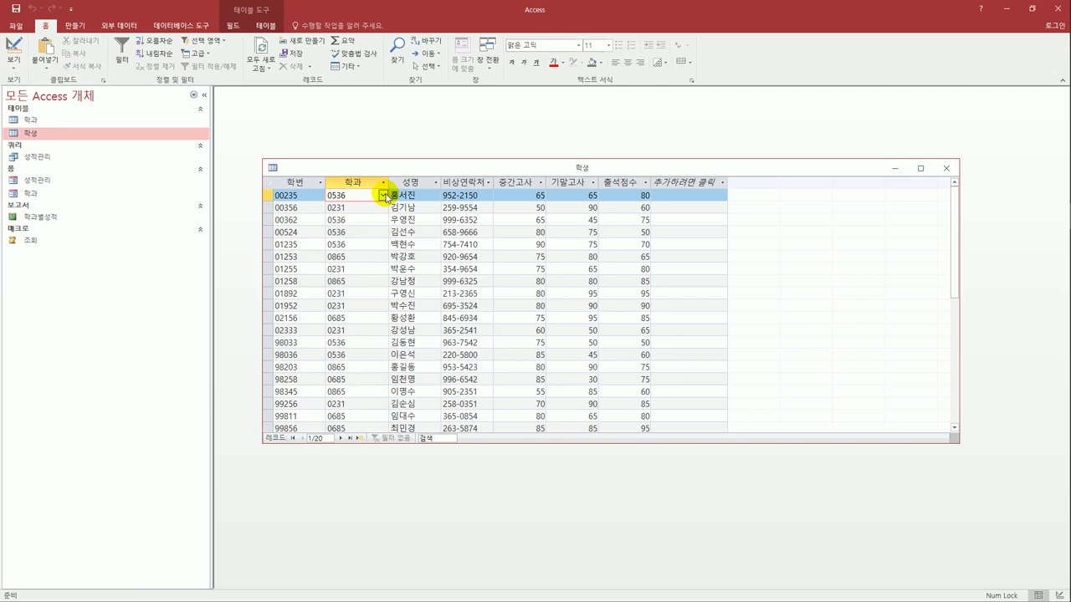
left_click(383, 195)
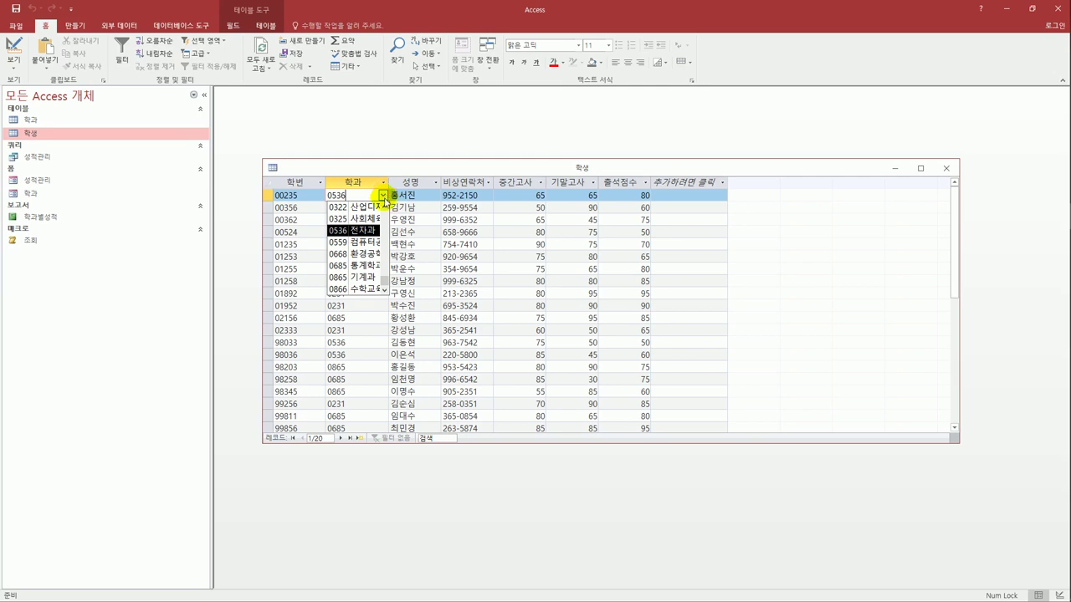
left_click(362, 162)
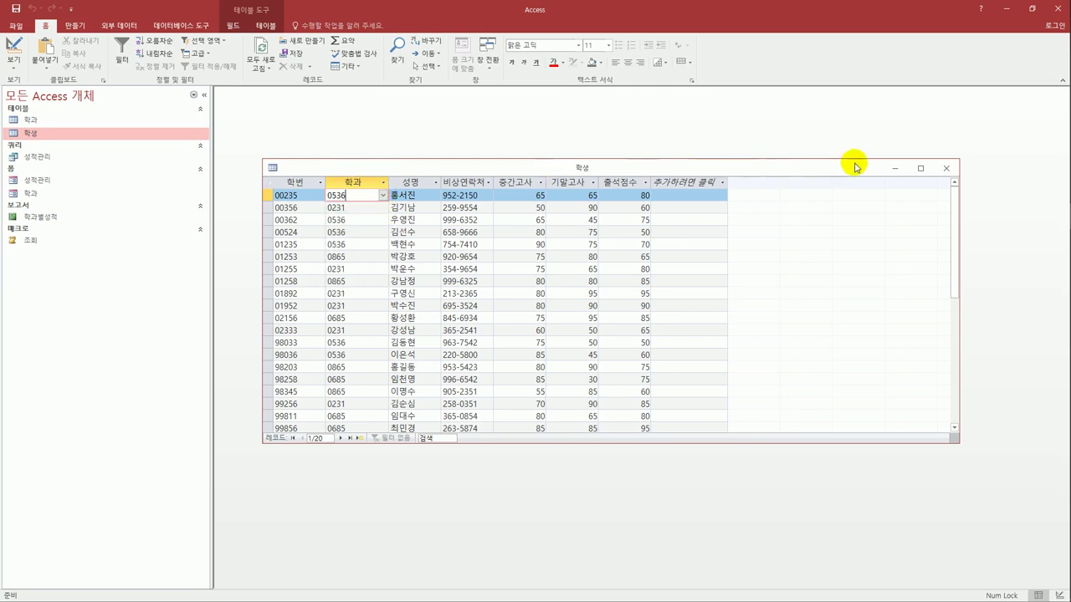
left_click(946, 168)
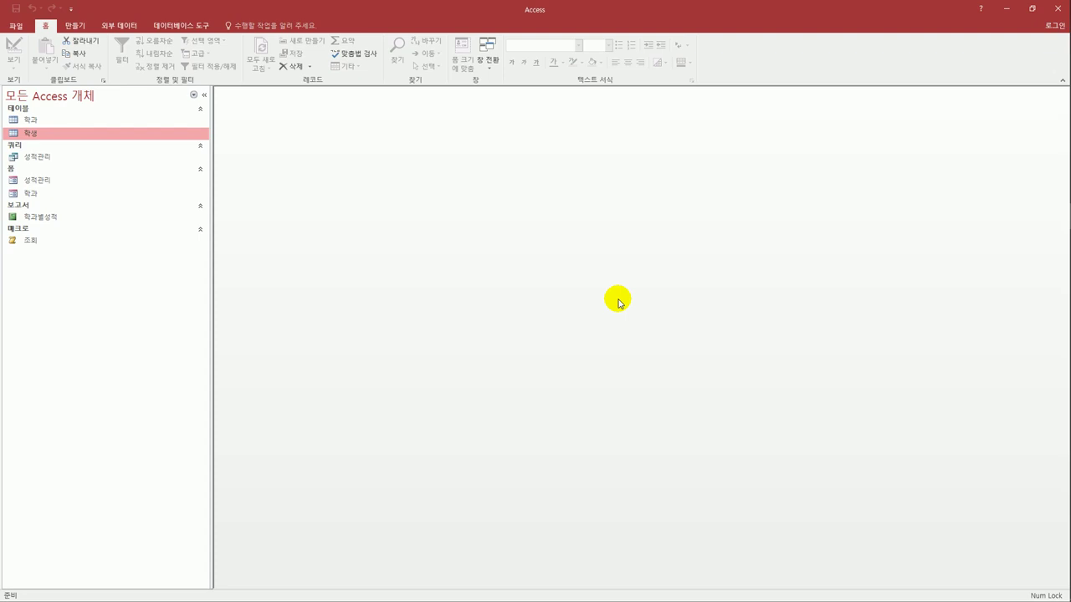
Open the 성적관리 form in Design View and select the 엑셀로 저장 button in the form header
left_click(25, 183)
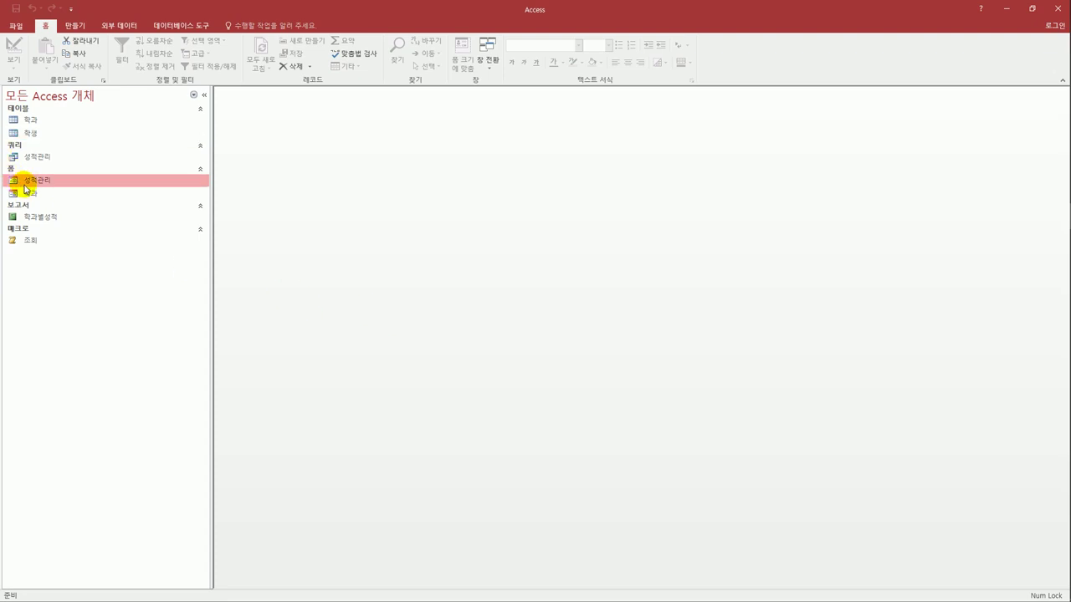
right_click(27, 186)
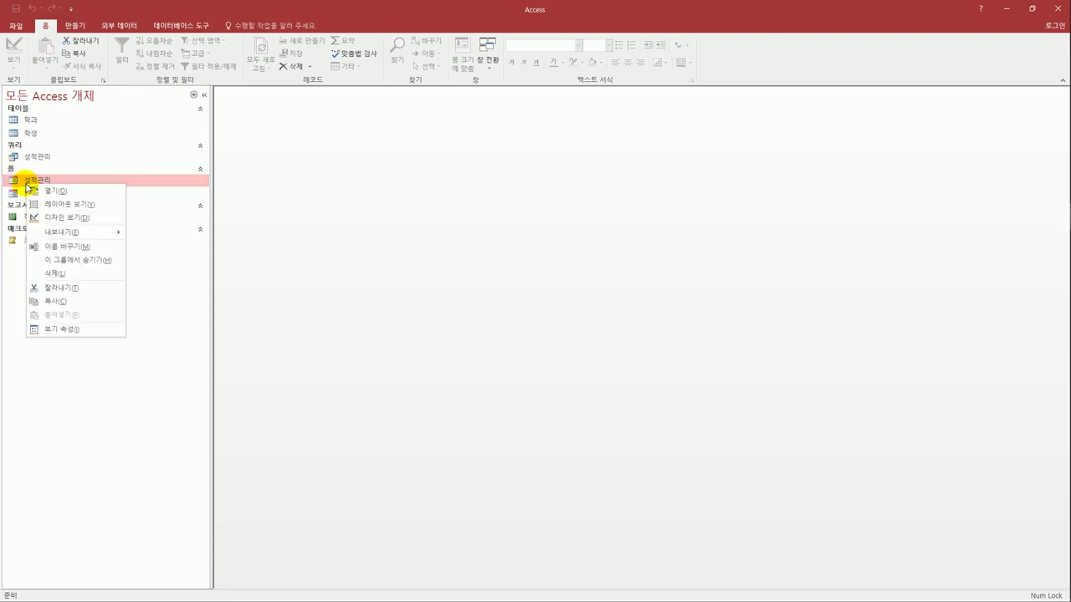
left_click(89, 215)
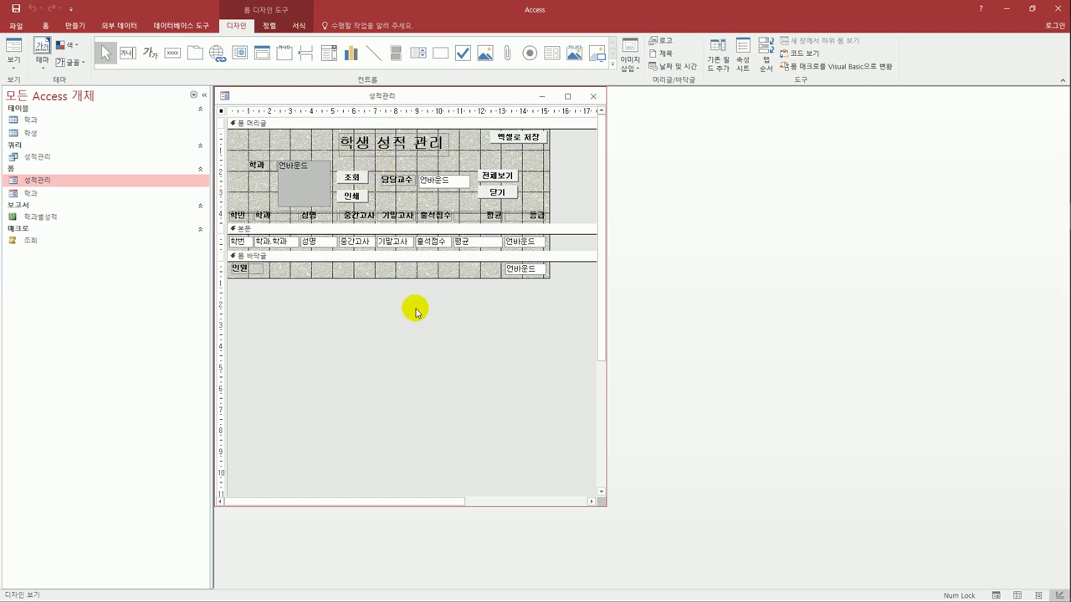
left_click(515, 143)
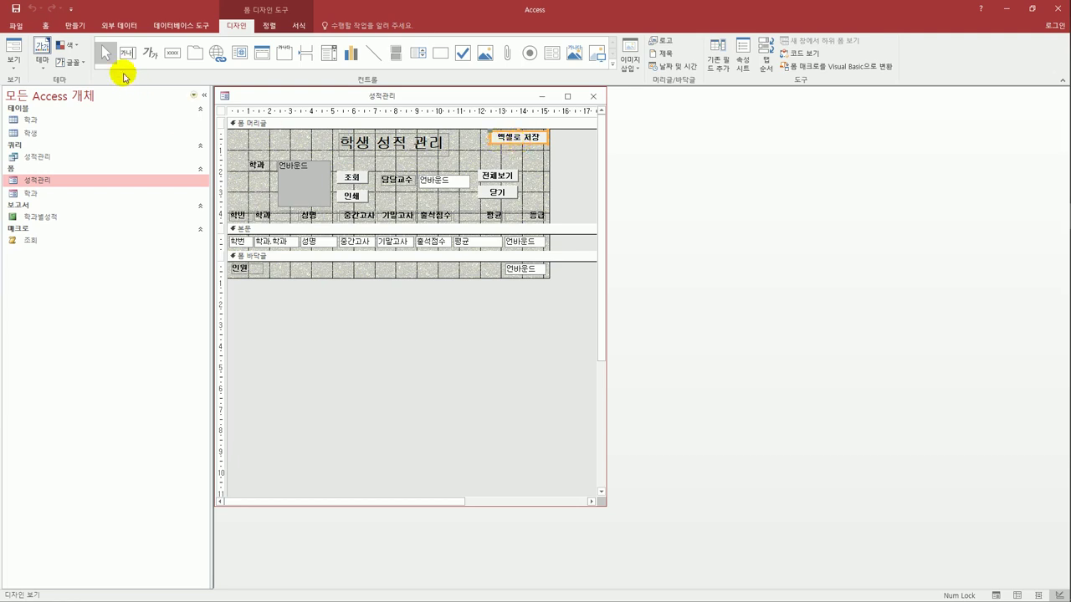
Create a new blank macro and move its window so the 엑셀로 저장 button on the form stays visible
left_click(69, 28)
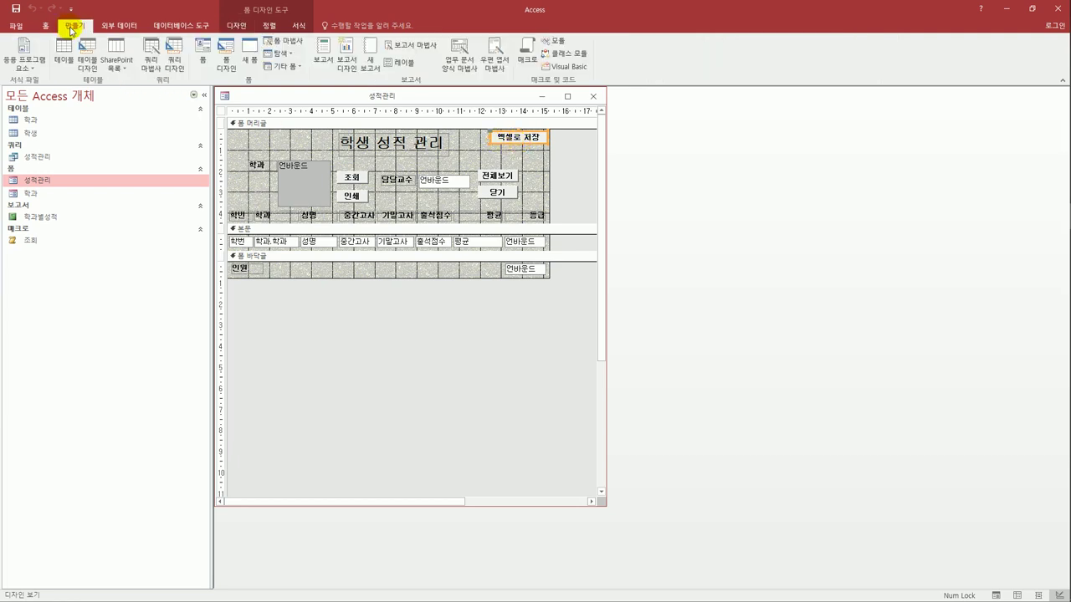
left_click(528, 59)
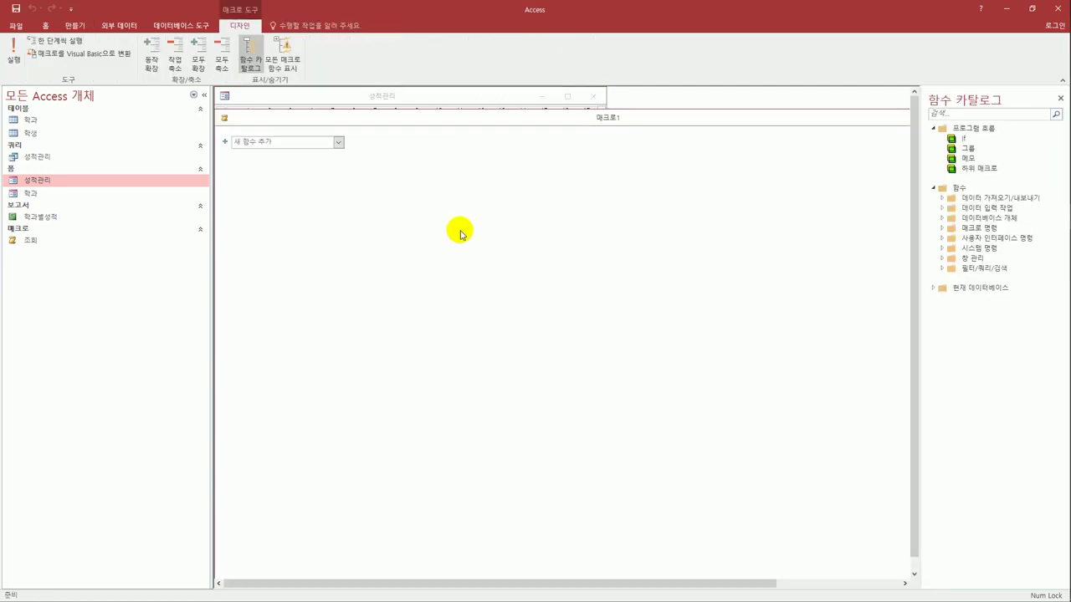
left_click_drag(234, 123, 308, 186)
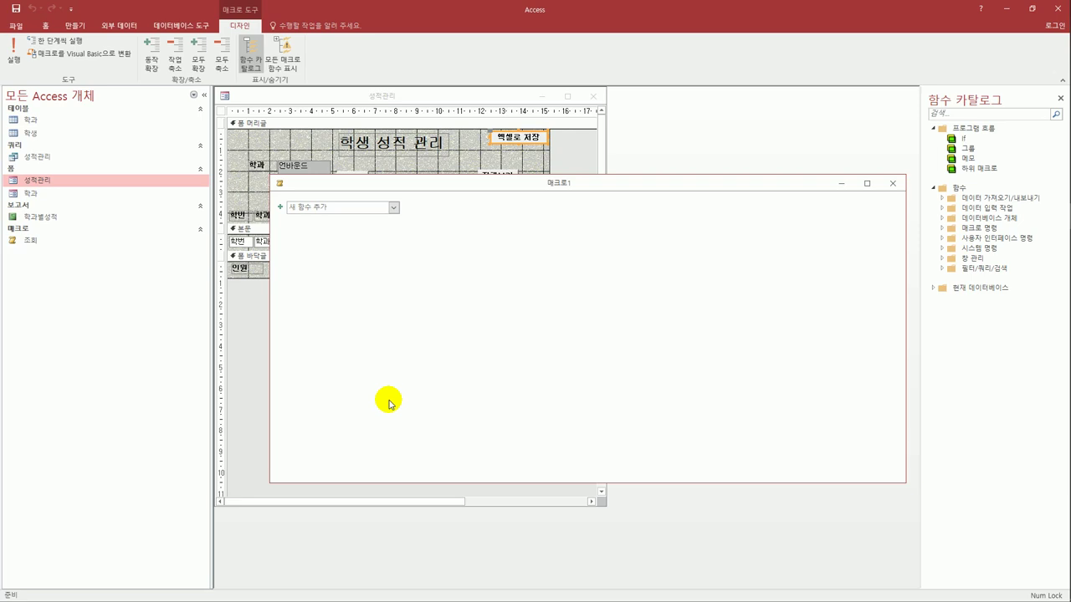
Add an ExportWithFormatting action to the macro, with 테이블 as the object type and 학생 as the object name
left_click(394, 208)
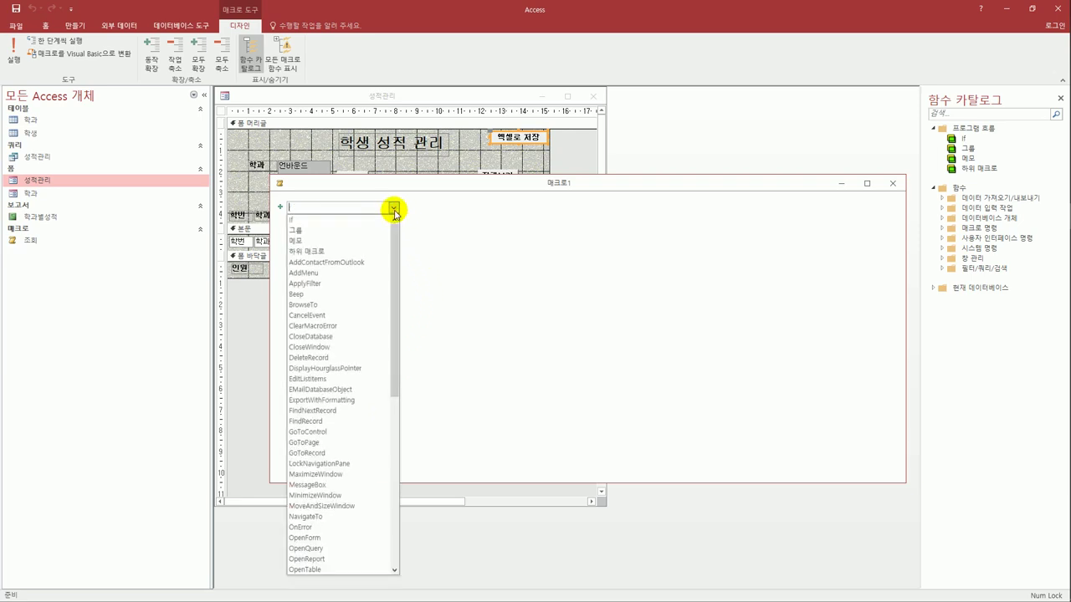
left_click(371, 401)
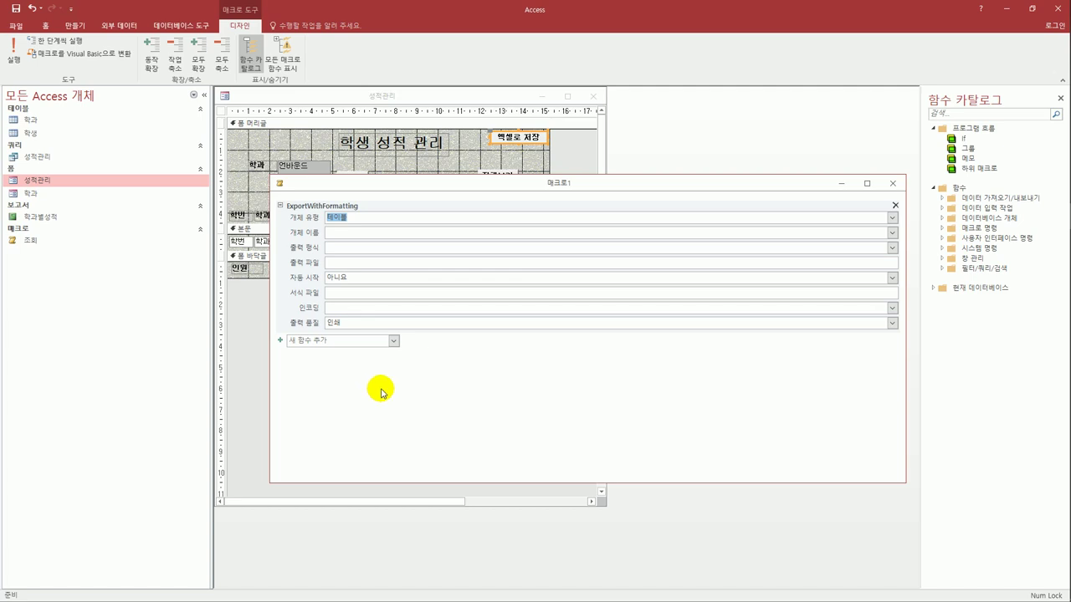
left_click(395, 234)
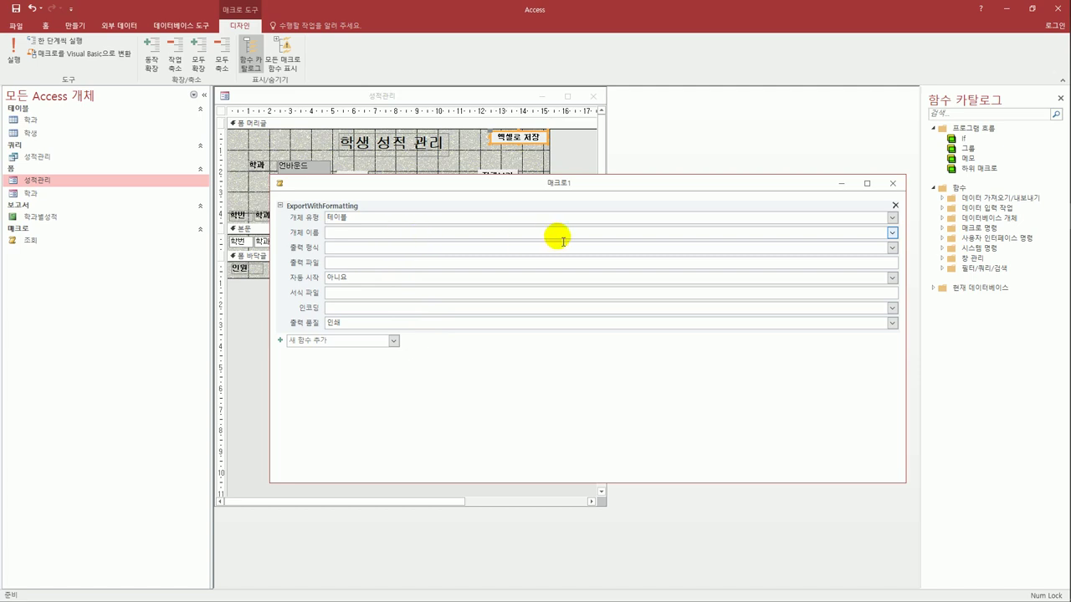
left_click(891, 233)
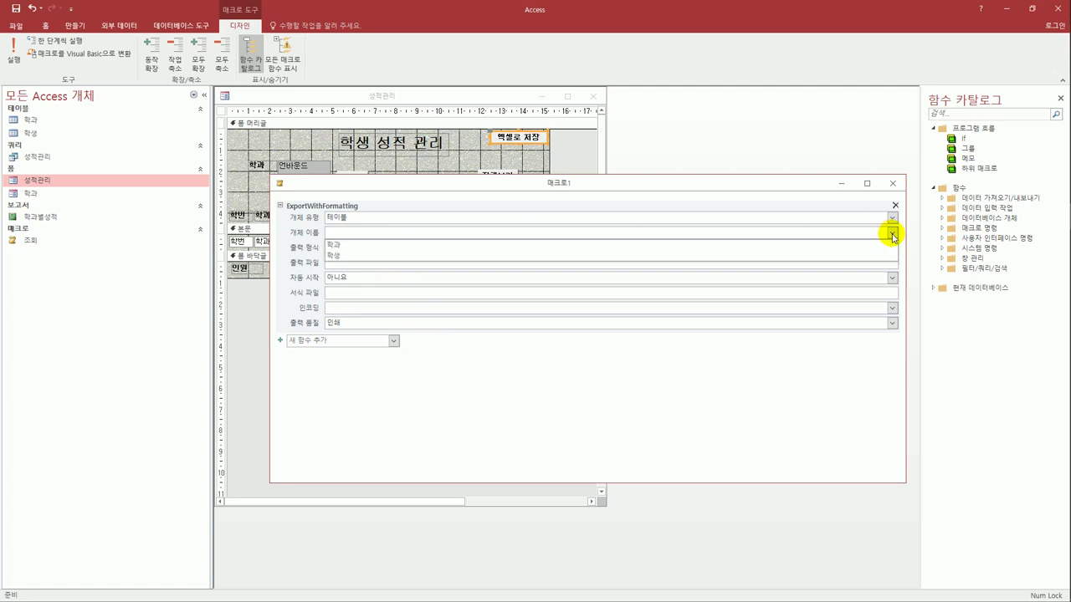
left_click(780, 256)
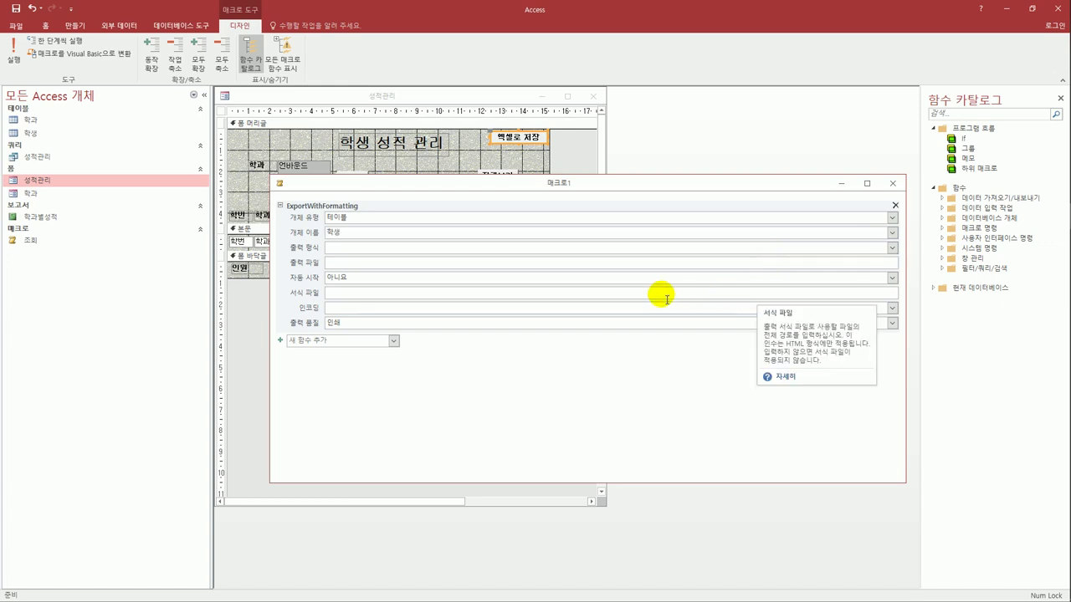
Set the export action's output format to Excel 통합 문서 (*.xlsx)
left_click(533, 250)
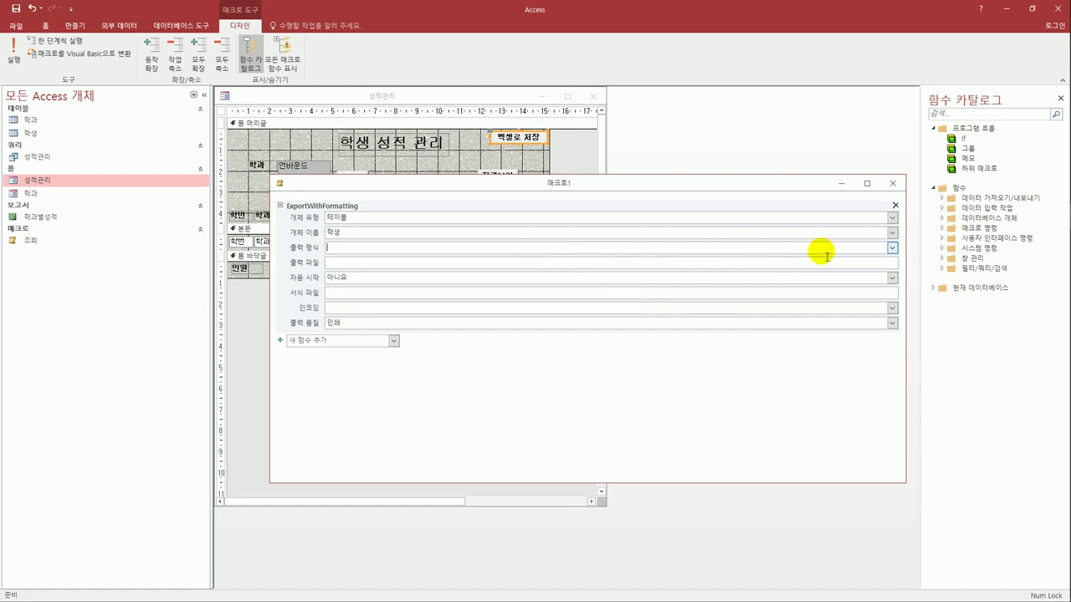
left_click(890, 249)
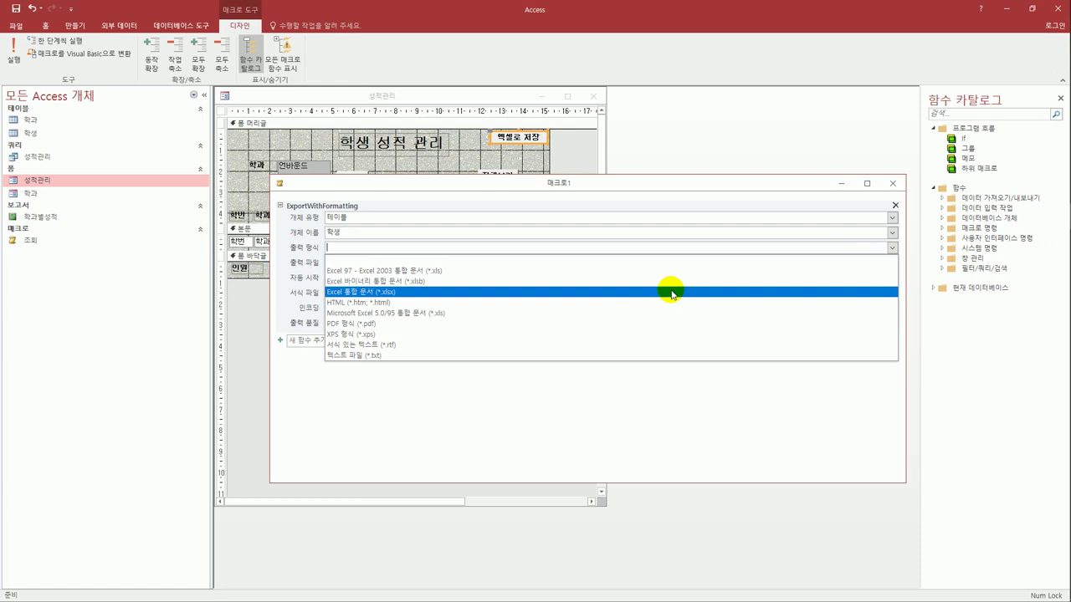
left_click(673, 292)
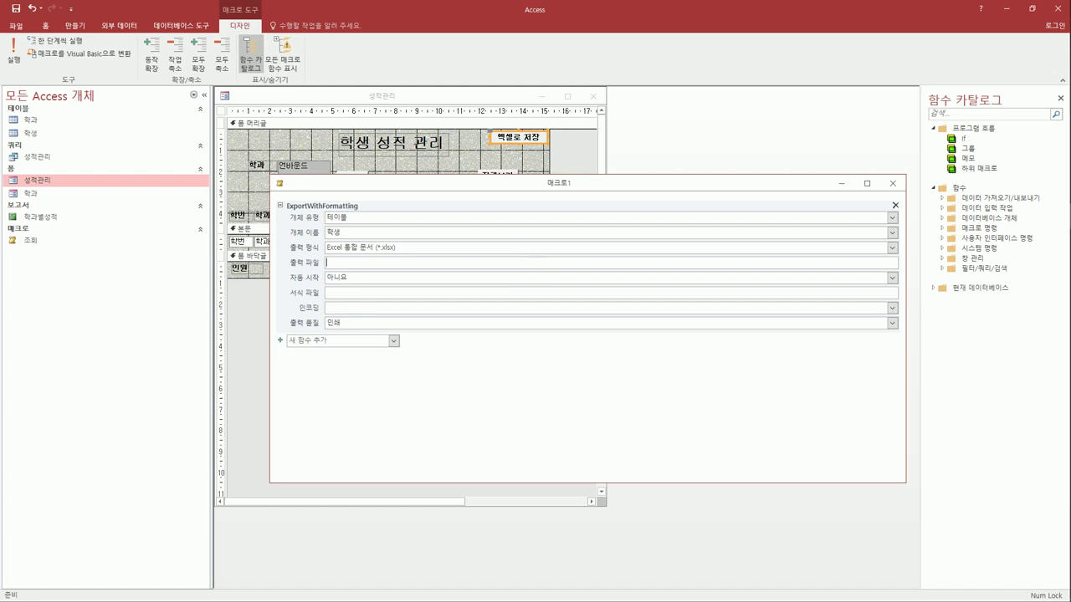
Start the output file expression as =InputBox("저장할 파일이름을 쓰시오"
left_click(528, 263)
type("=")
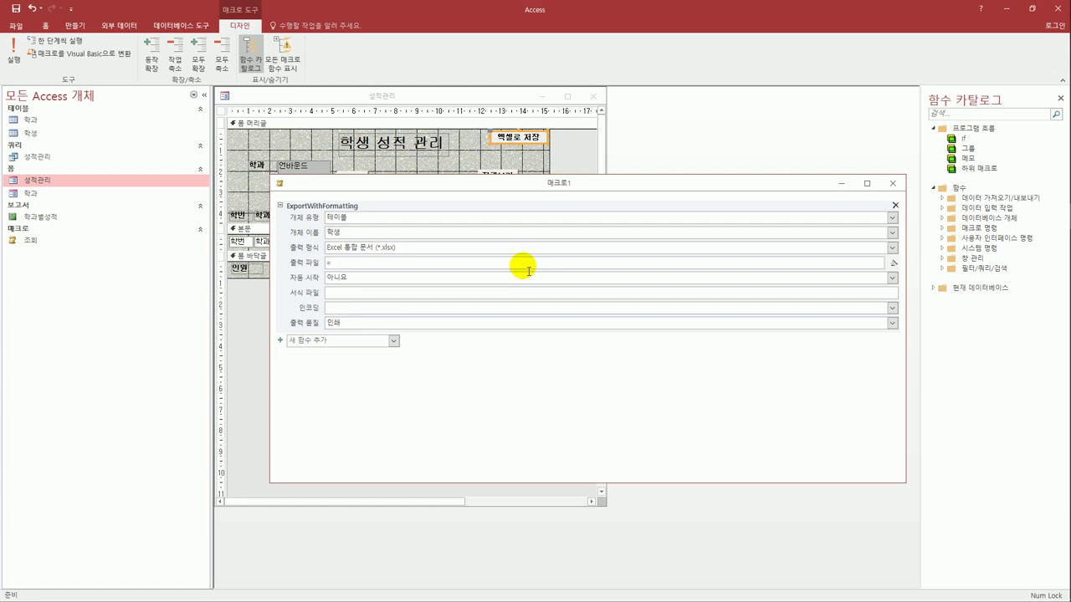
type("inpu")
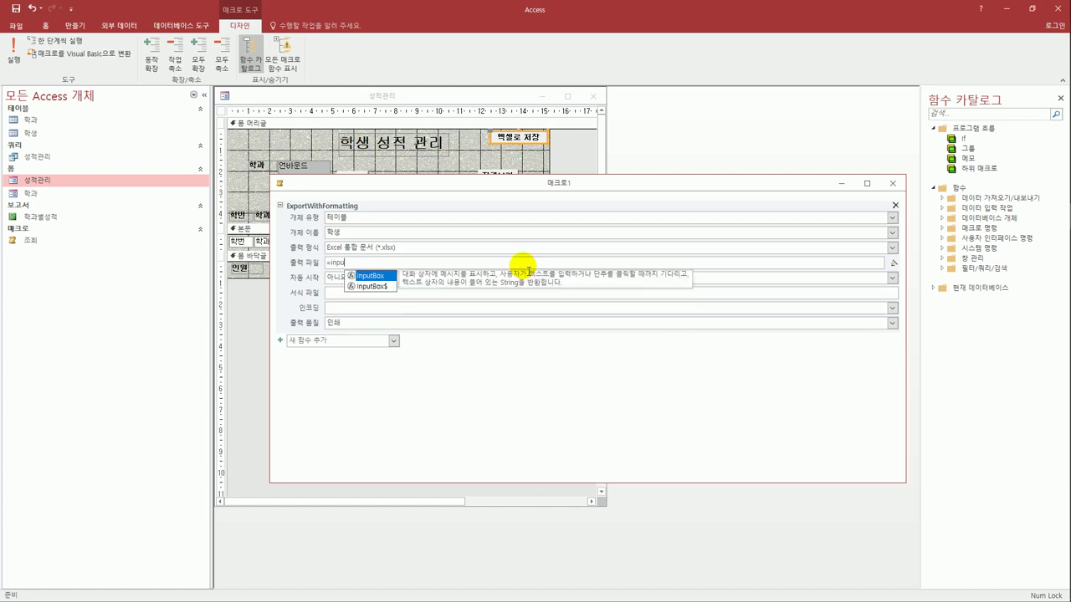
type("tbo")
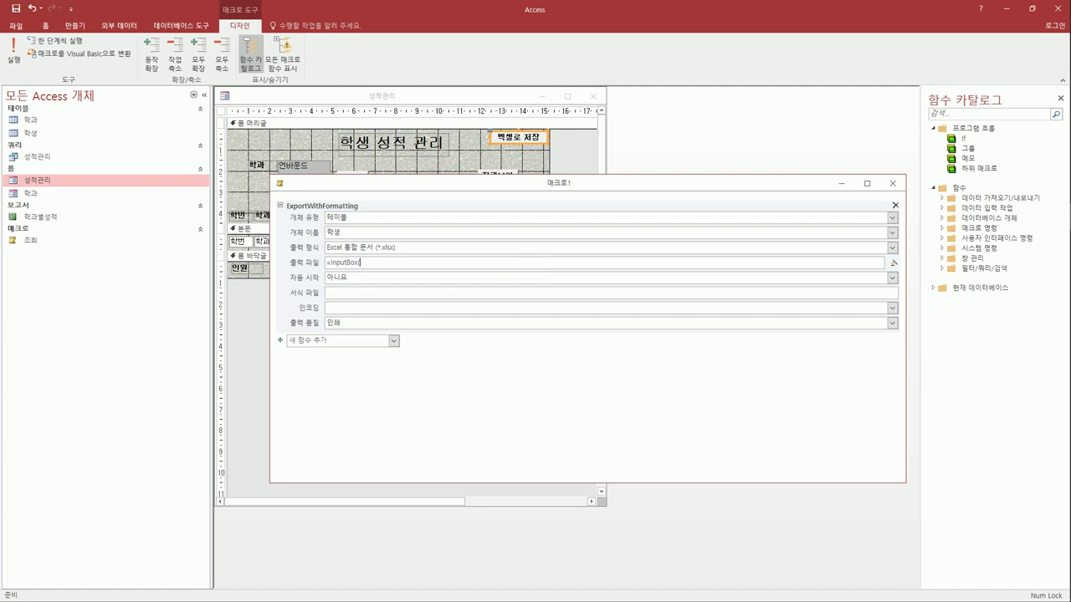
type("(\"w")
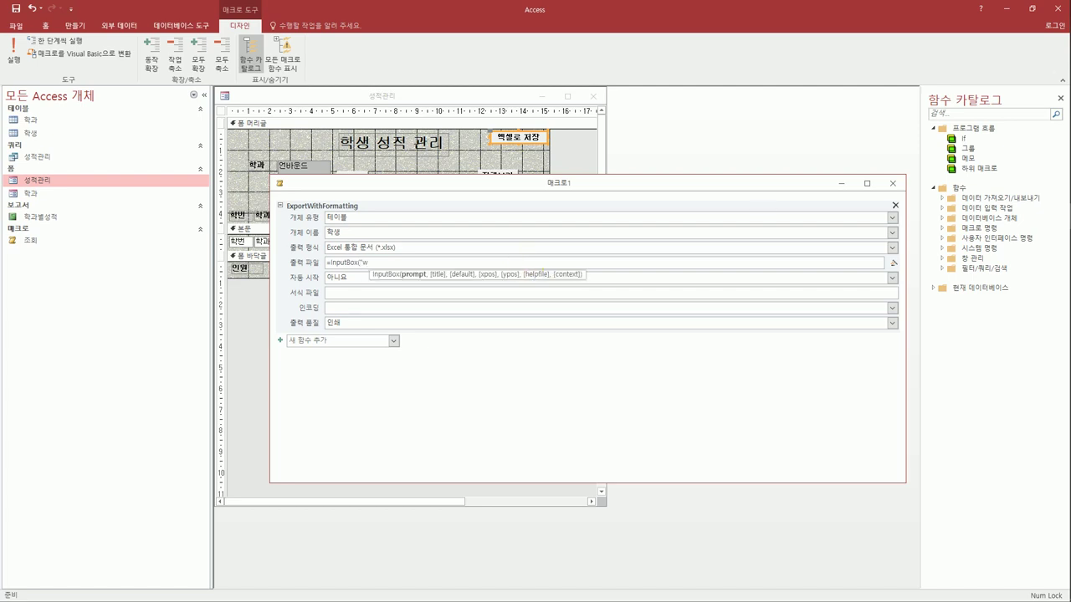
key("BackSpace")
type("저장")
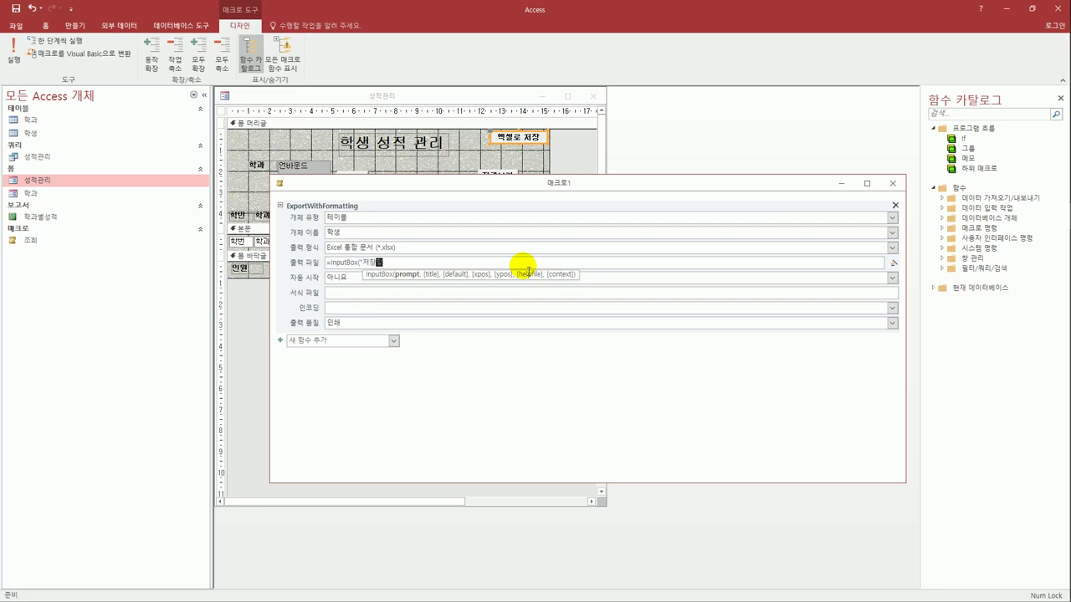
type("할 파일이름")
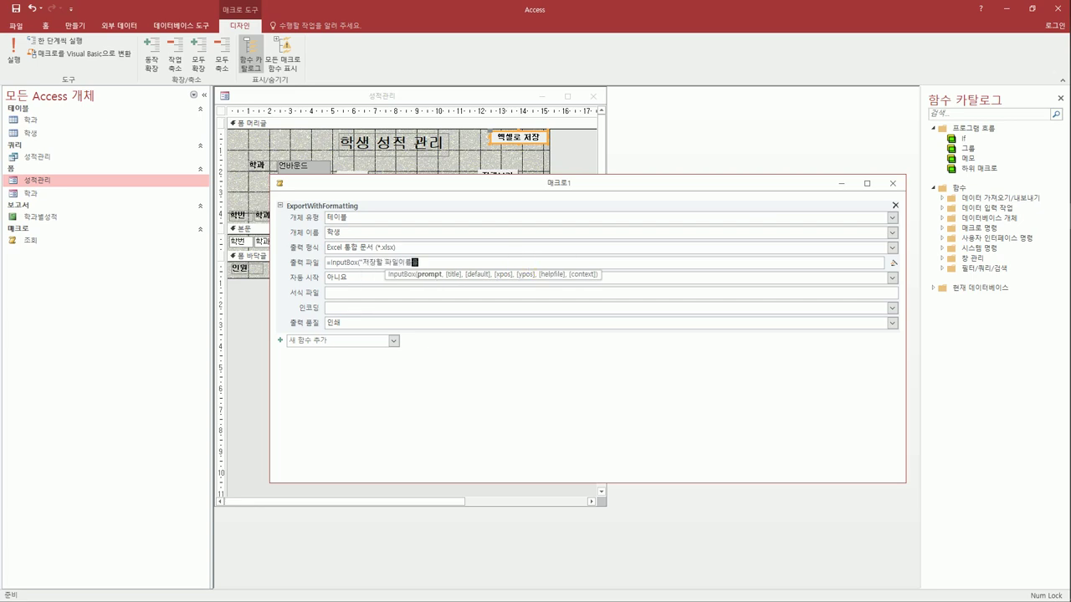
type("을 스")
key("BackSpace")
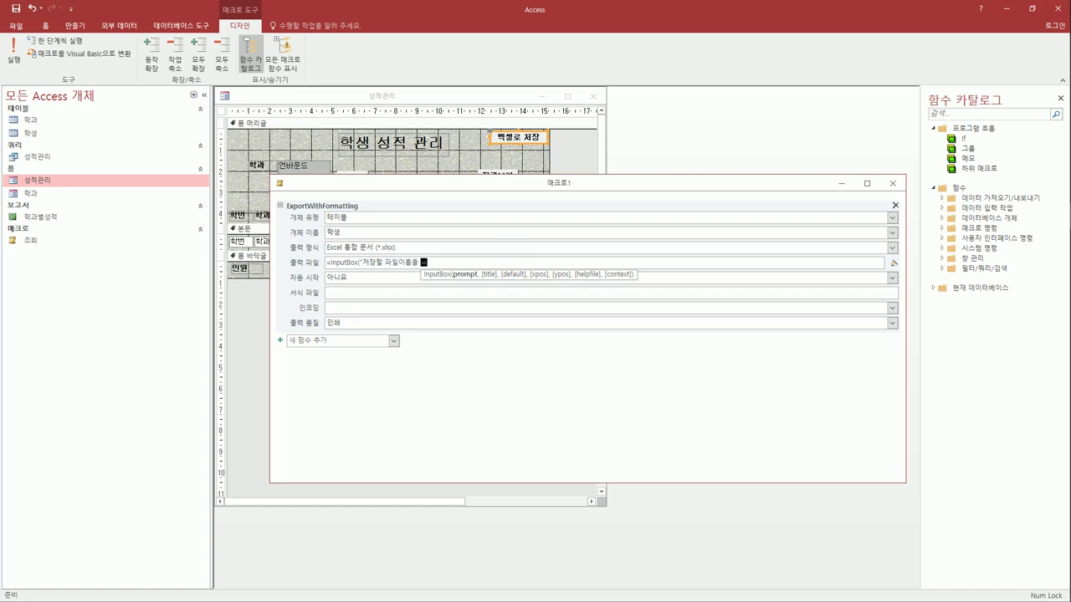
type("쓰시오\"")
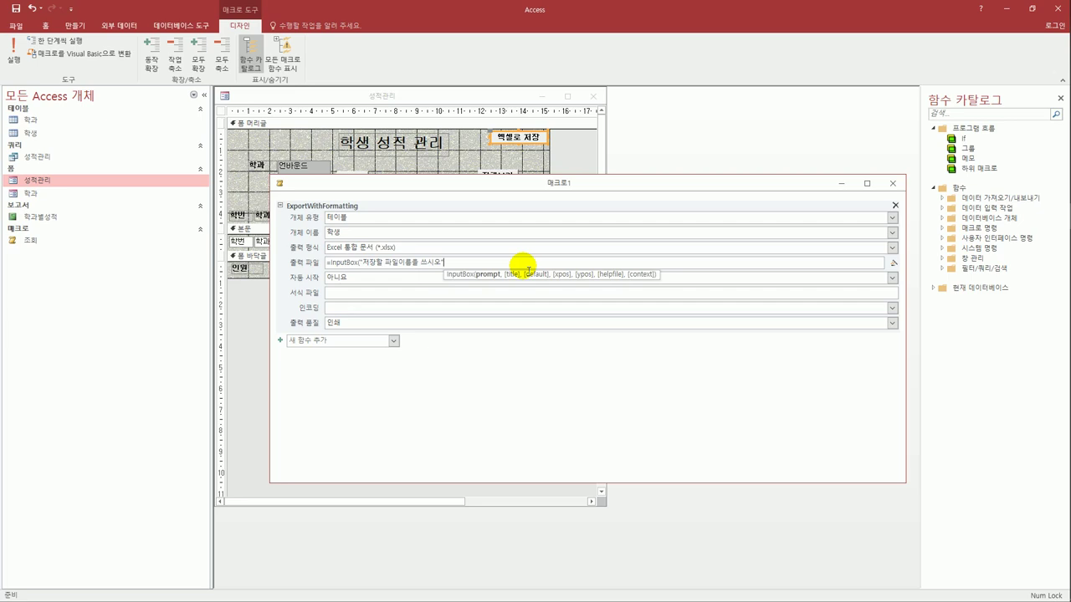
Extend the InputBox prompt with a line break and second line: & chr(13) & "C:\학생테이블.xlsx로 저장하시오"
type("&")
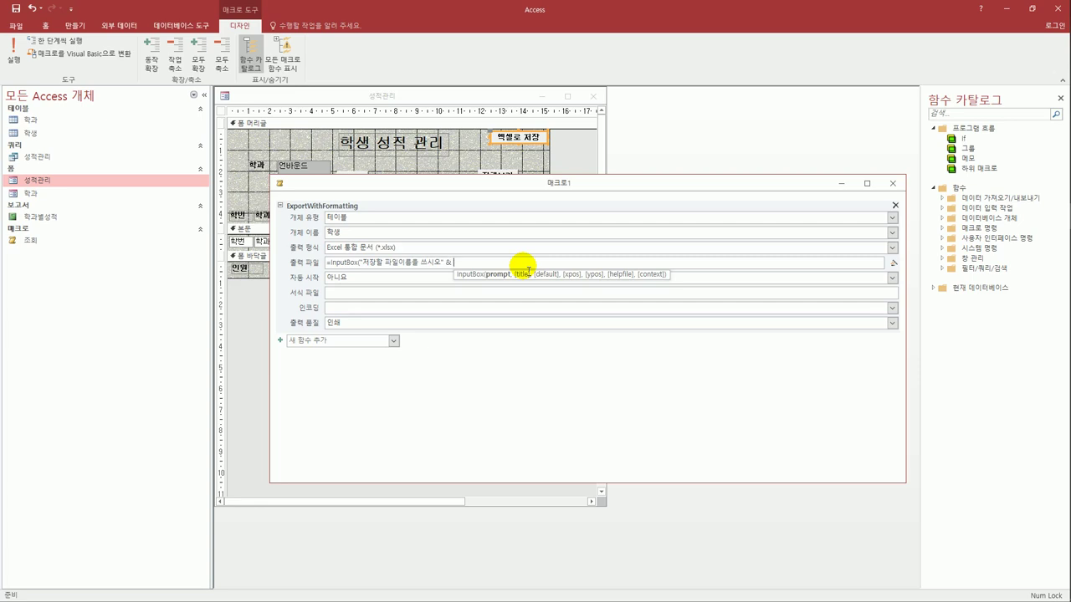
type(" chr(")
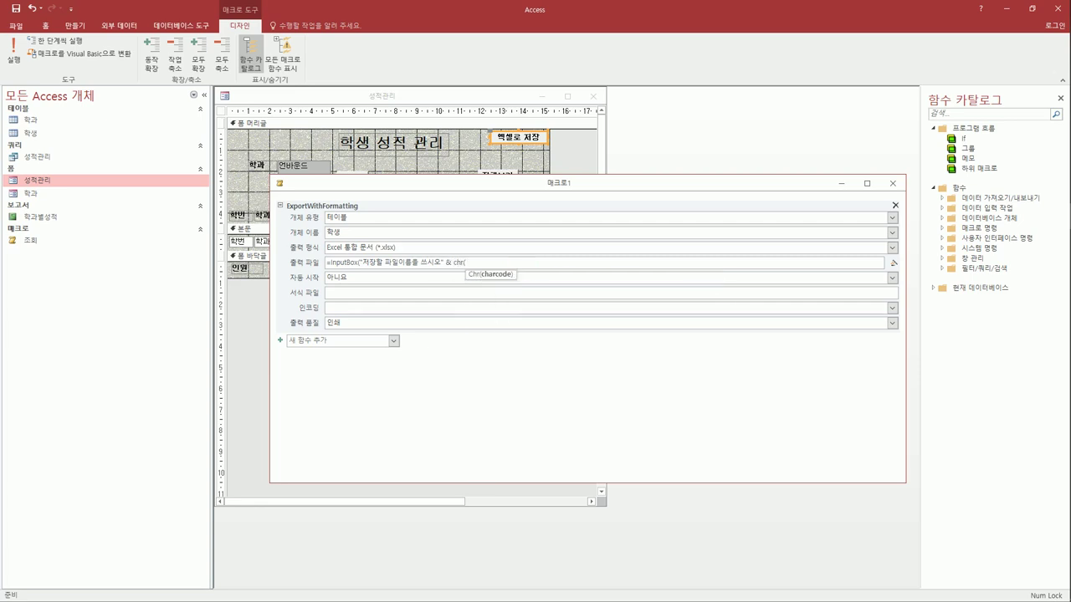
type("13)")
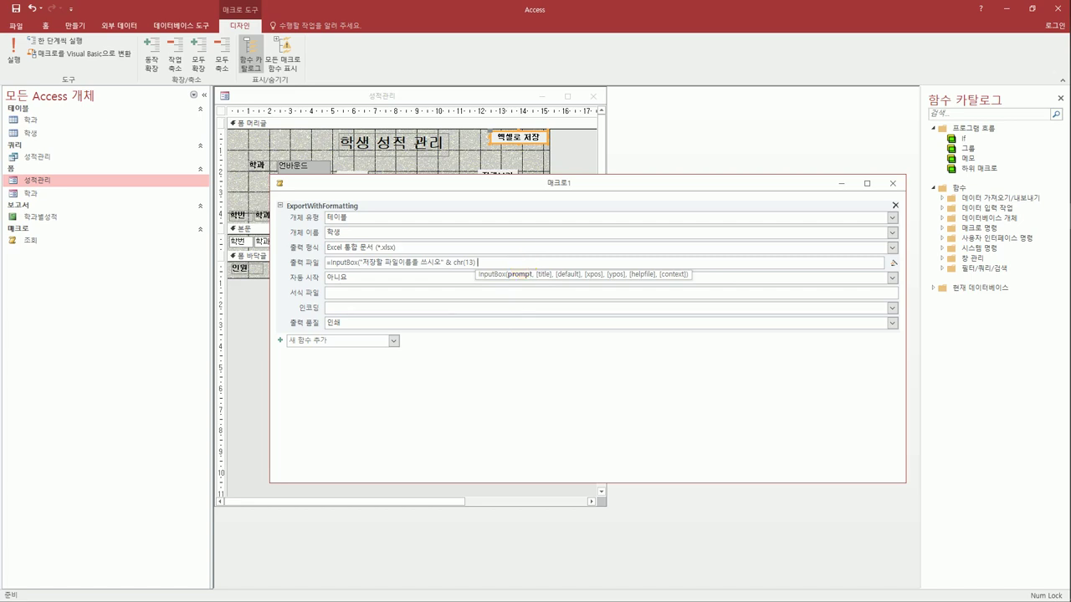
type(" & \"")
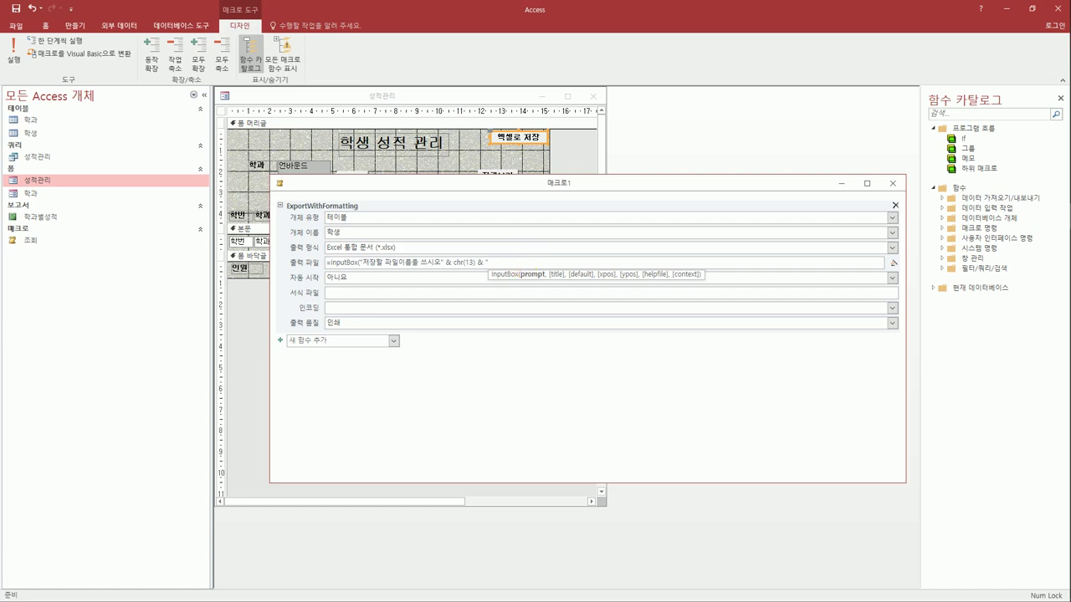
type("C:")
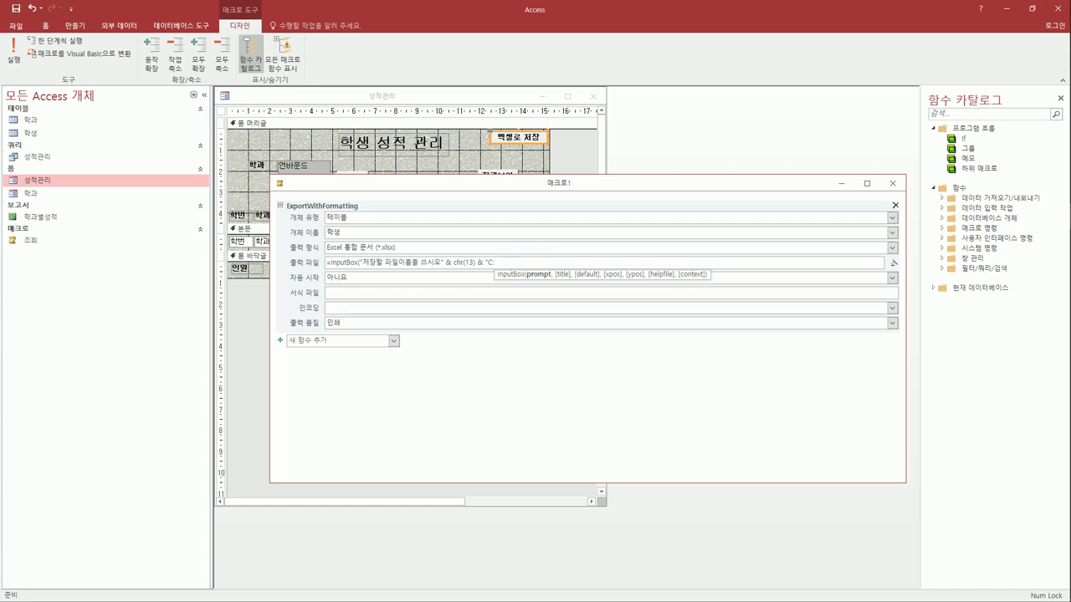
type("\\")
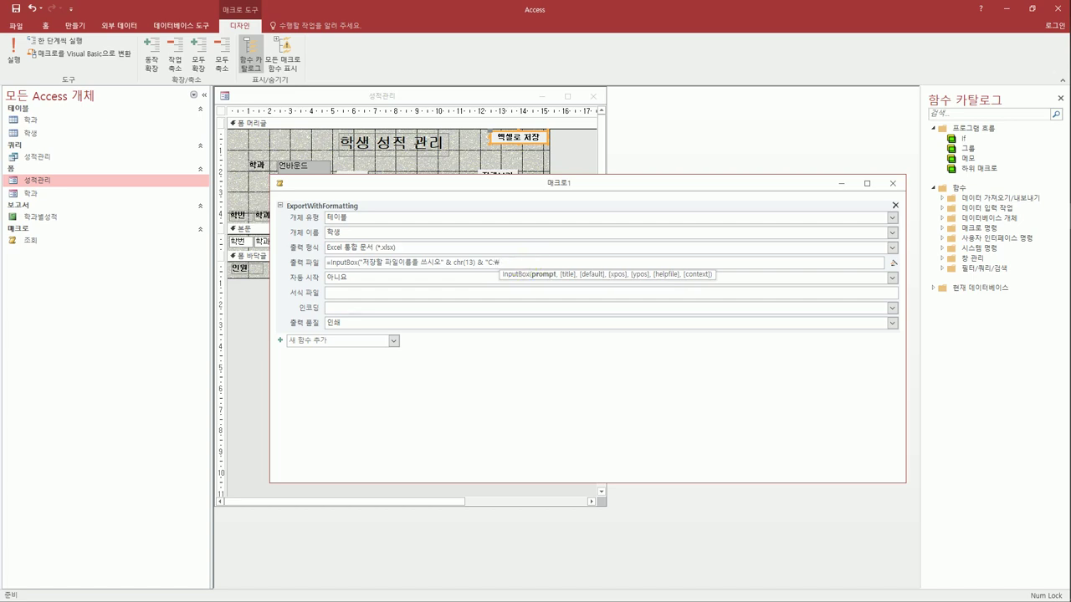
type("학생테이블")
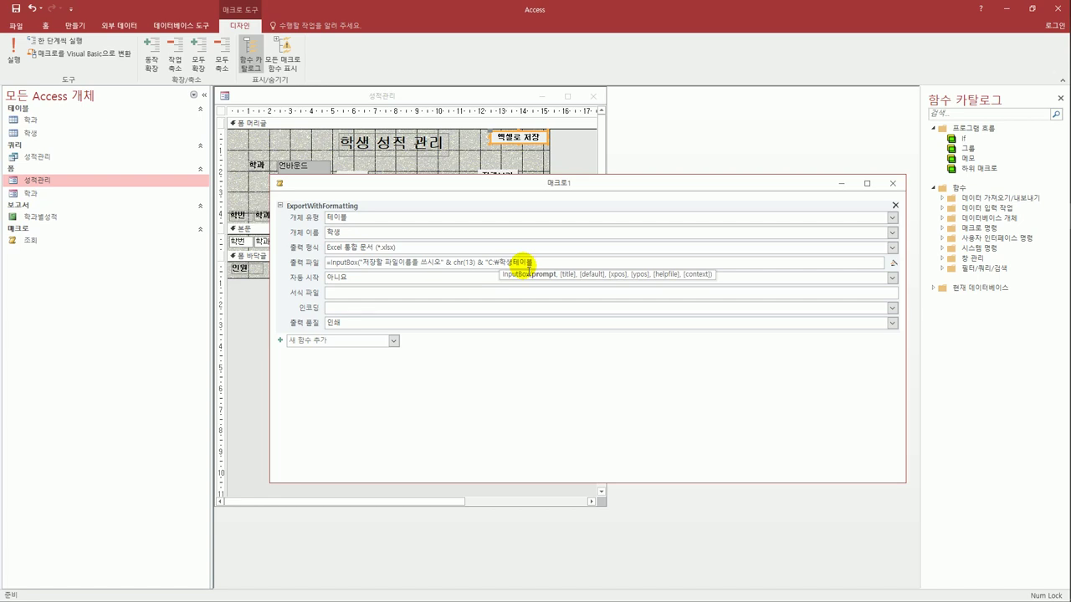
type(".xlsx")
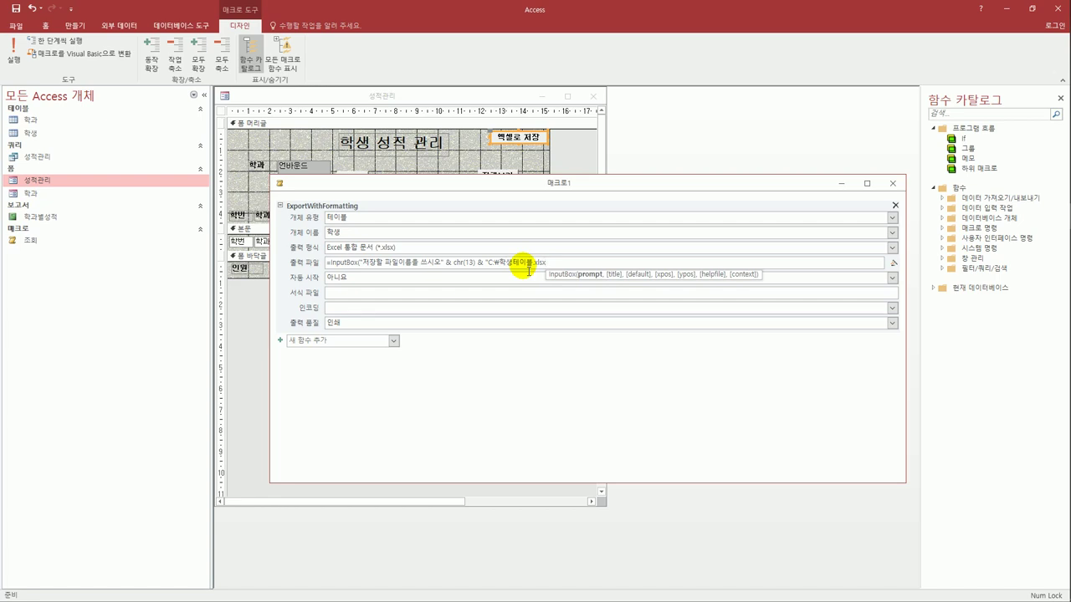
type("로 저장")
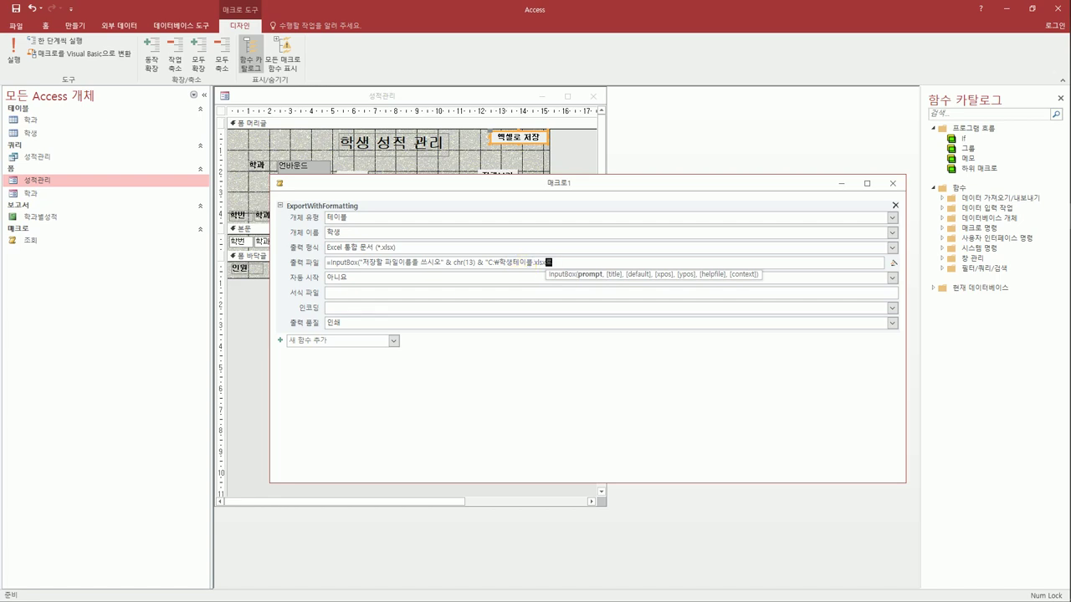
type("하시오")
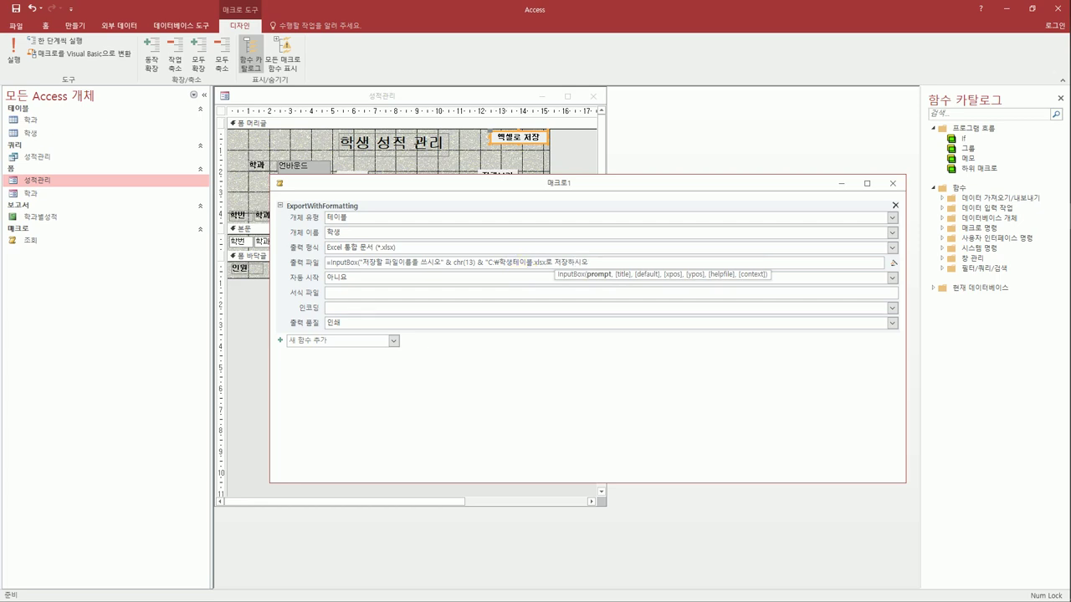
type("\"")
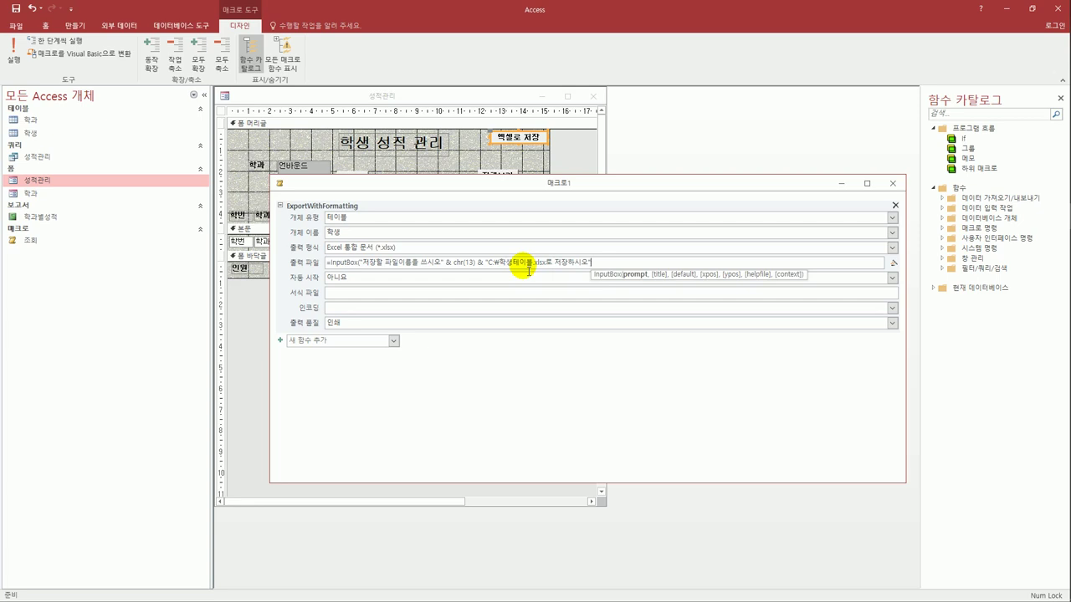
Add "내보내기" as the title argument of the InputBox function in the output file expression
type(",")
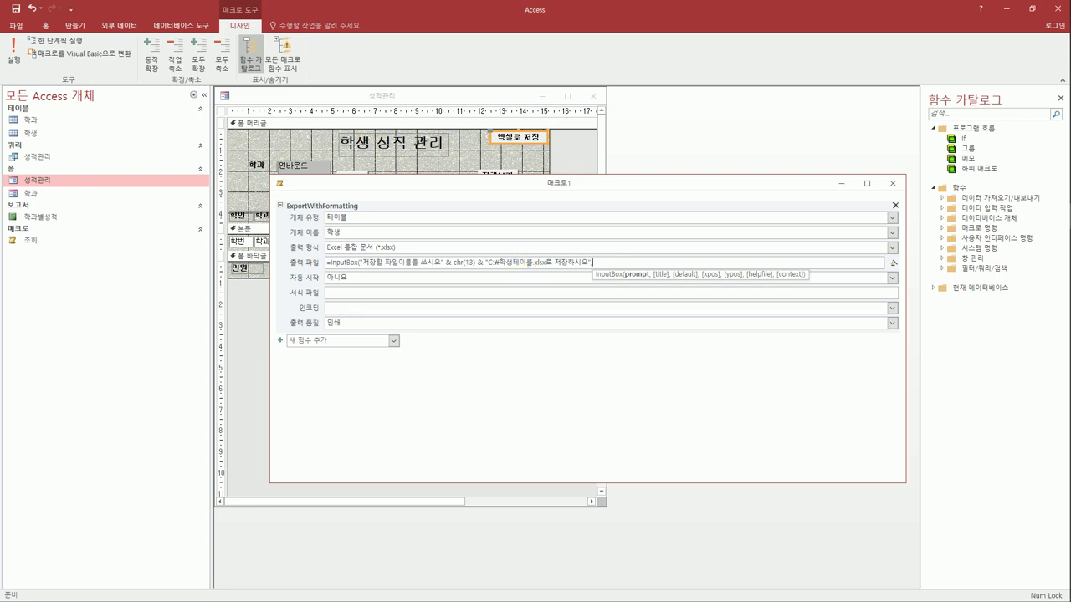
type(",\"")
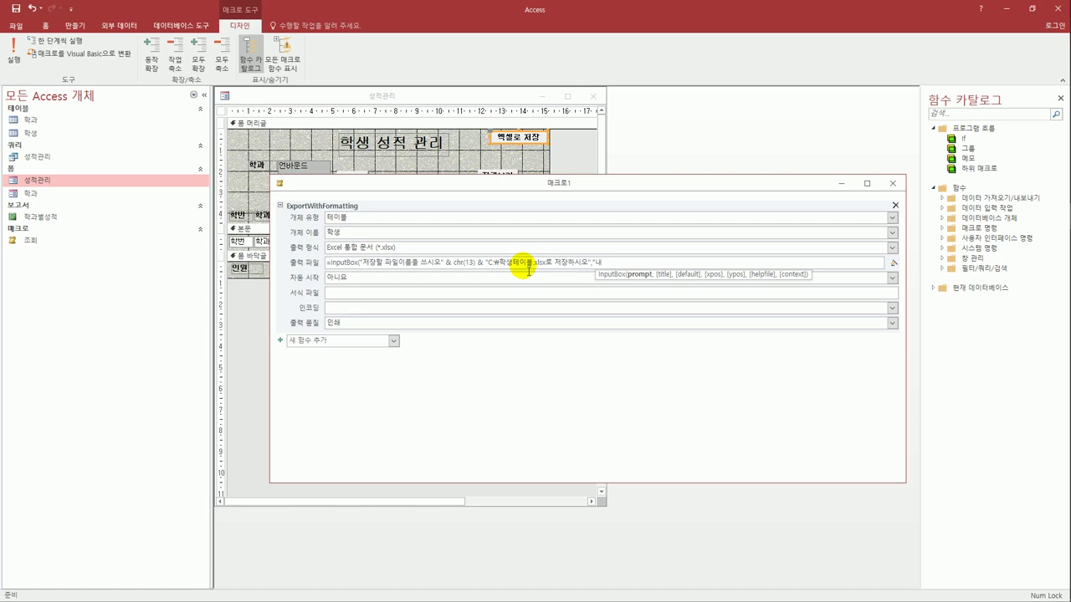
type("내")
key("BackSpace")
key("BackSpace")
type("내보기\"")
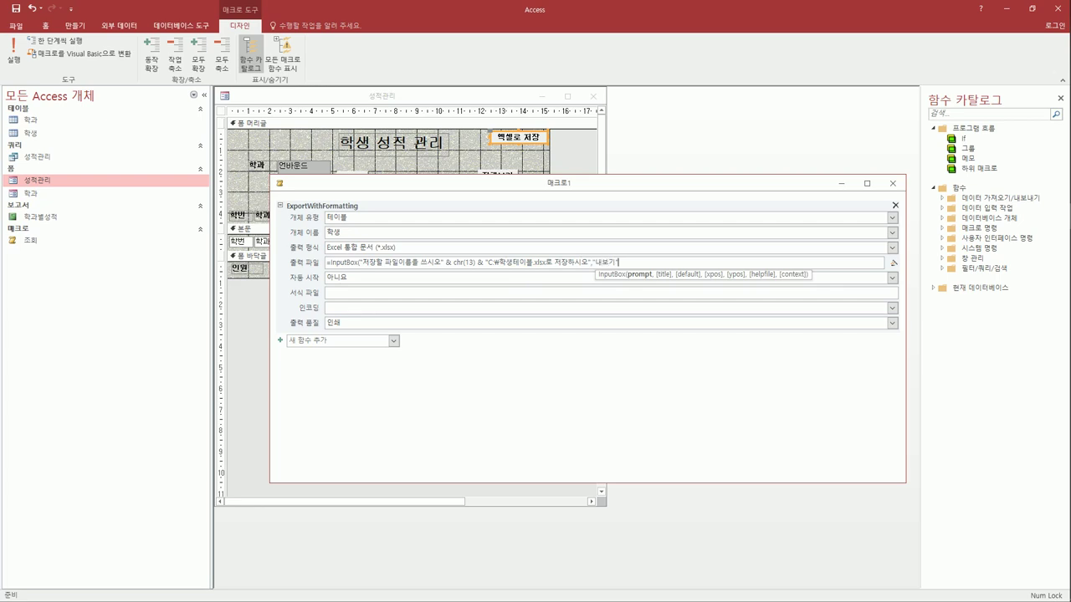
key("BackSpace")
key("BackSpace")
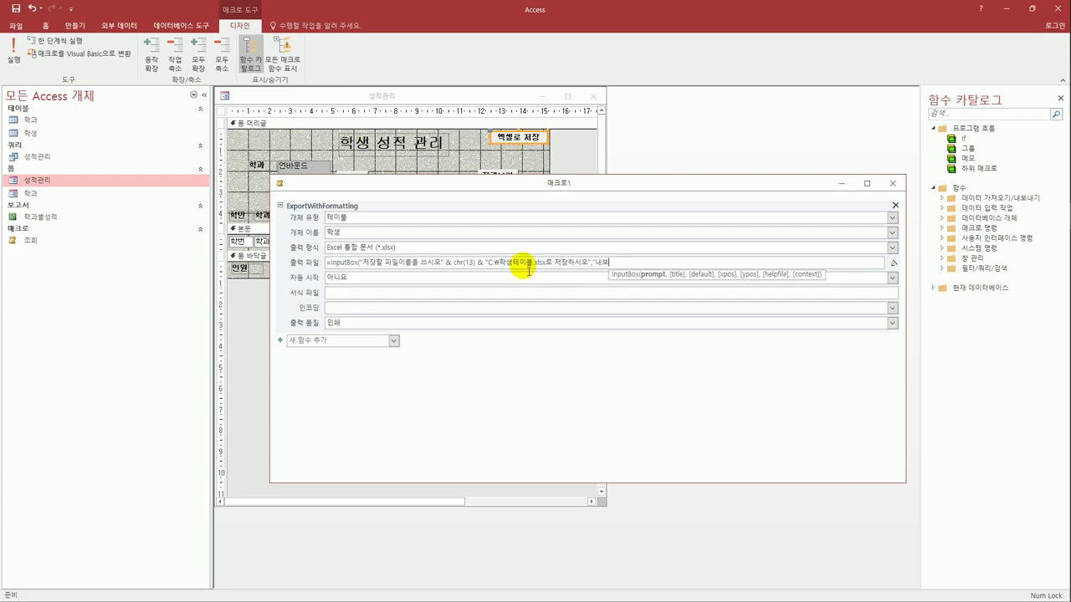
type("내기\"")
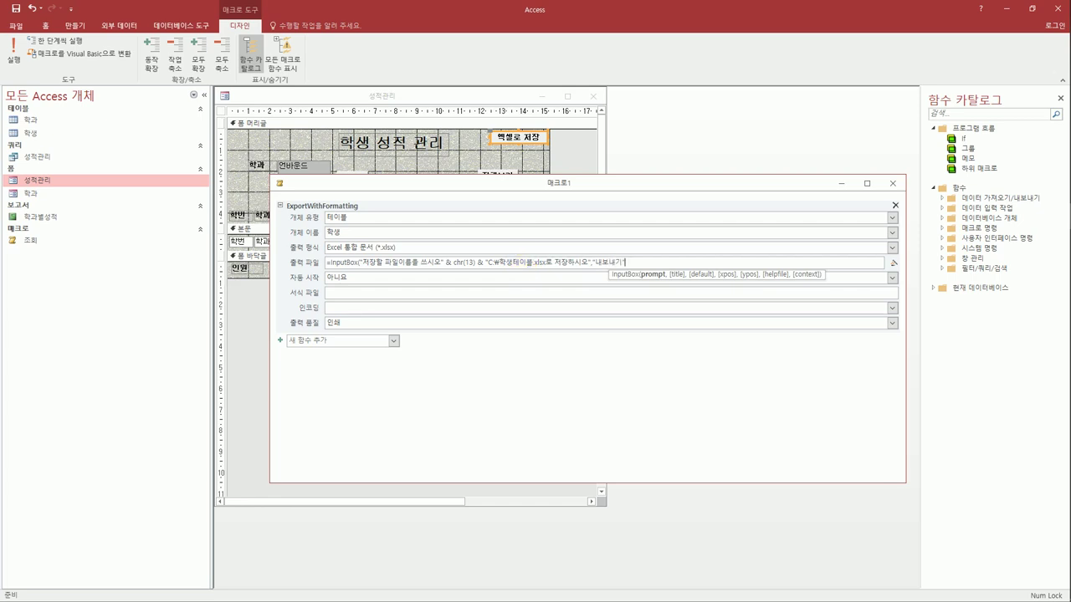
Add "C:\학생테이블.xlsx" as the InputBox default argument and close the output file expression's parenthesis
type(",")
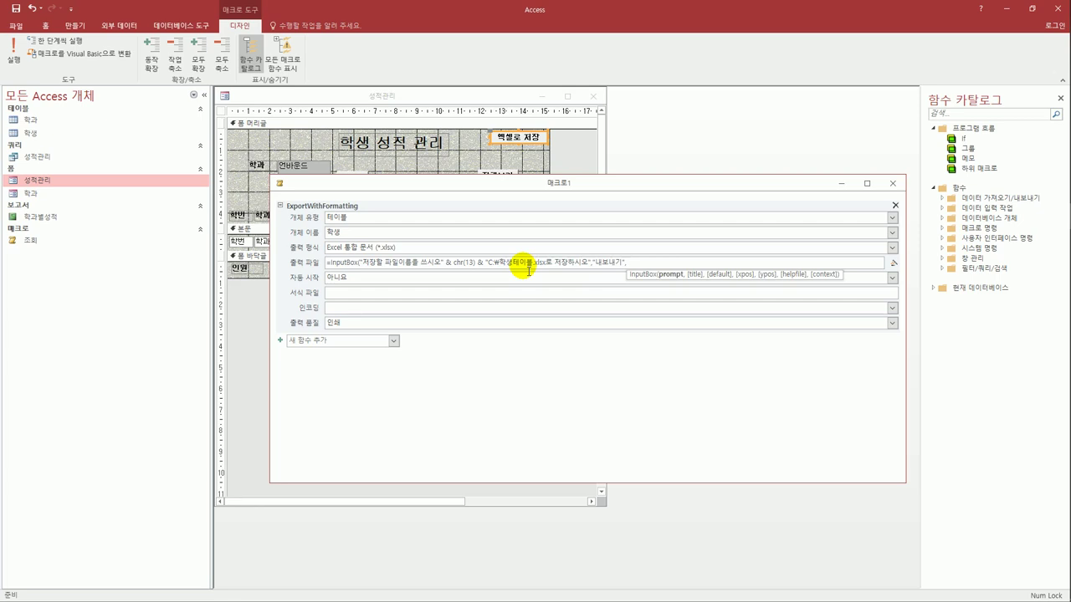
key("BackSpace")
type(") & ")
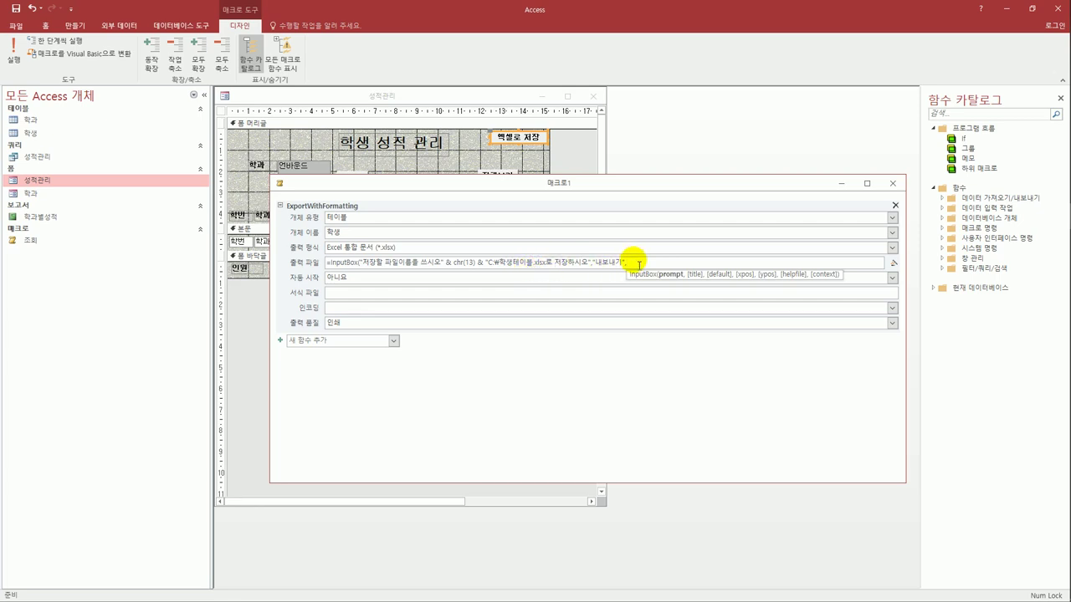
type("\"")
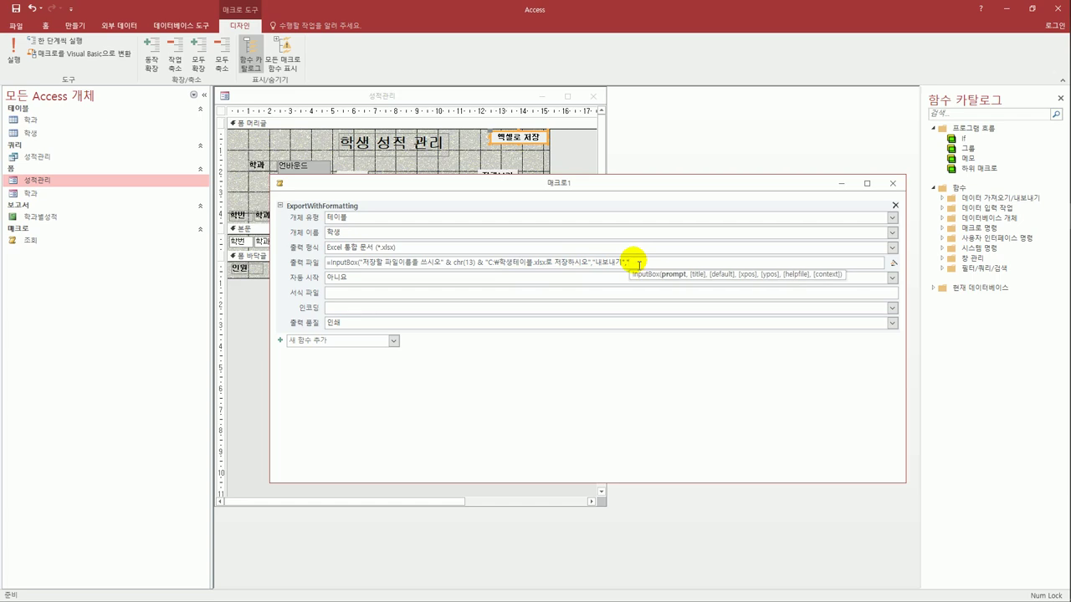
double_click(638, 266)
type("1")
type("C")
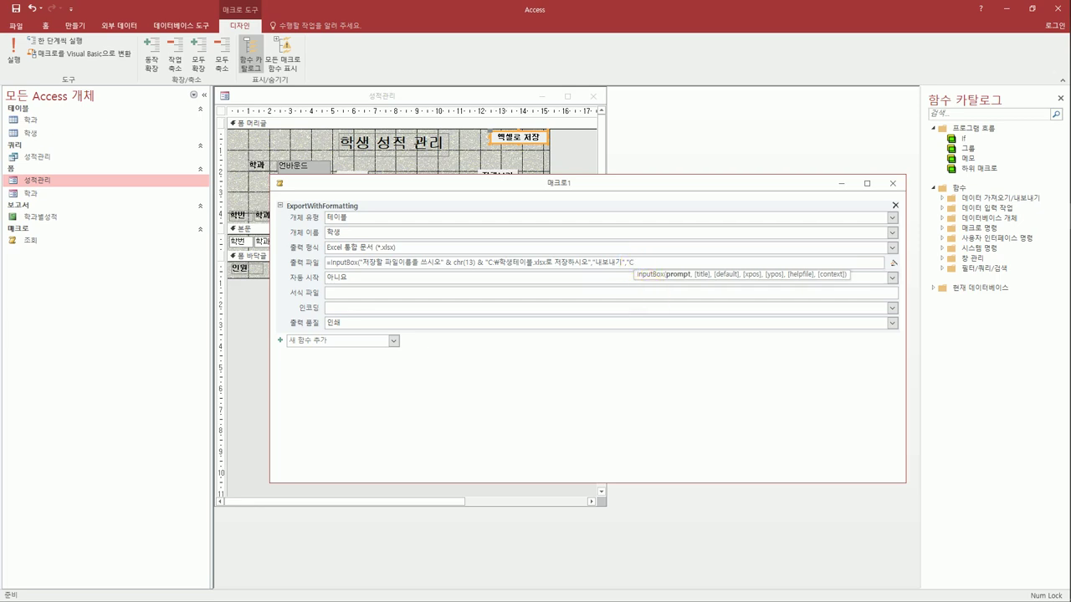
type(":\\ ")
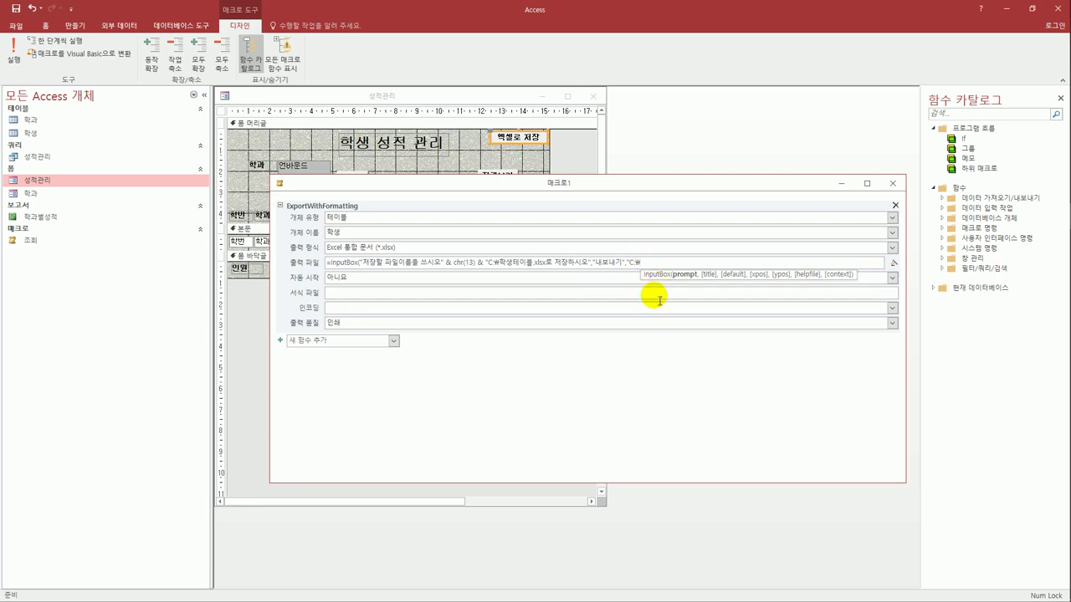
type("학생테이블.xl")
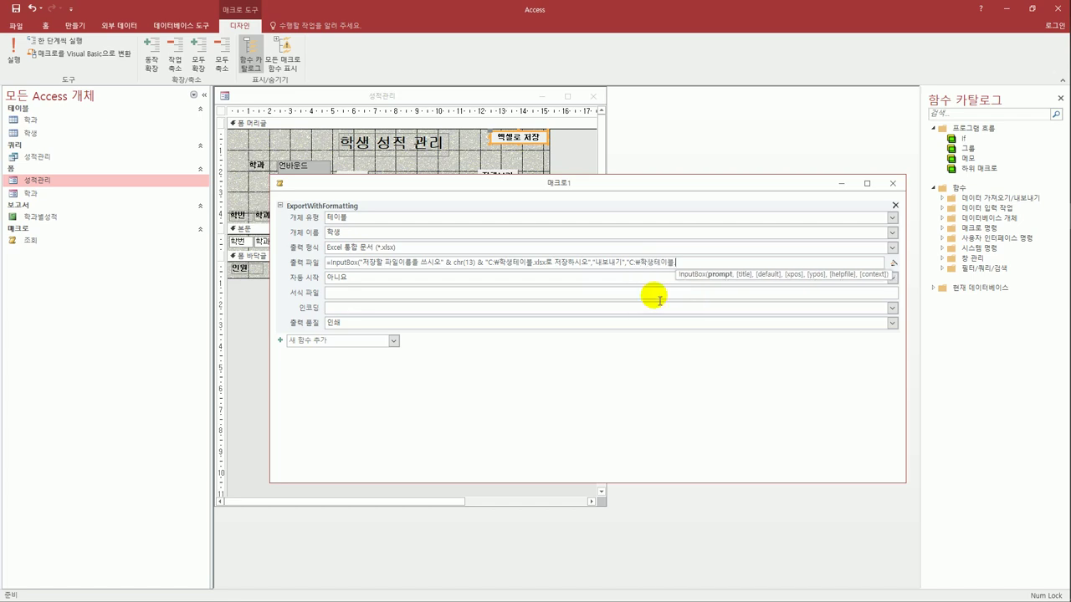
type("sx")
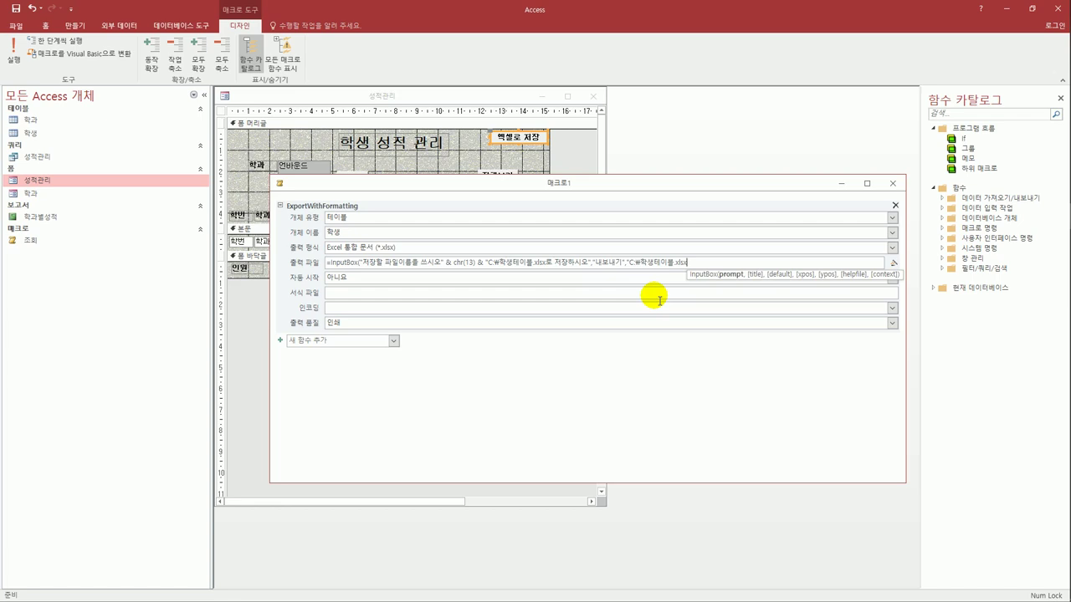
type("\")")
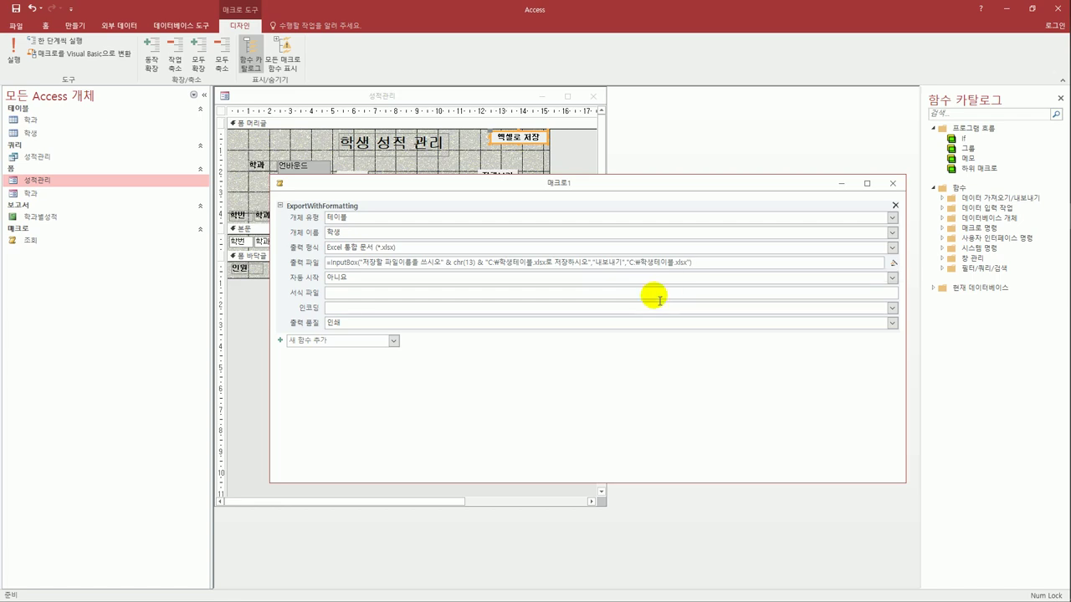
left_click(661, 299)
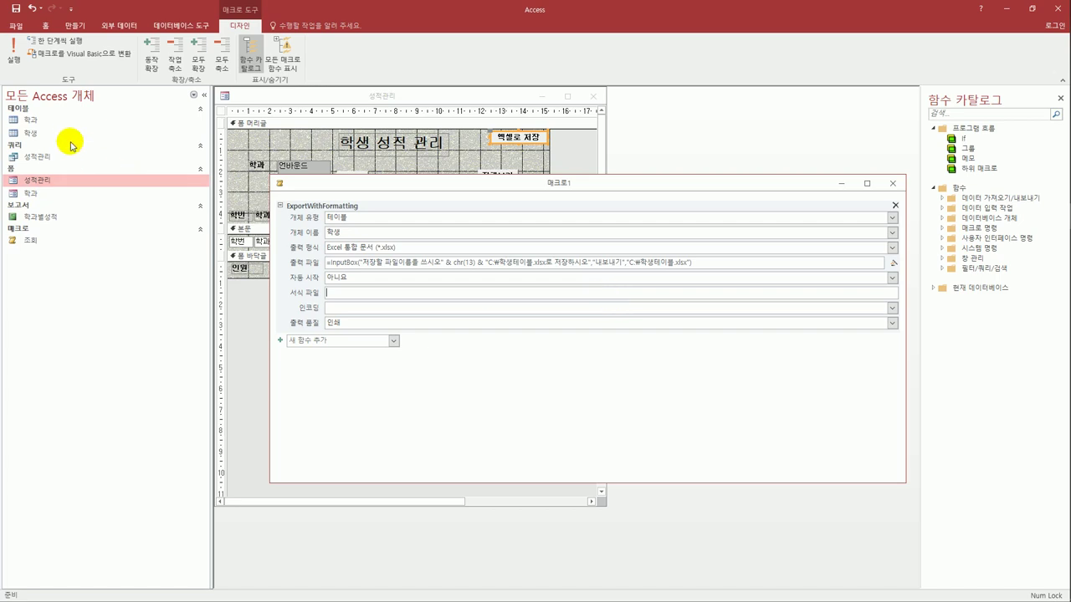
Save the export macro under the name 저장 and close it
left_click(15, 10)
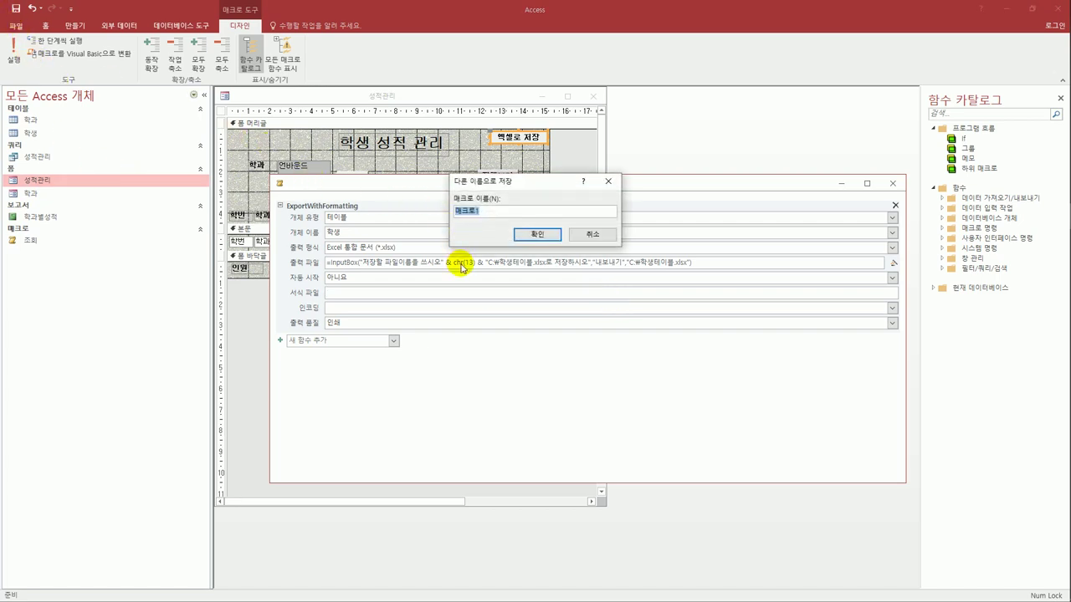
type("엑셀로 저")
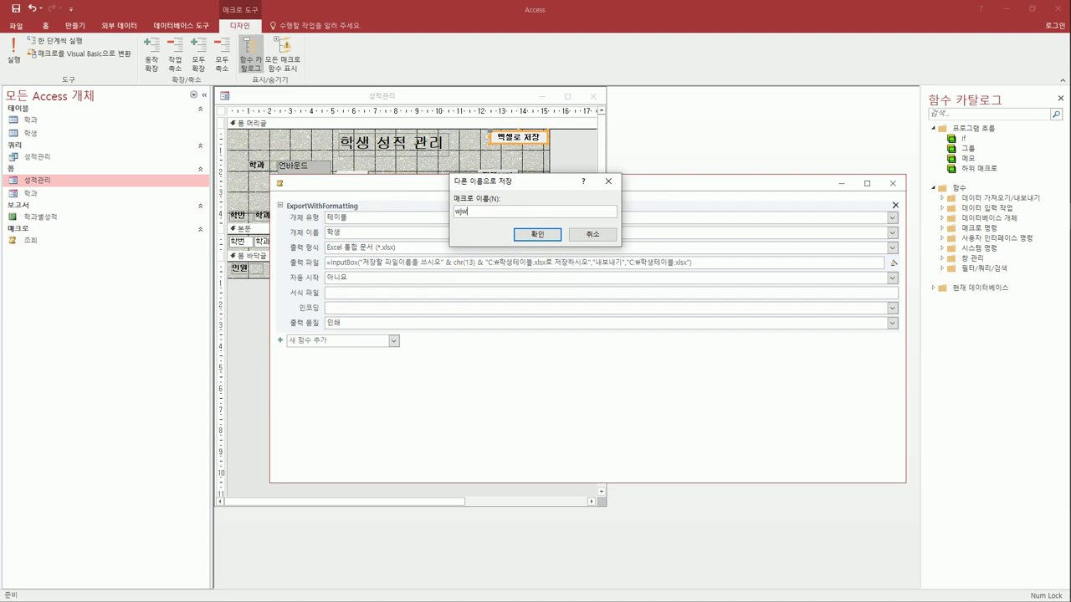
type("장")
left_click(553, 239)
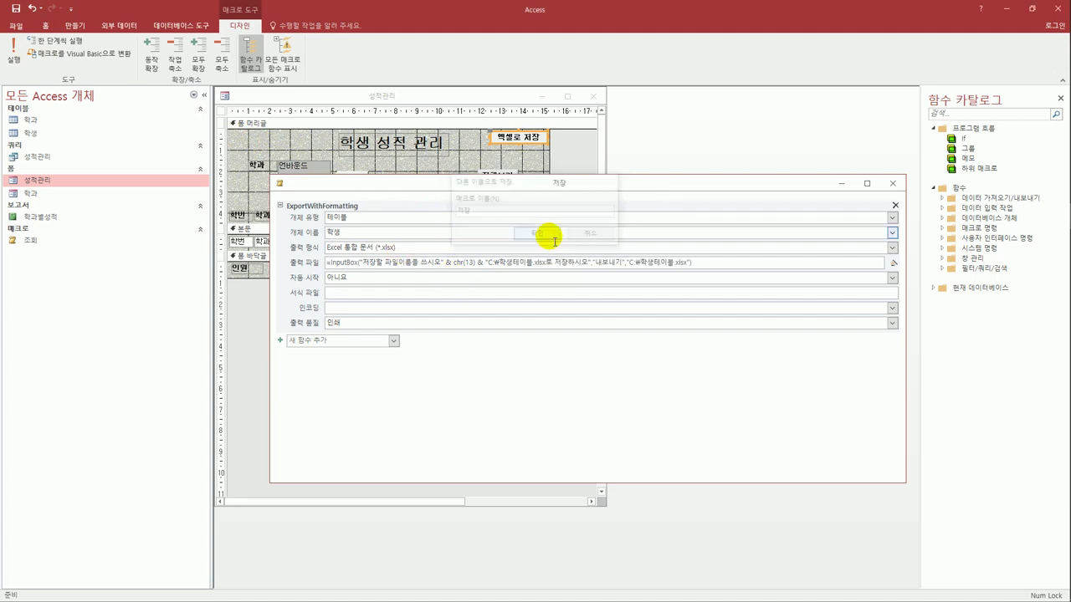
left_click(890, 182)
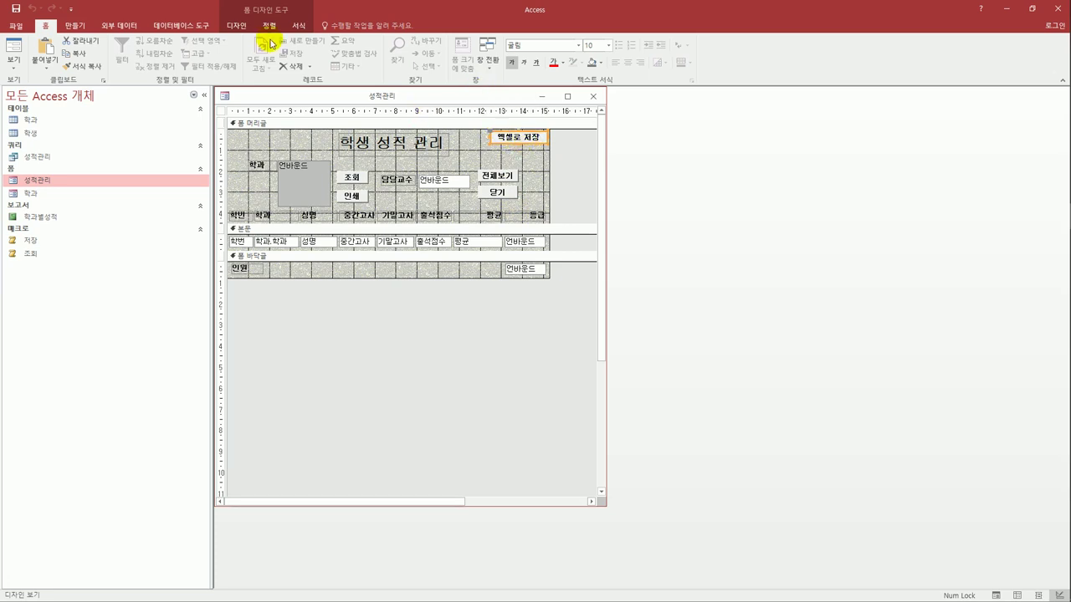
Assign the 저장 macro to the On Click event of the 엑셀로 저장 button, and save and close the form
left_click(236, 26)
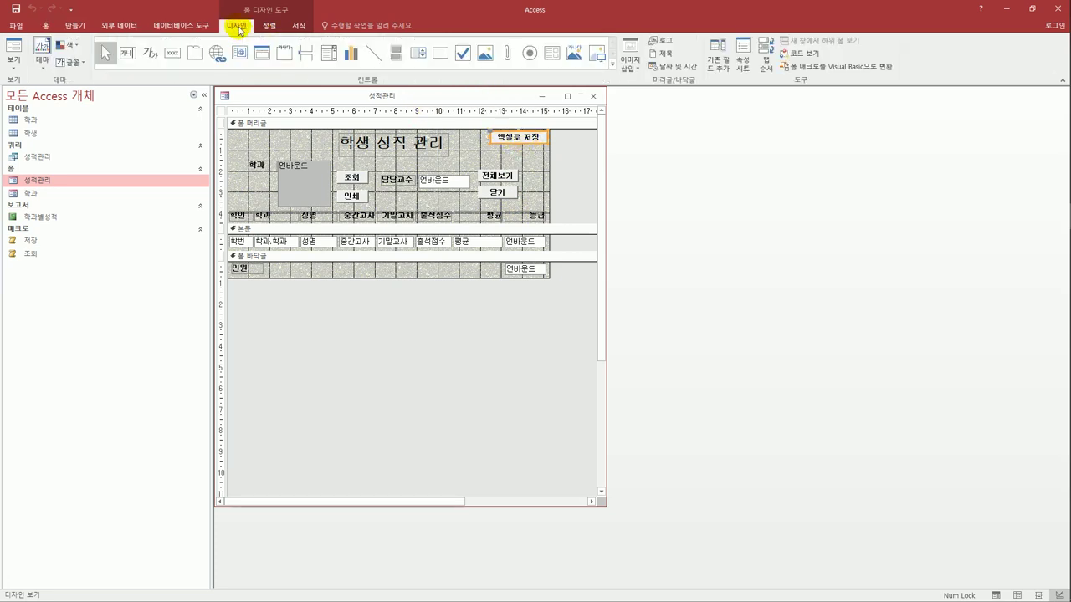
left_click(742, 62)
left_click_drag(736, 151, 660, 132)
left_click(679, 182)
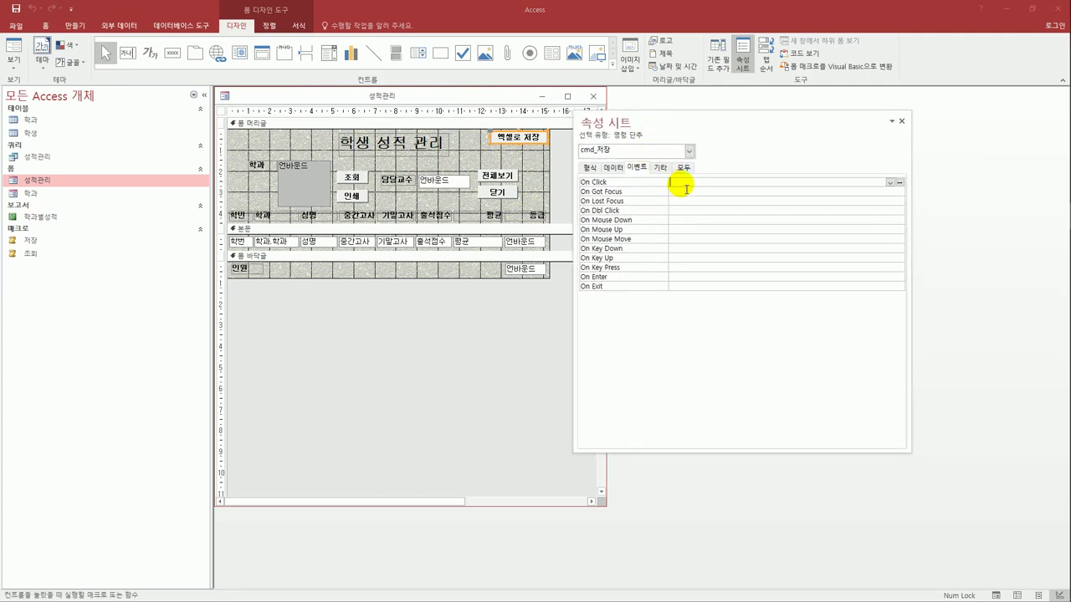
left_click(894, 183)
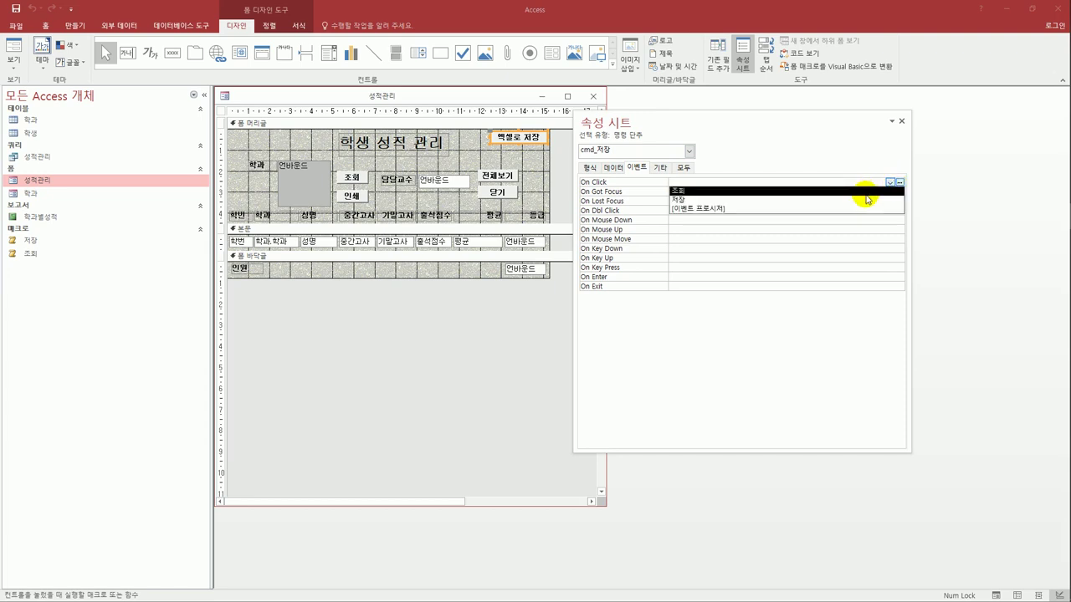
left_click(869, 202)
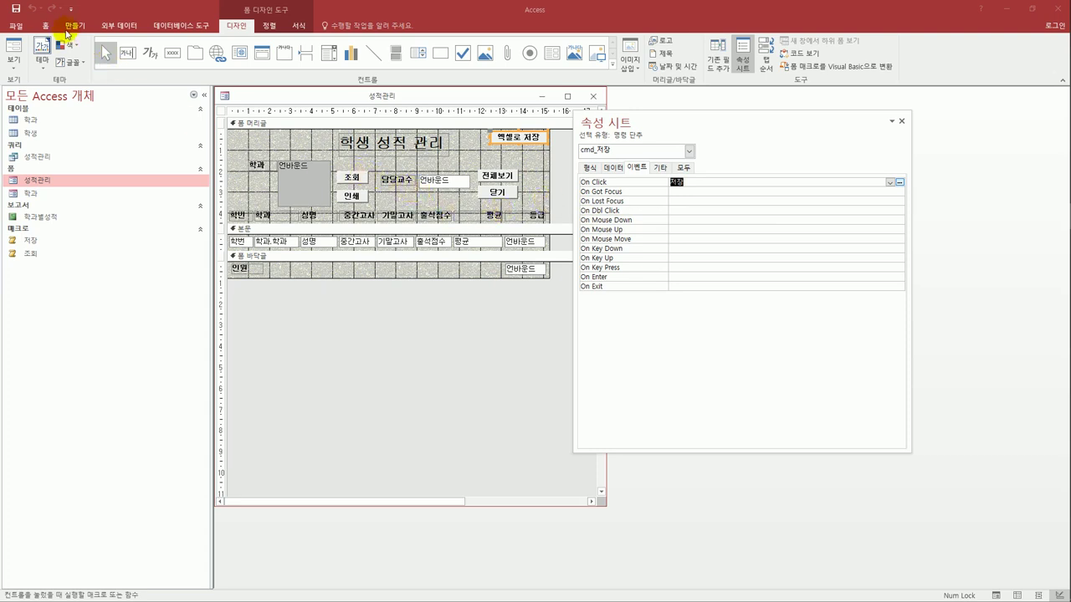
left_click(14, 12)
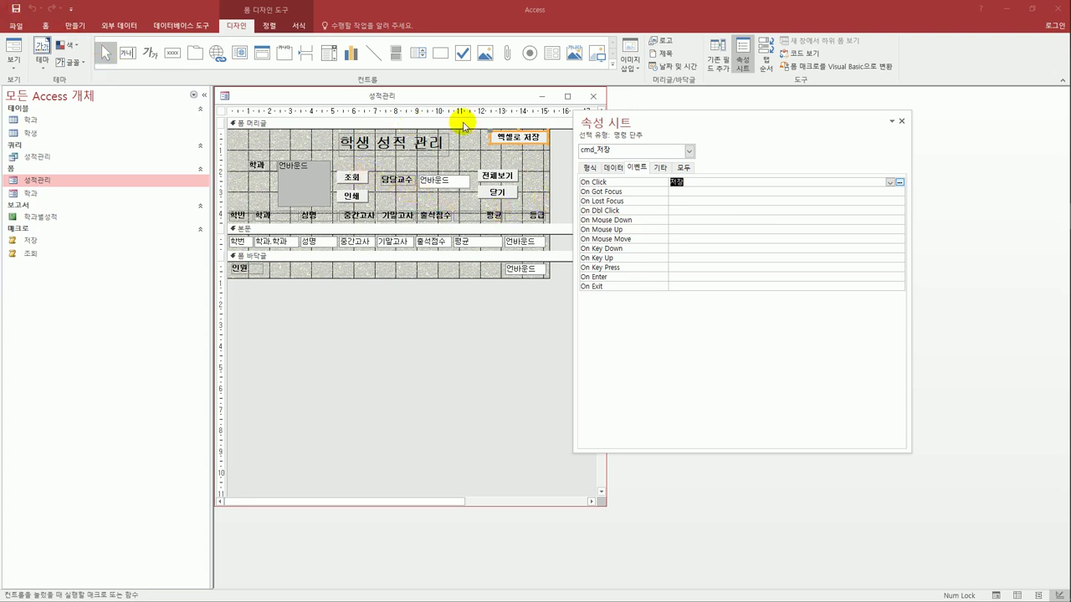
left_click(593, 96)
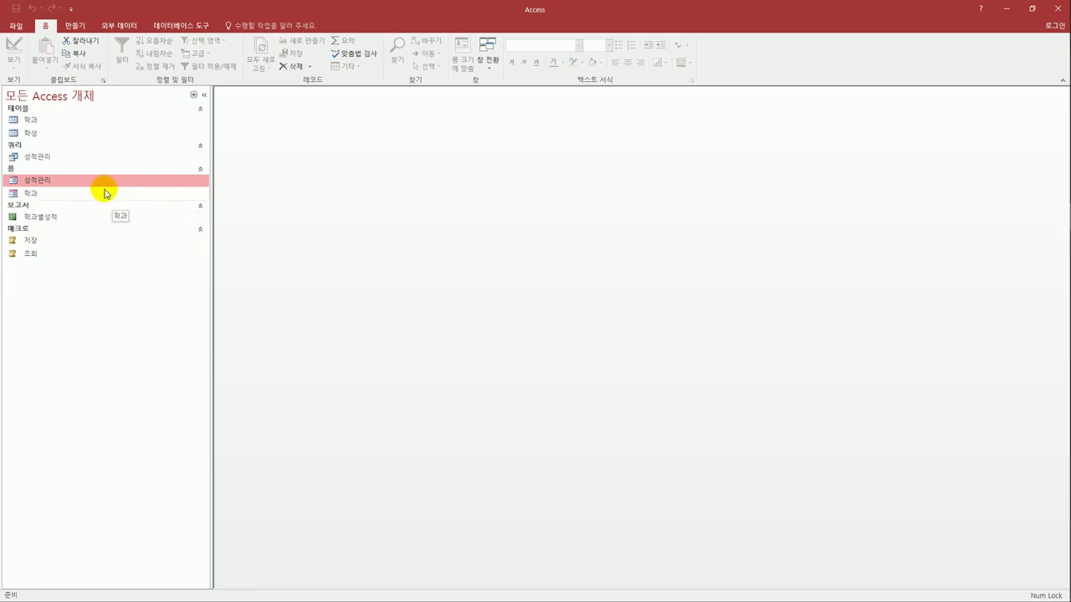
Open the 성적관리 form in design view and set its default view (기본 보기) to 연속 폼
right_click(76, 185)
left_click(133, 228)
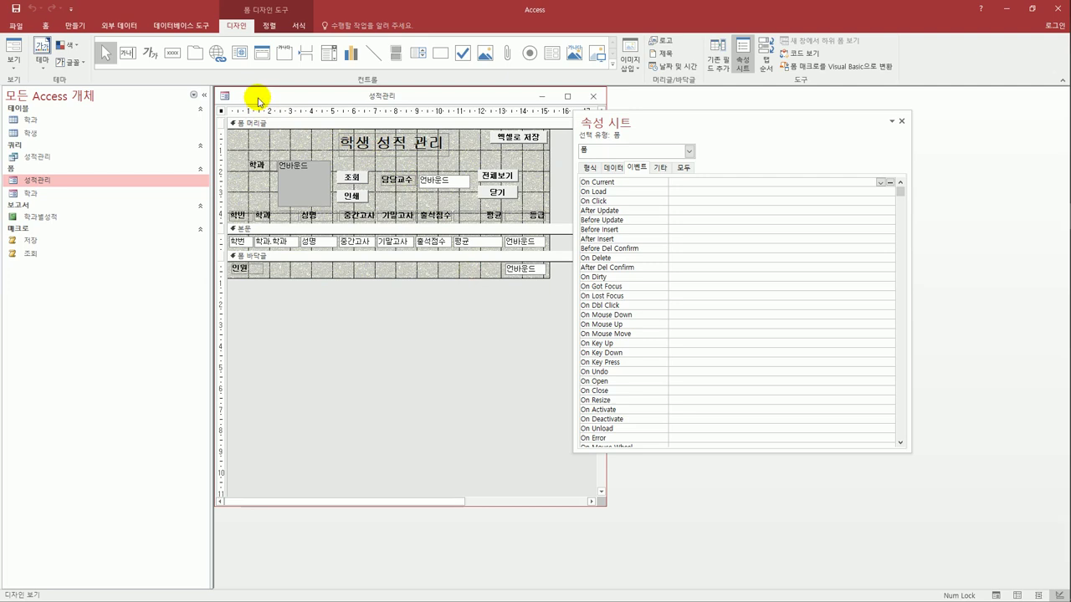
left_click(599, 170)
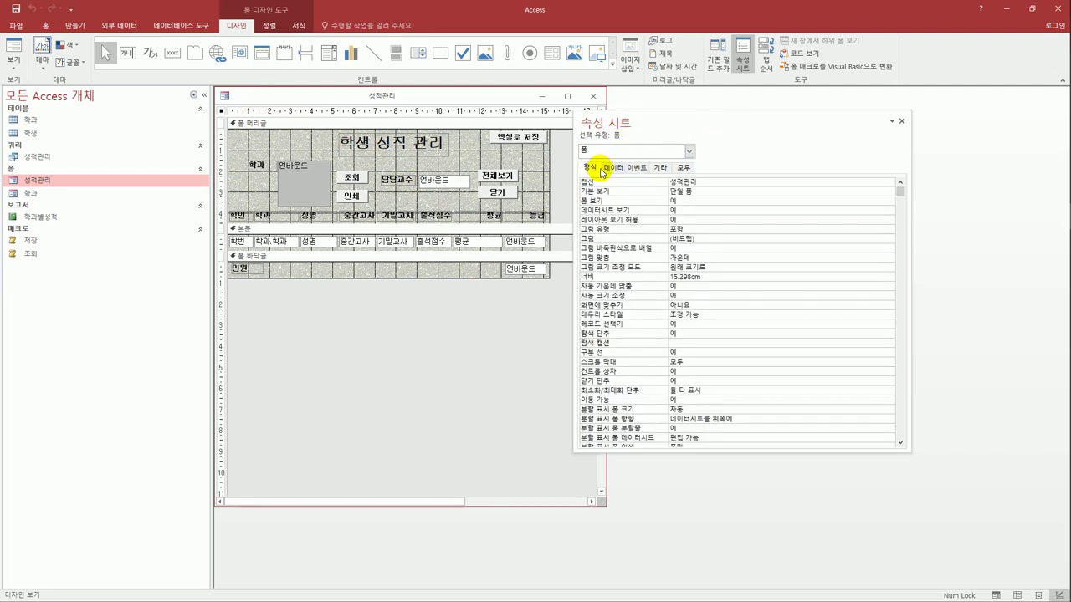
left_click(751, 192)
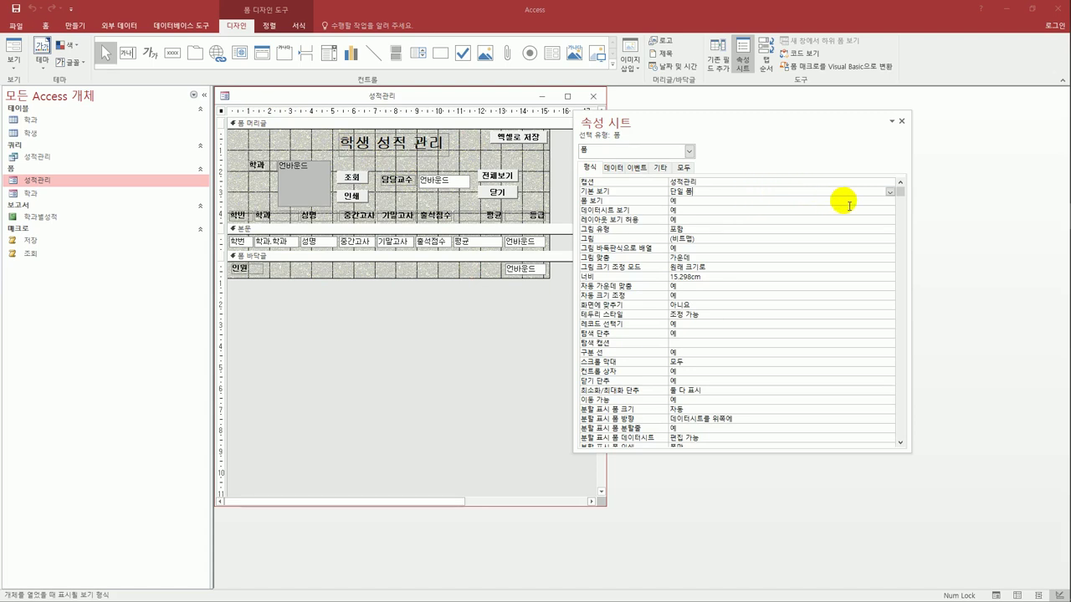
left_click(890, 193)
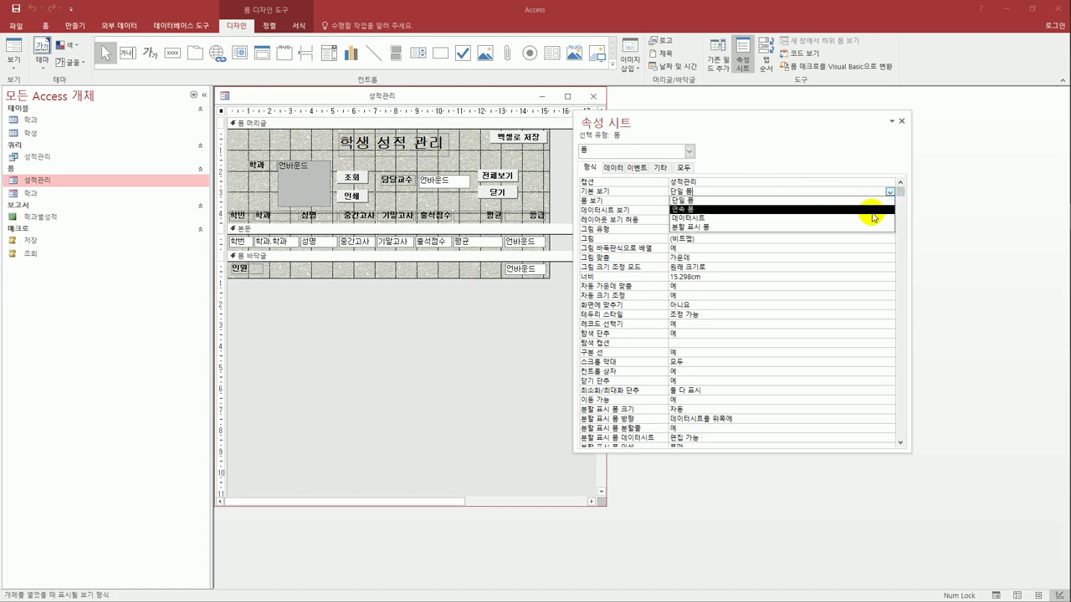
left_click(875, 209)
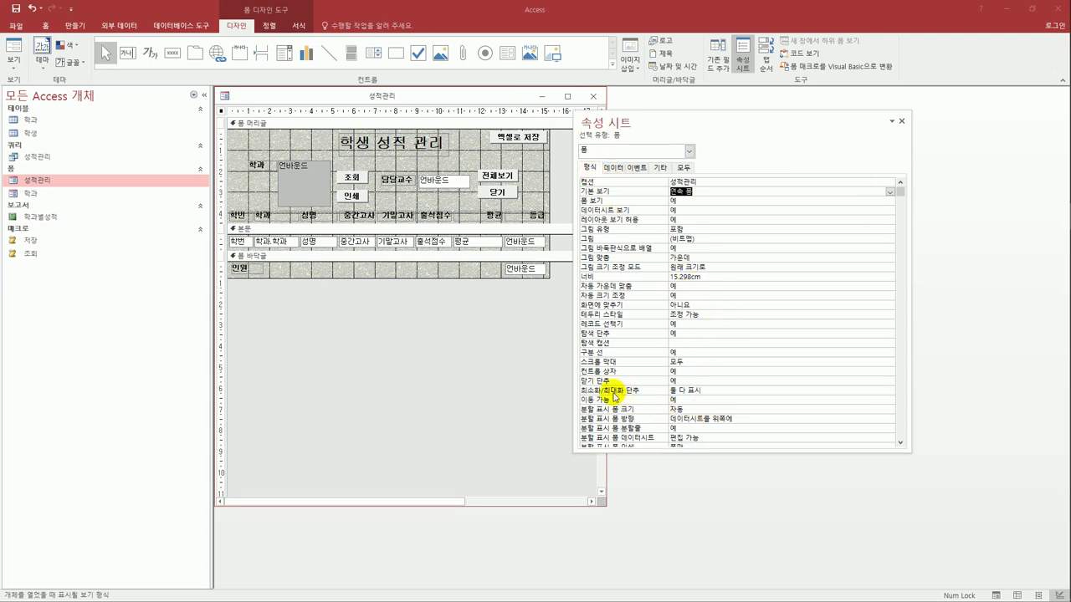
Set the form's minimize/maximize buttons property (최소화/최대화 단추) to 표시 안 함
left_click(708, 393)
left_click(890, 392)
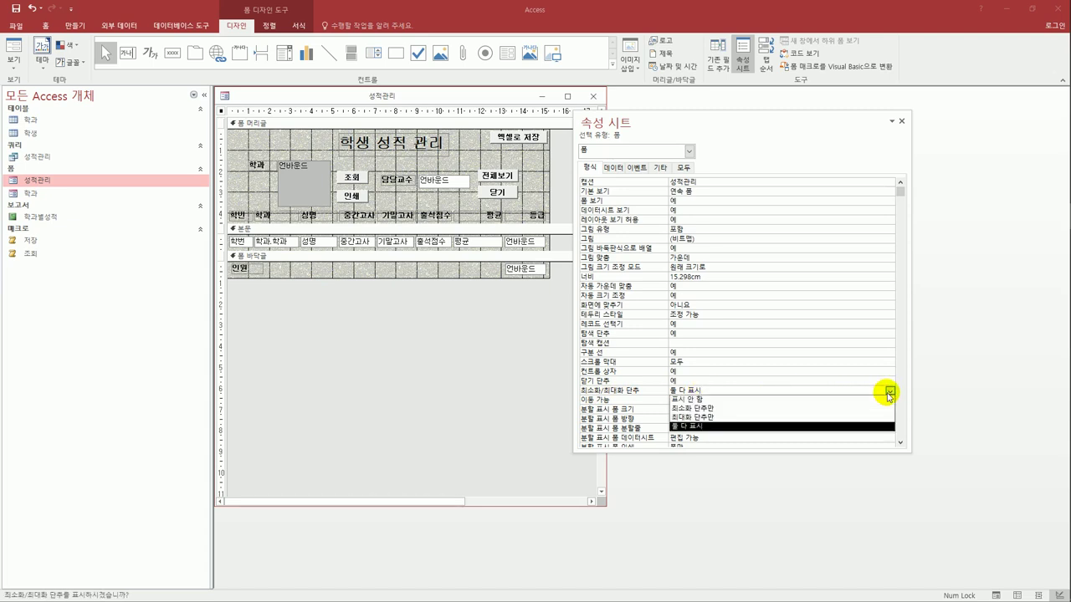
left_click(827, 400)
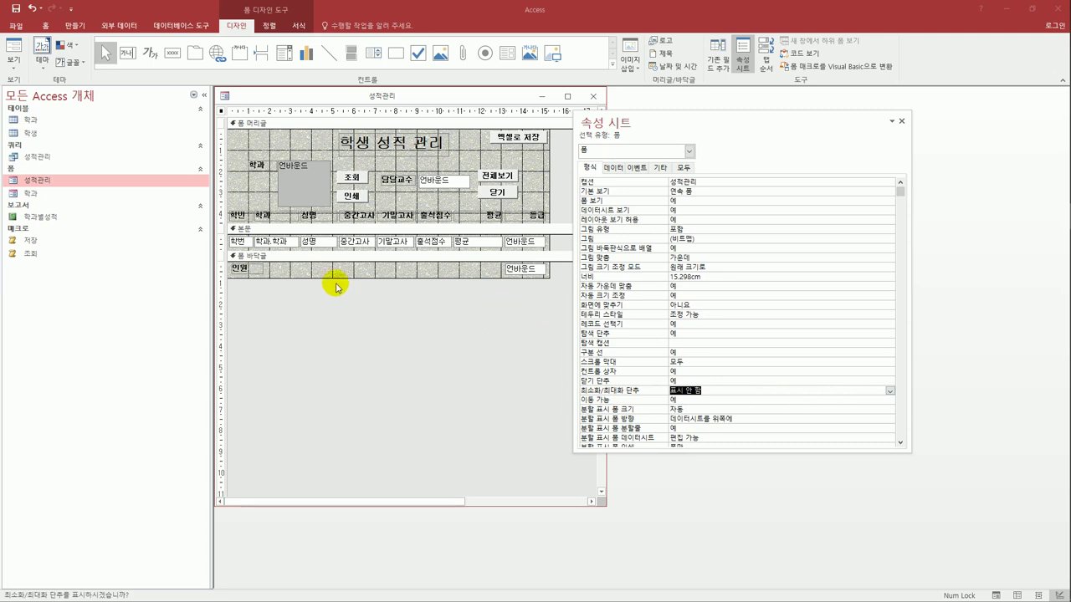
Start the control source of the txt_등급 text box in the detail section as =iif([평균]>=80,"A",
left_click(532, 242)
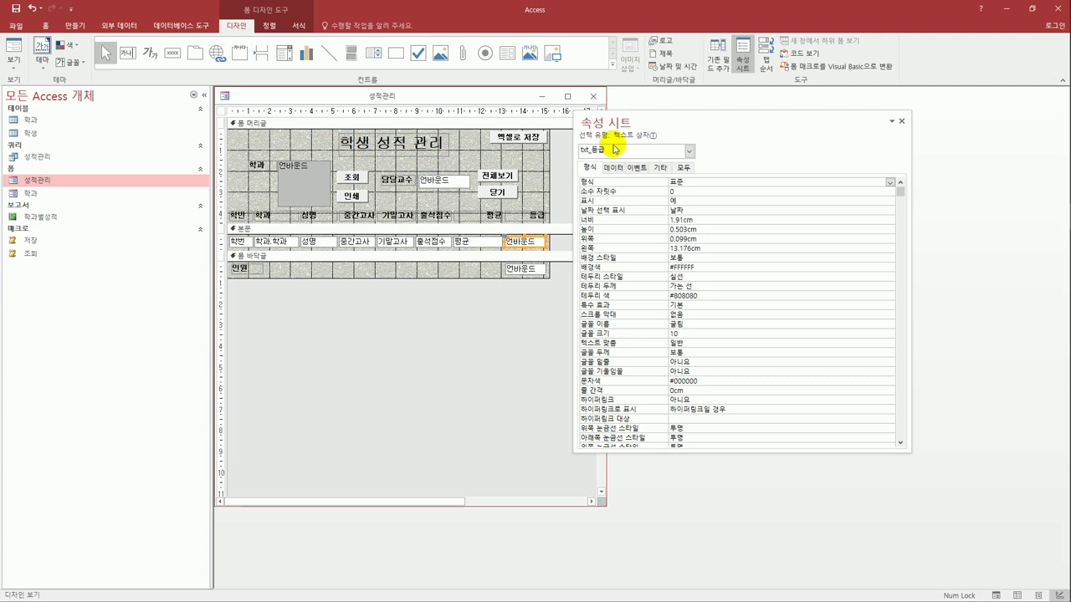
left_click(617, 168)
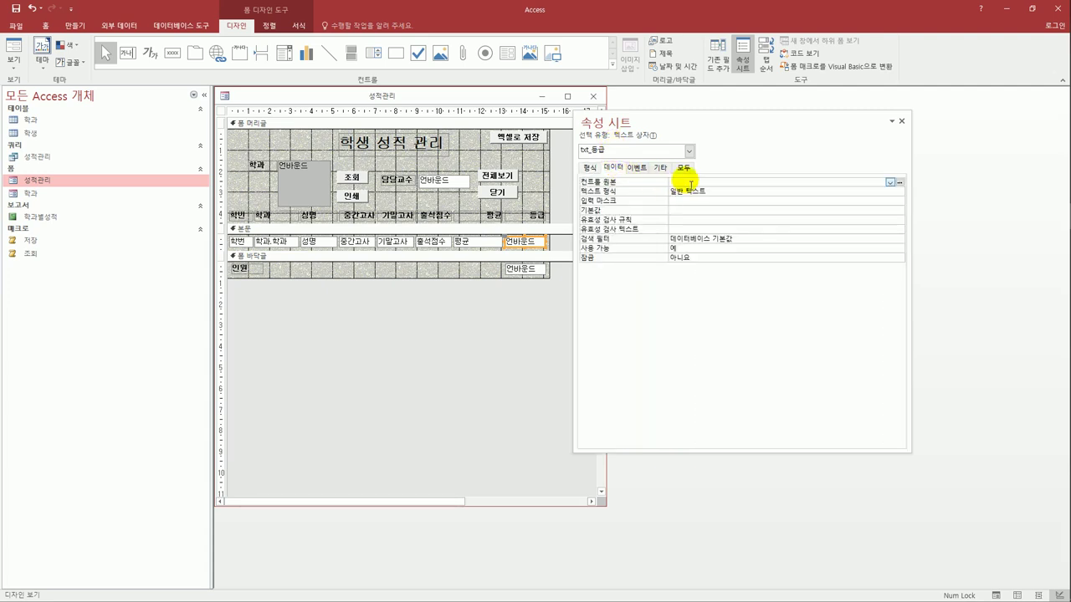
left_click(696, 183)
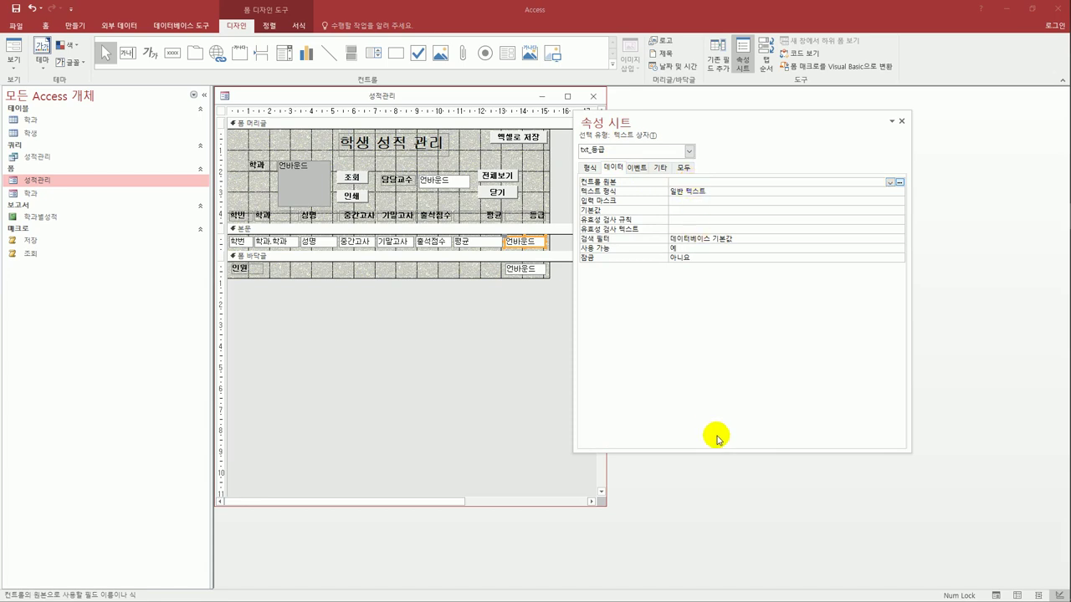
type("=iif")
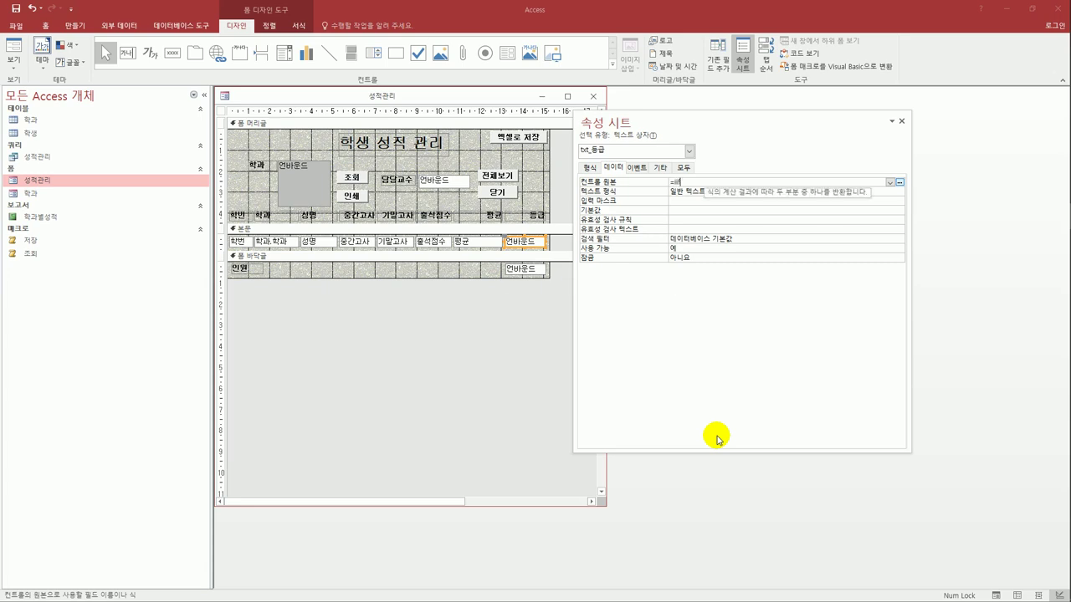
type("([평")
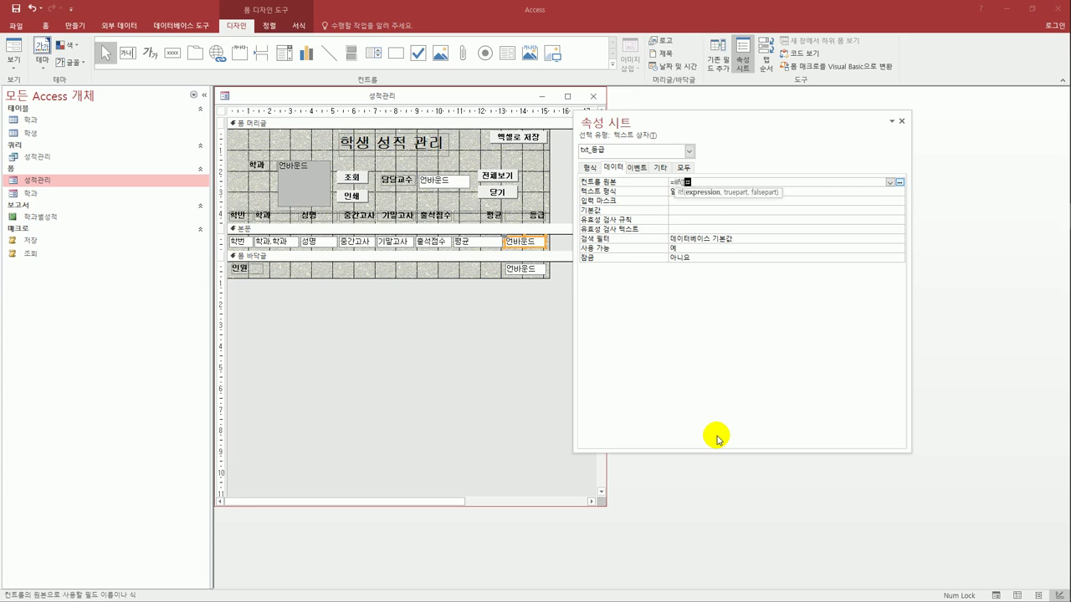
type("균]>=80,\"A\", ")
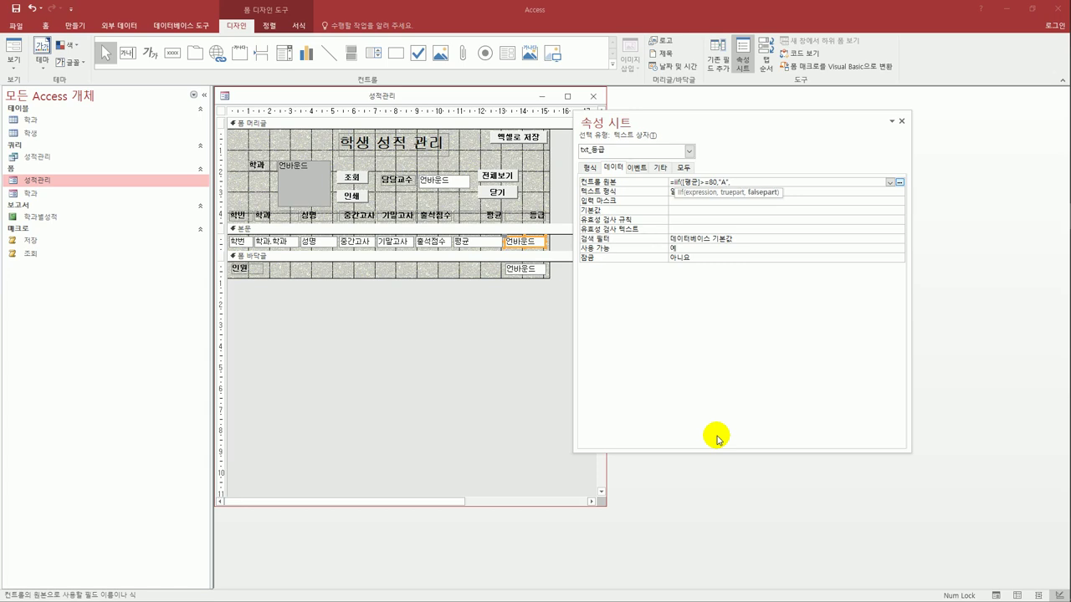
Continue the txt_등급 control source with a nested condition, iif([평균]<70,"C","B"
type("iif([평")
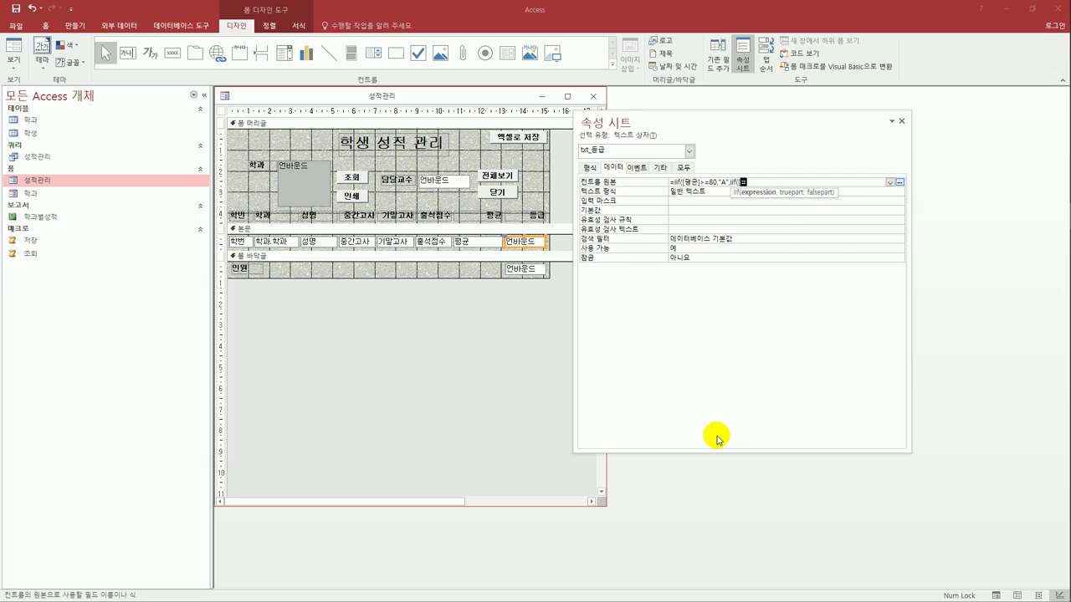
type("균]>=")
key("BackSpace")
type("<70,\"C\",\"")
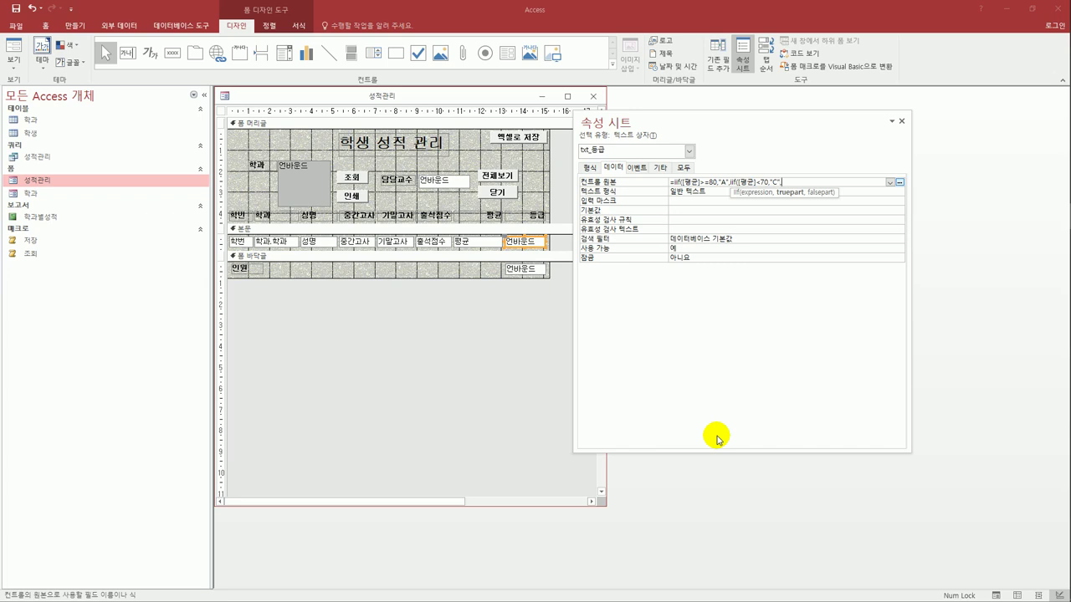
type("B\"")
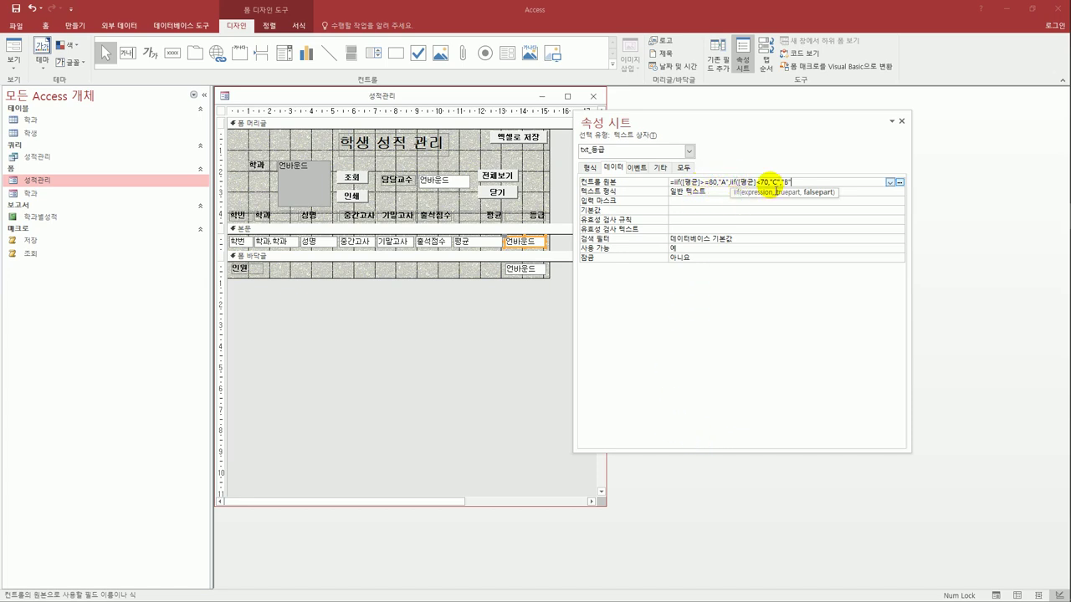
Change the nested condition in the txt_등급 expression to [평균]>=70 and its true result to "B"
left_click(758, 182)
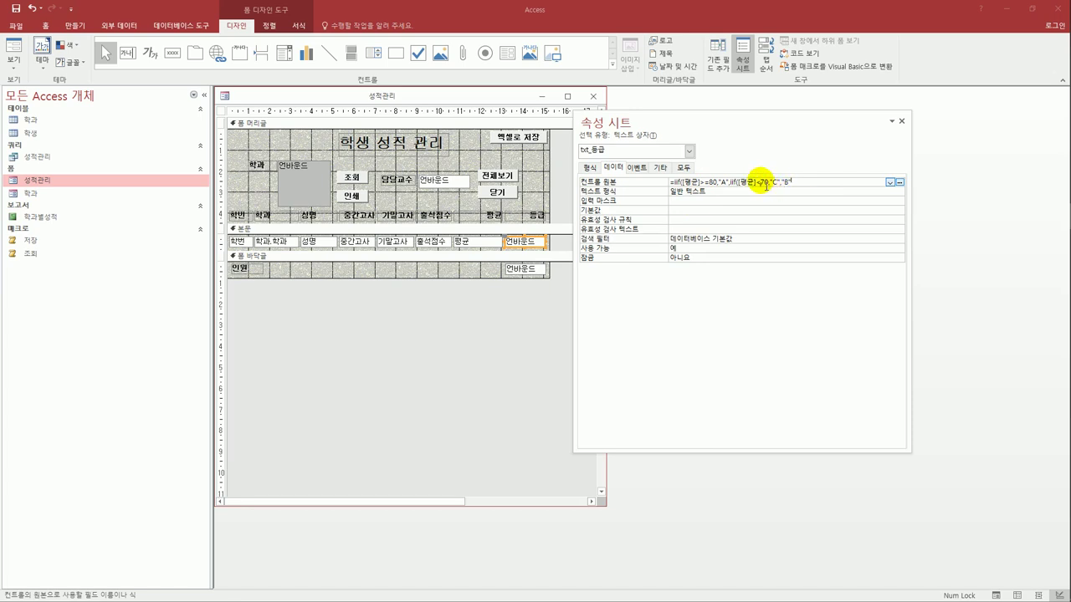
key("BackSpace")
type(">")
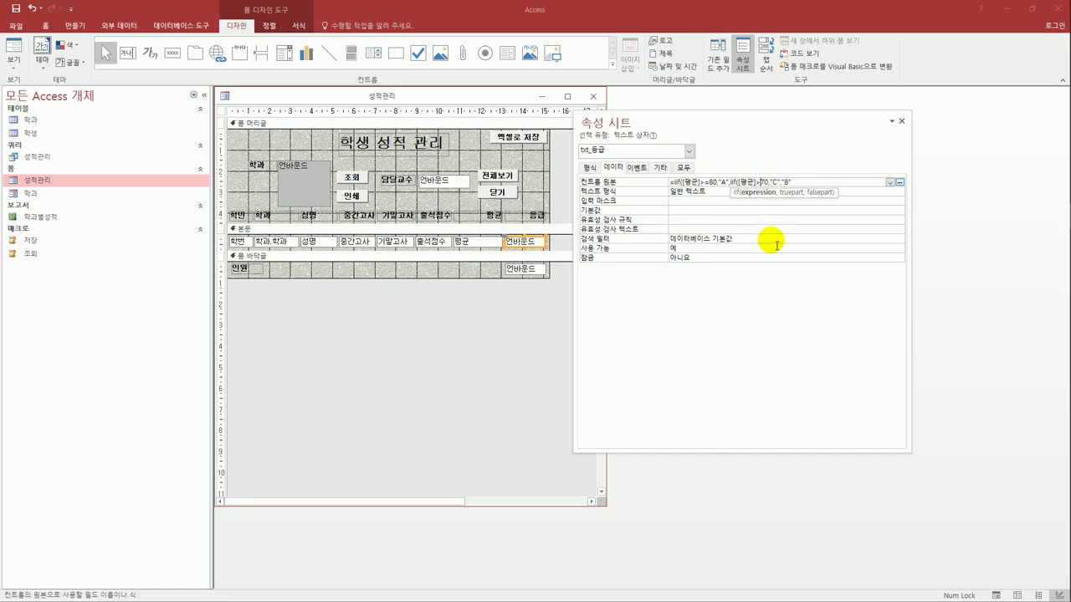
type("=")
key("Right")
key("Right")
key("Right")
key("Right")
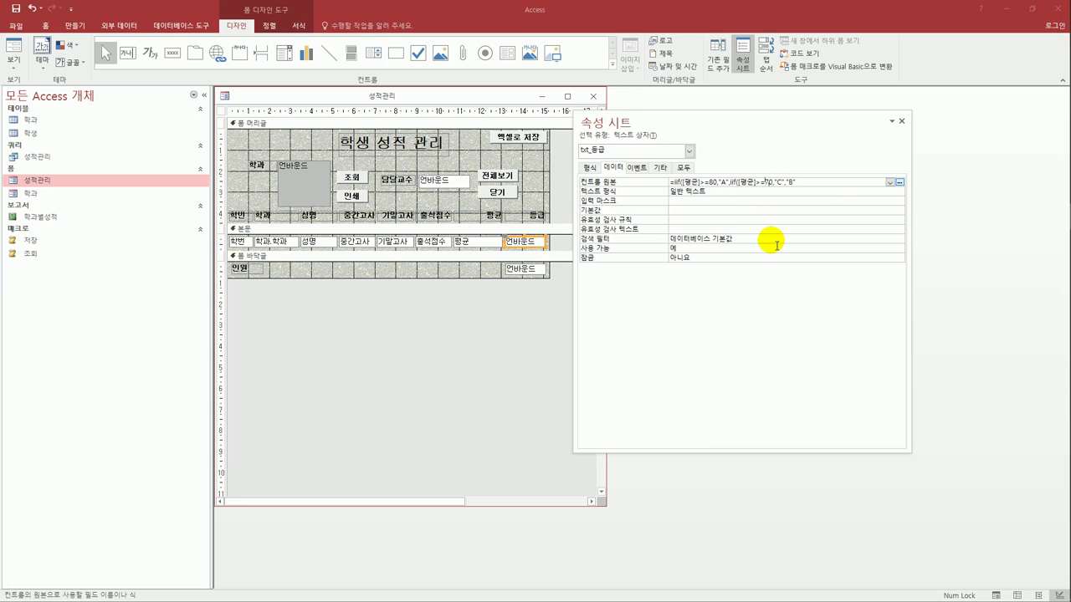
key("Delete")
type("B")
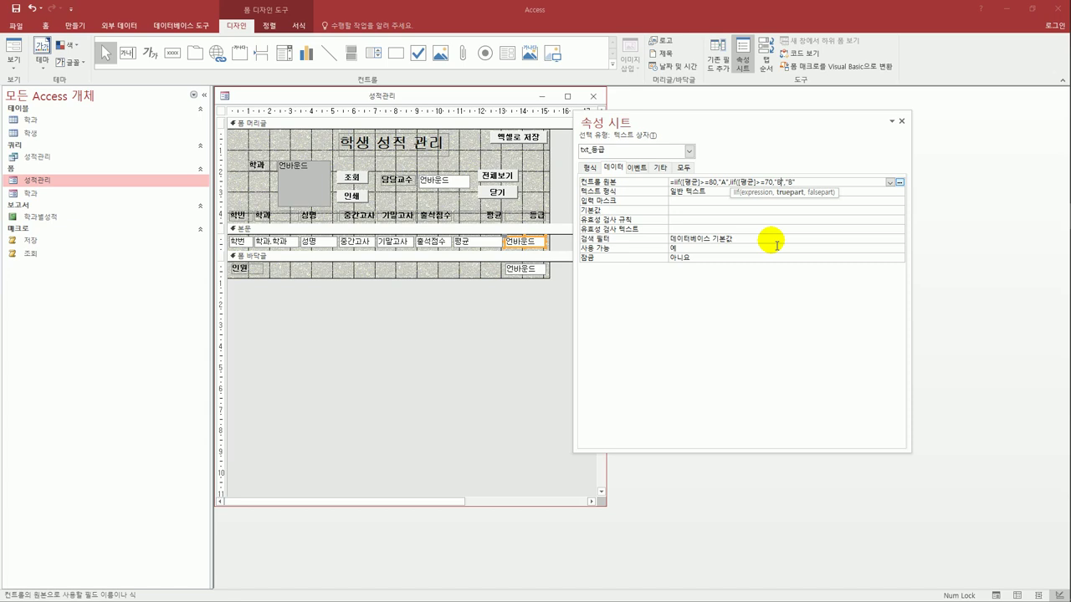
Set the nested iif's false result to "C" and close both functions, completing =iif([평균]>=80,"A",iif([평균]>=70,"B","C"))
key("Right")
key("Right")
key("Right")
type("C")
key("BackSpace")
key("Delete")
type("C))")
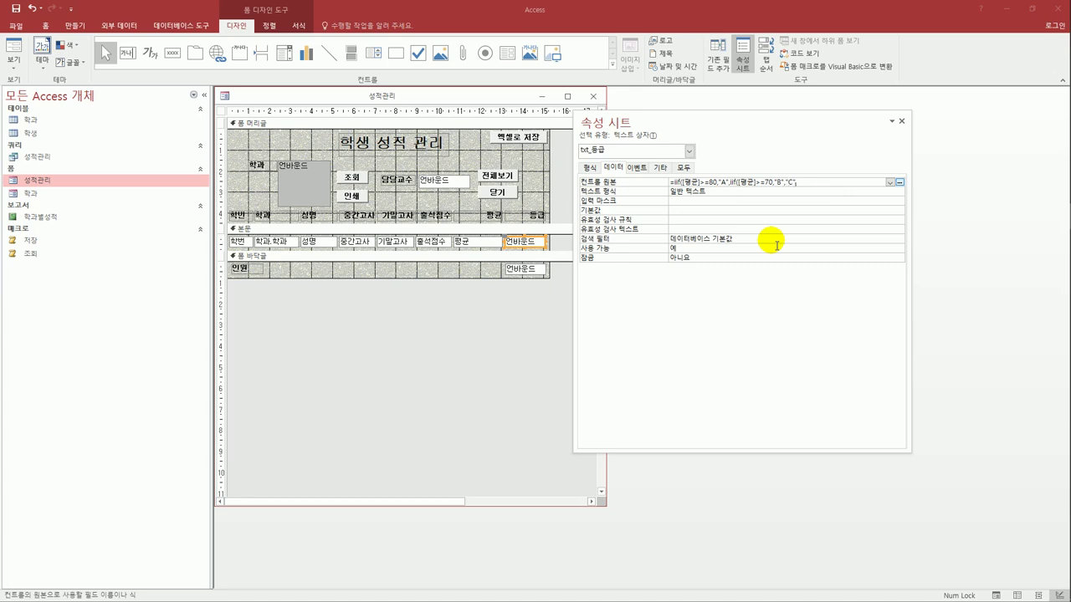
type(")")
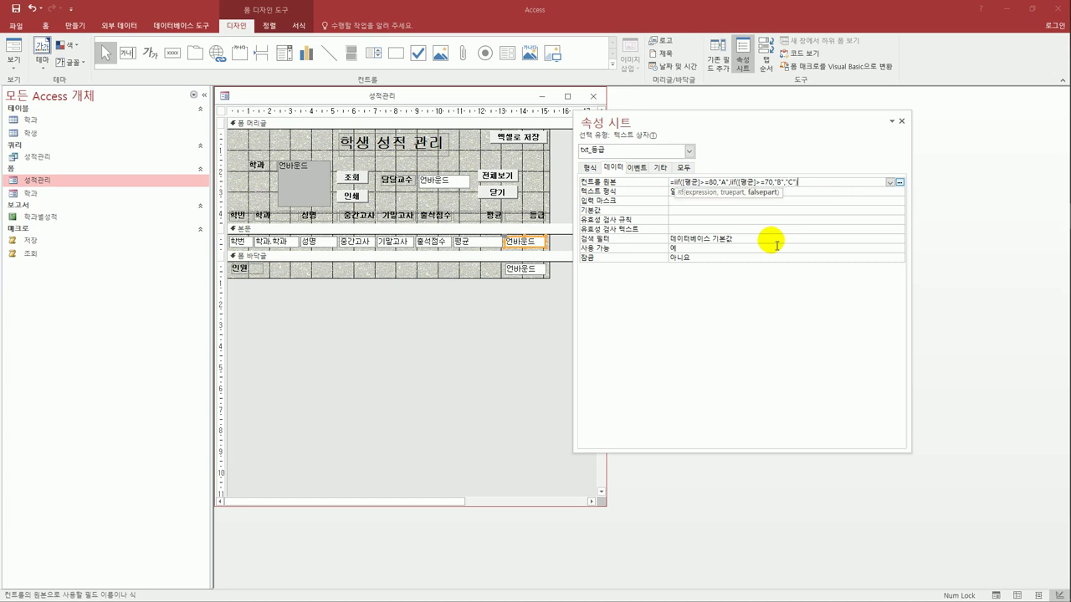
type(")")
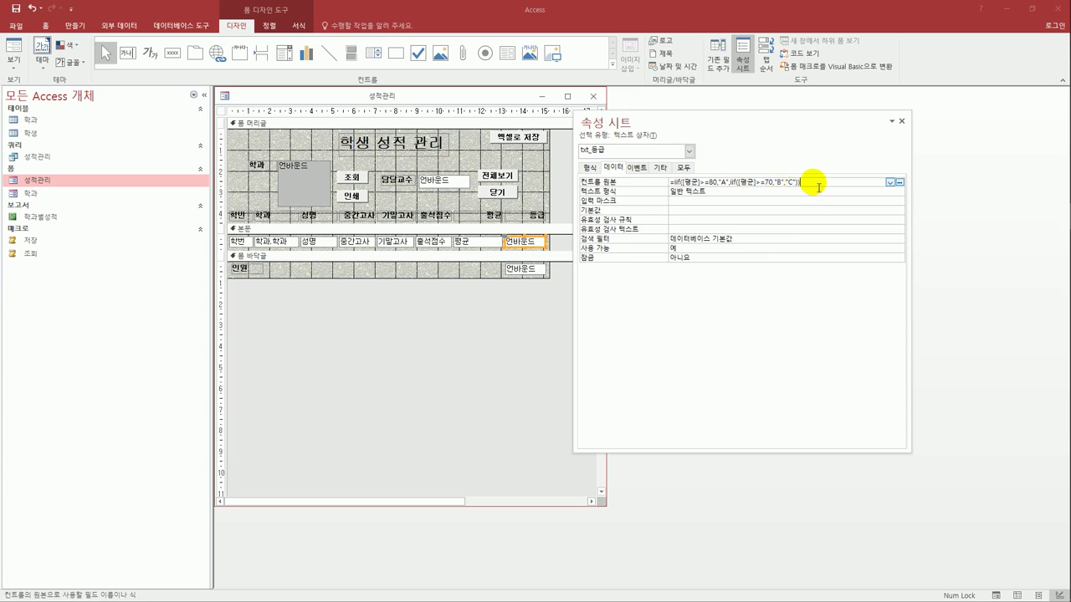
left_click(793, 211)
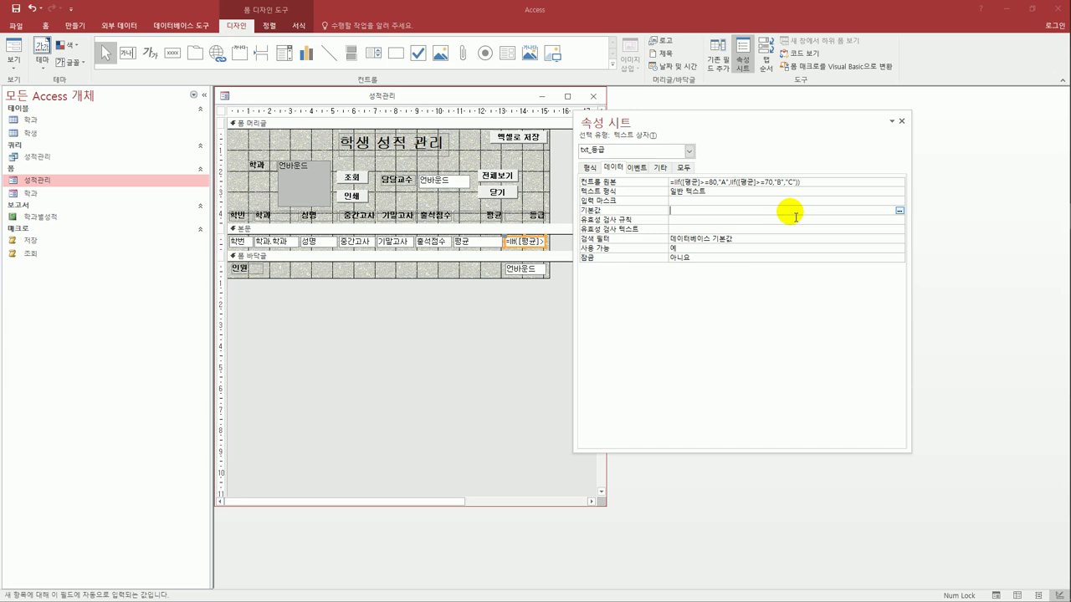
Set the control source of the txt_인원 text box in the form footer to =format(count(*), "총원 #명")
left_click(529, 272)
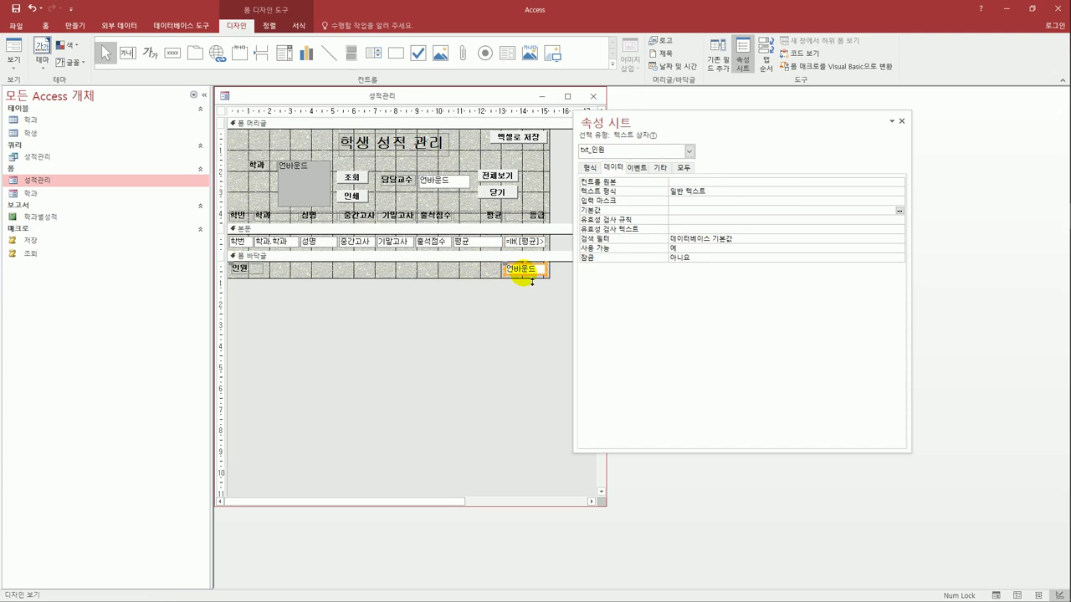
left_click(674, 182)
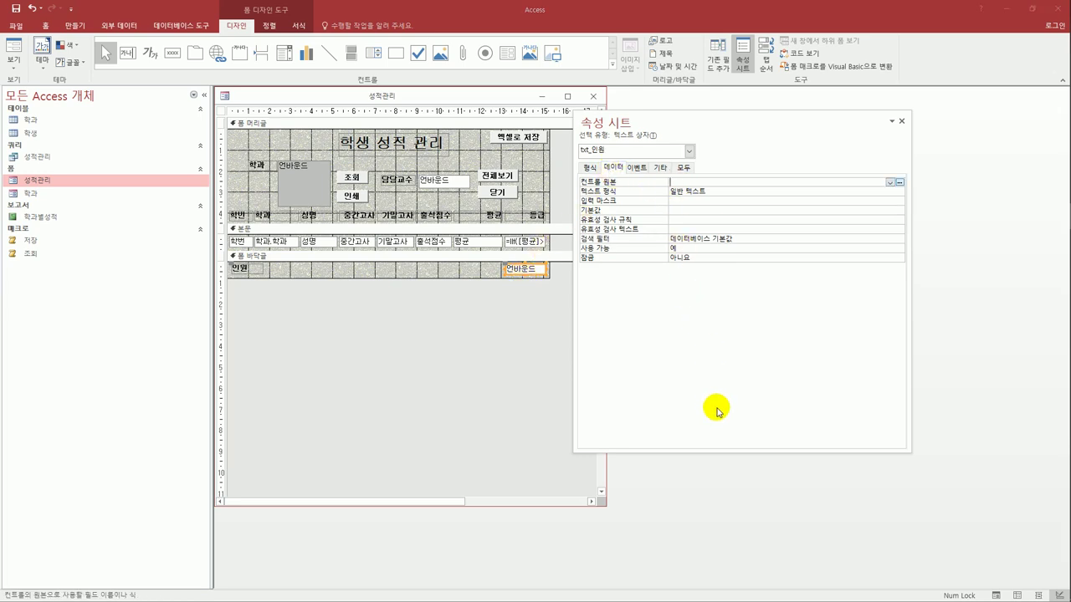
type("=format(")
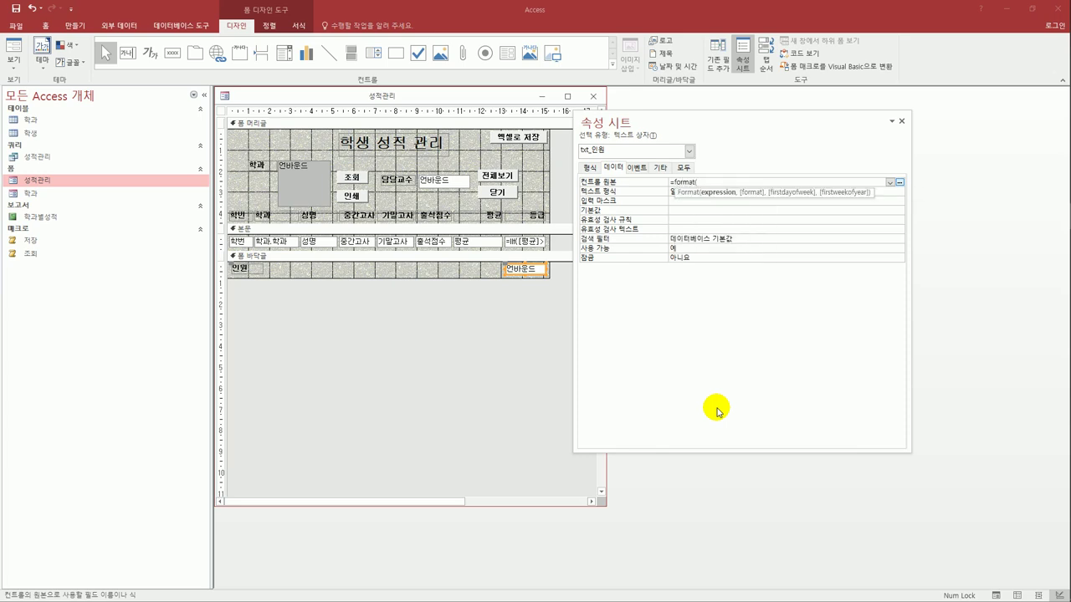
type("count(")
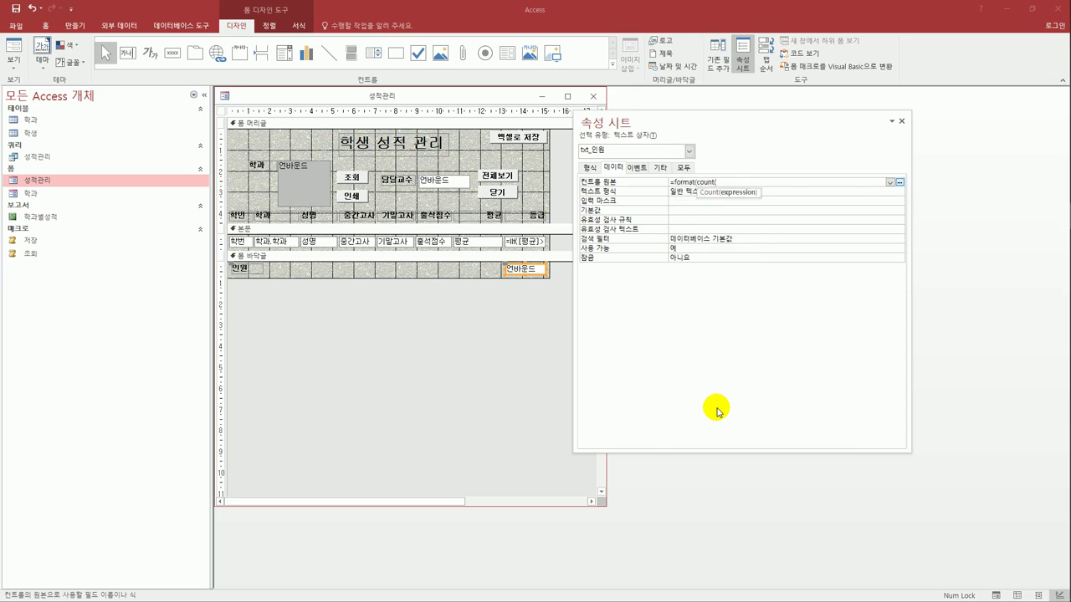
type("*),,")
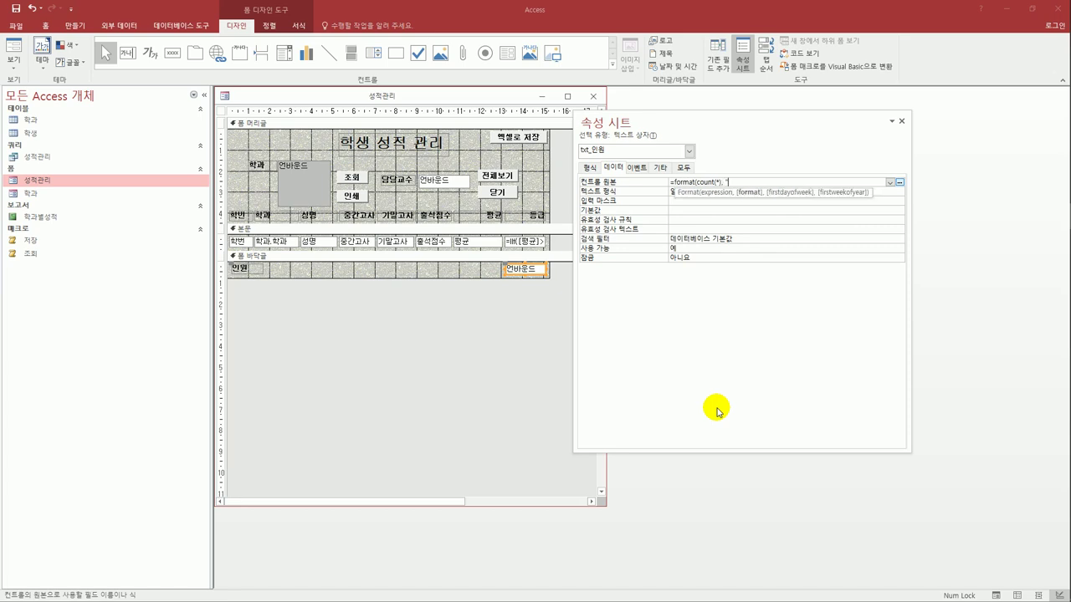
type(" \"총원 #명\")")
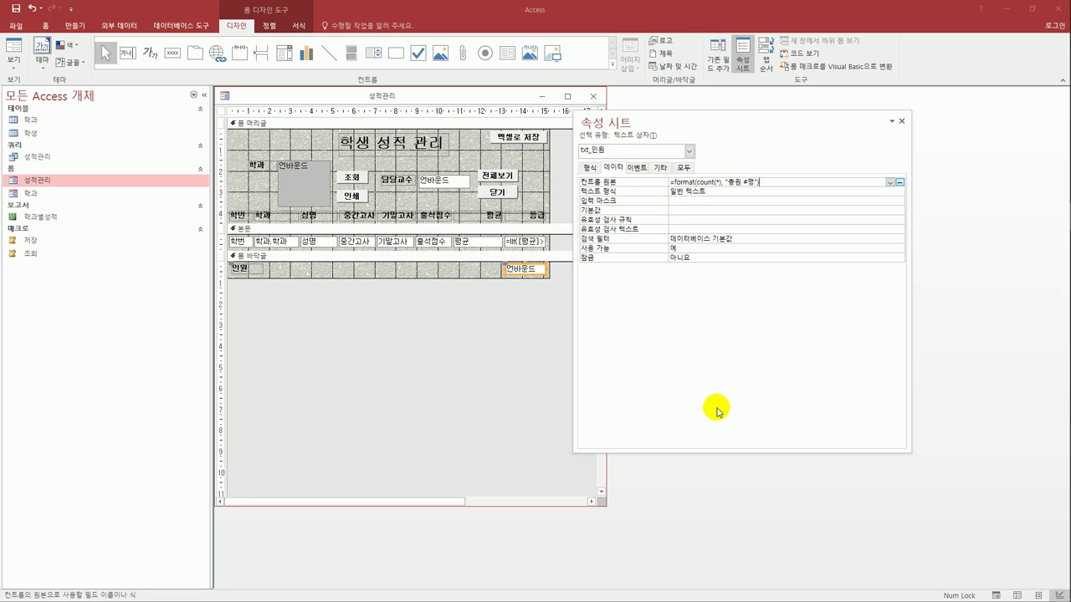
left_click(708, 219)
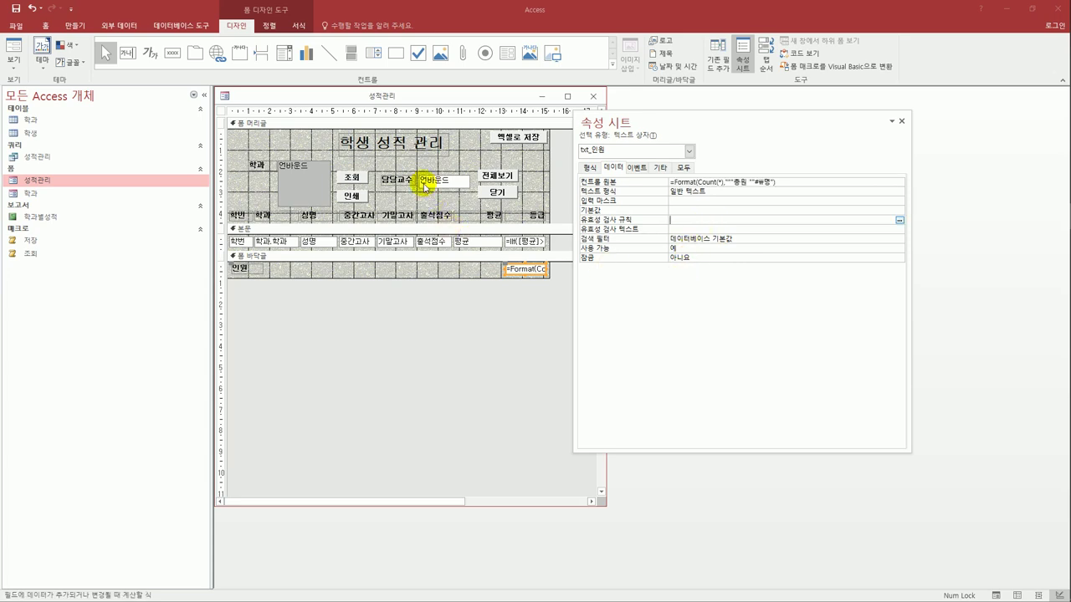
Open the tab order (탭 순서) settings for the form header and move cmd_저장 to the first place
left_click(353, 128)
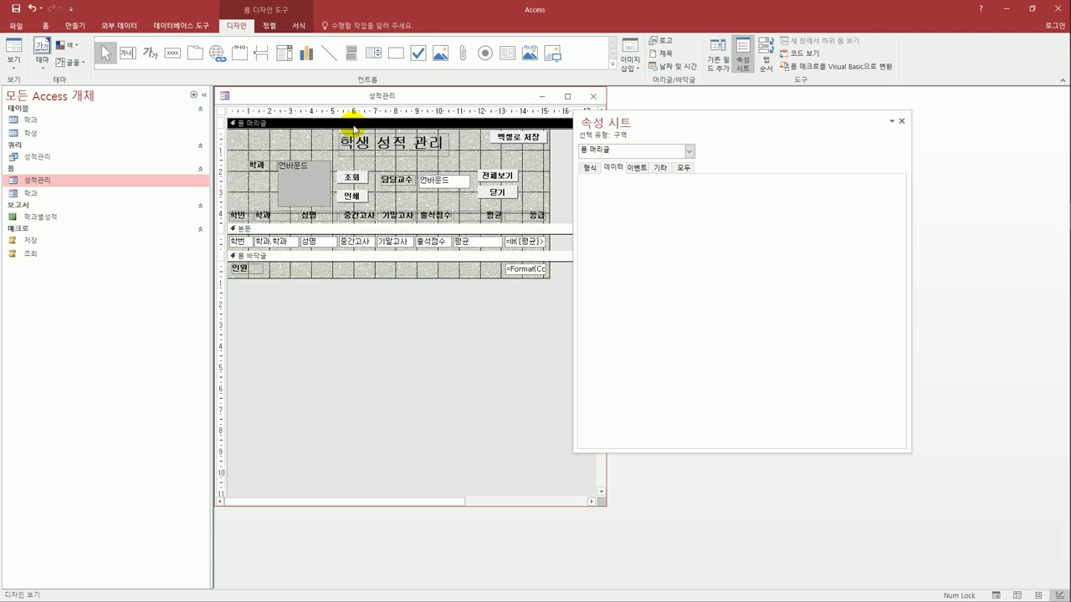
right_click(355, 130)
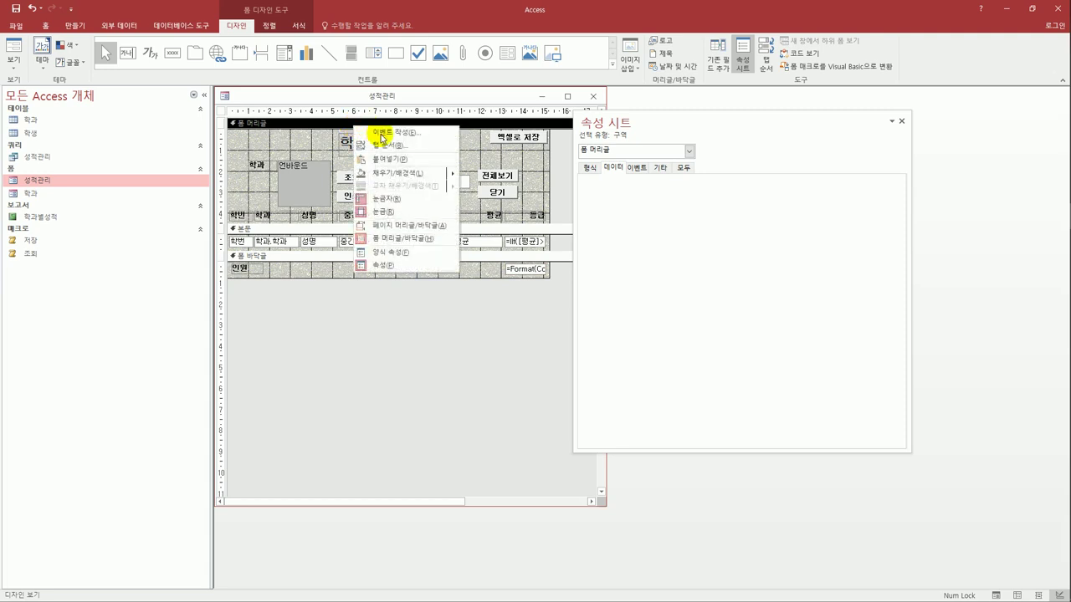
left_click(381, 145)
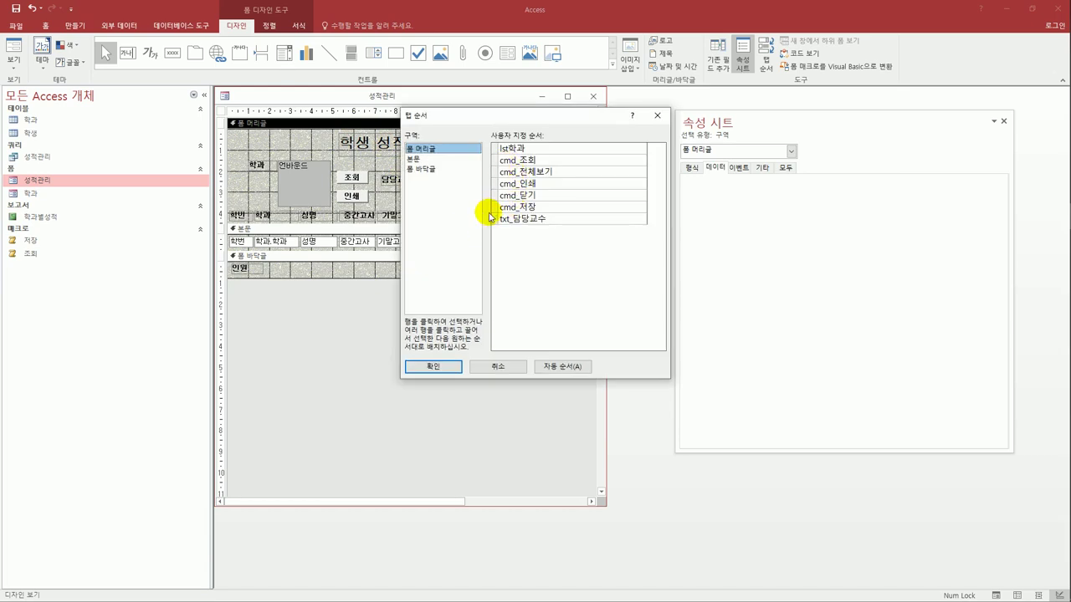
left_click(495, 207)
left_click_drag(495, 212, 492, 148)
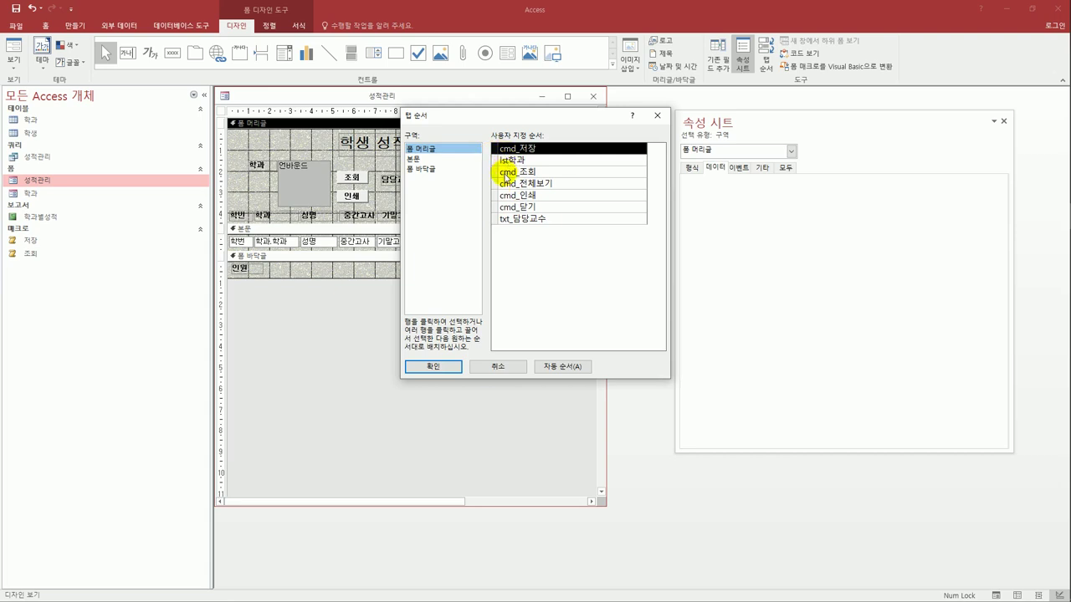
Move cmd_인쇄 directly after cmd_조회 and txt_담당교수 directly after cmd_인쇄, and apply the header's tab order
left_click(495, 199)
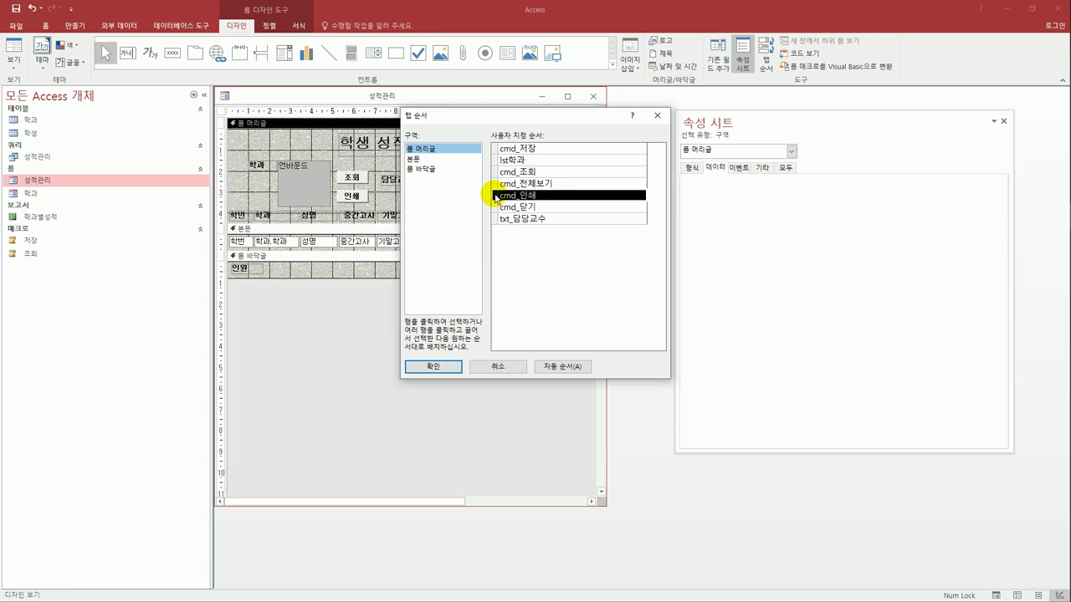
left_click_drag(492, 196, 495, 185)
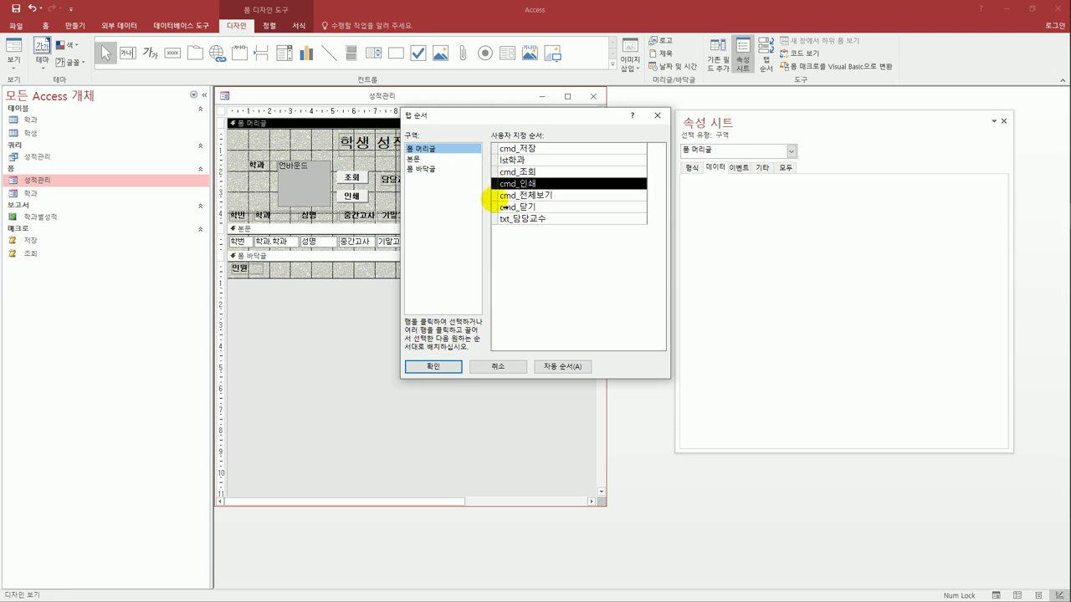
left_click(494, 220)
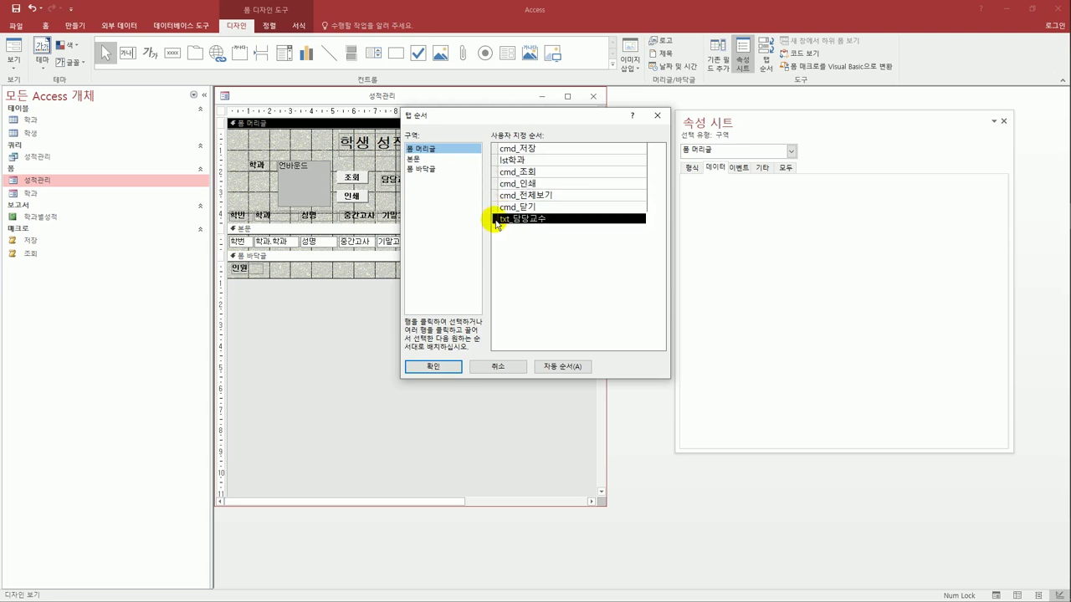
left_click_drag(491, 220, 495, 199)
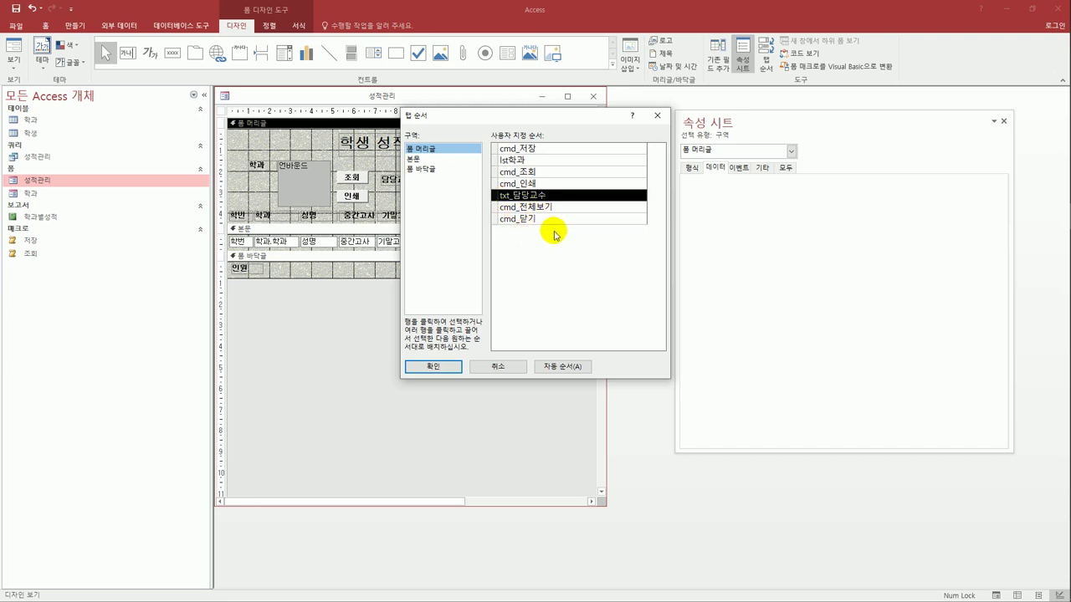
left_click(416, 366)
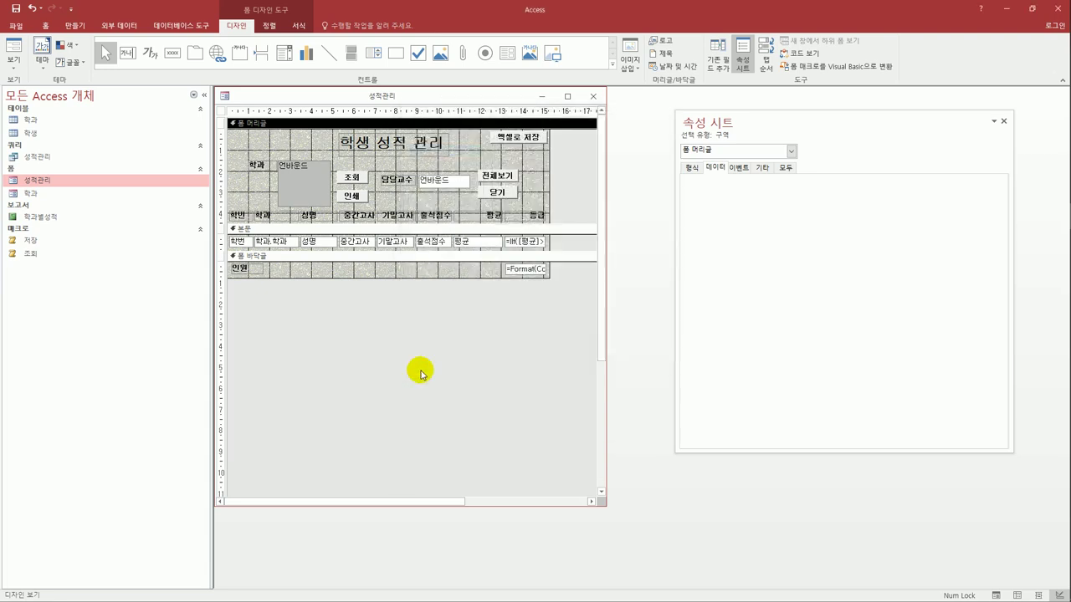
Save the 성적관리 form, check the grades and total count in form view, and return to design view
left_click(421, 375)
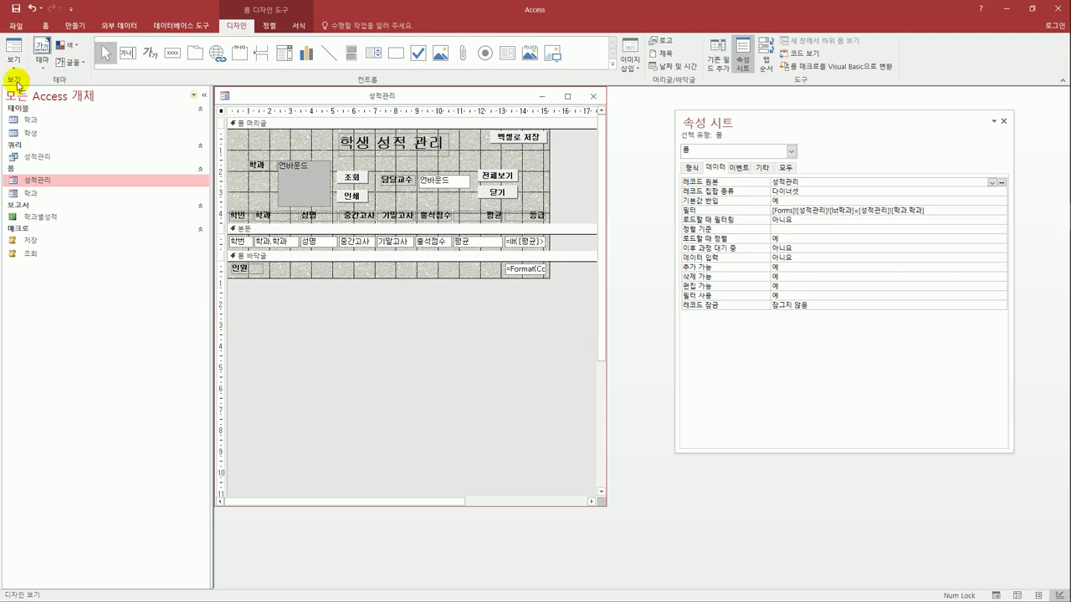
left_click(14, 10)
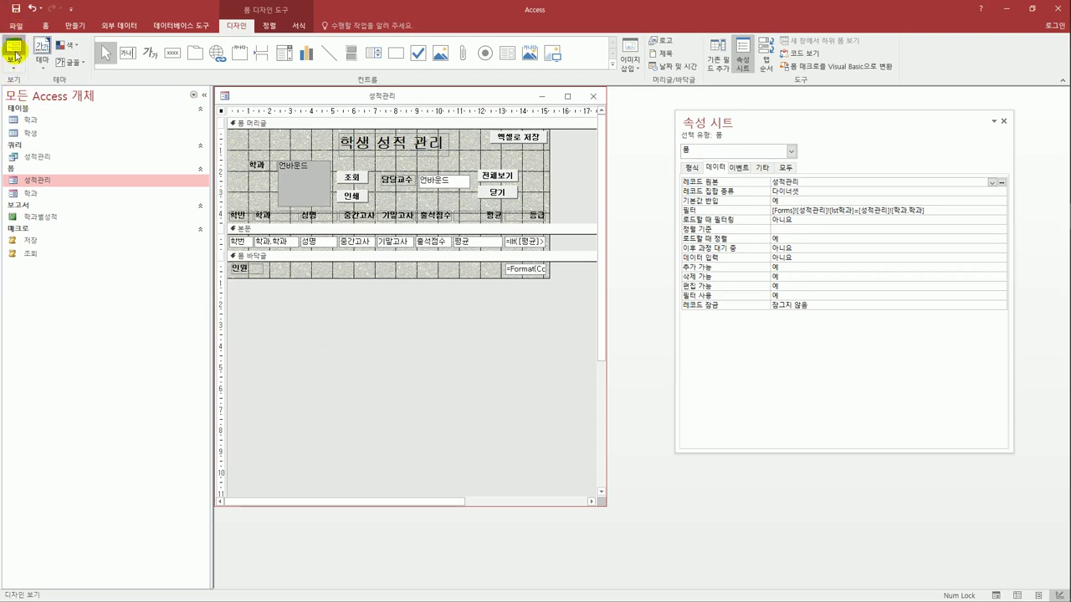
left_click(13, 48)
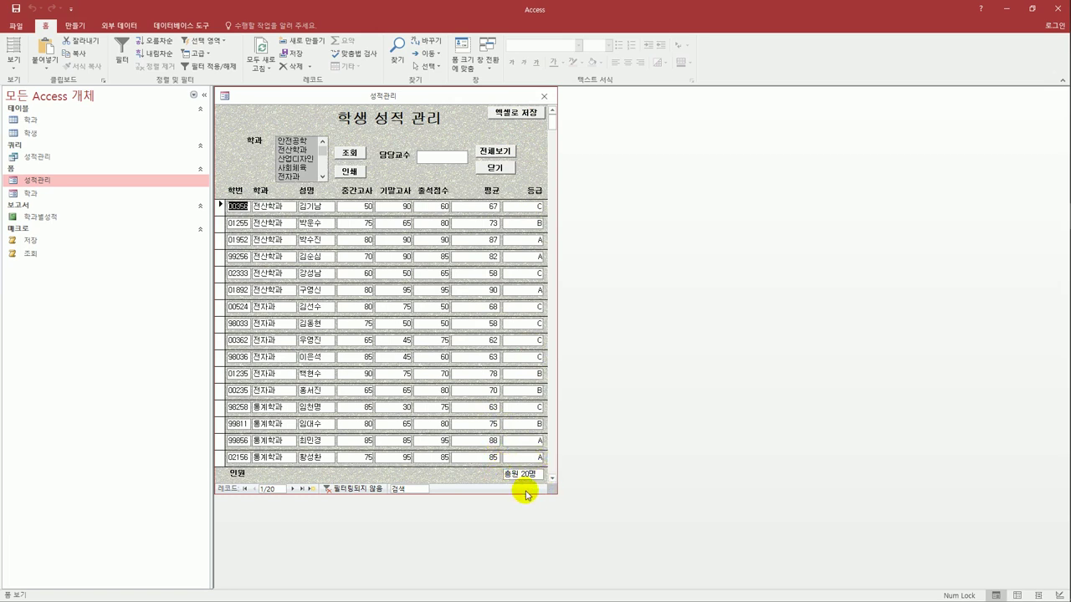
left_click(13, 66)
left_click(34, 160)
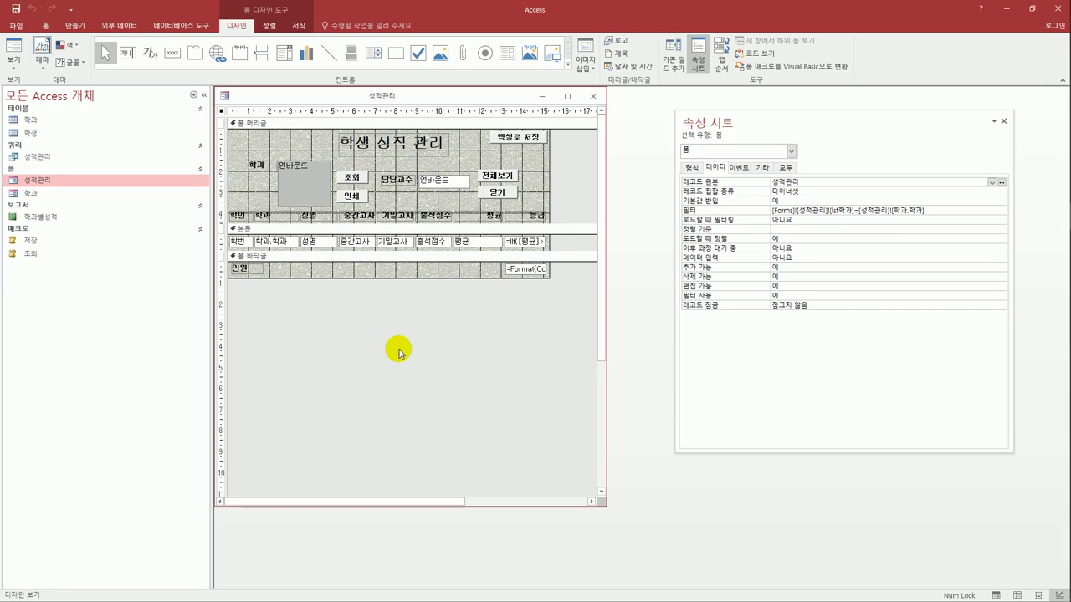
Create an event procedure for the On Click event of the cmd_전체보기 button in the form header
left_click(496, 175)
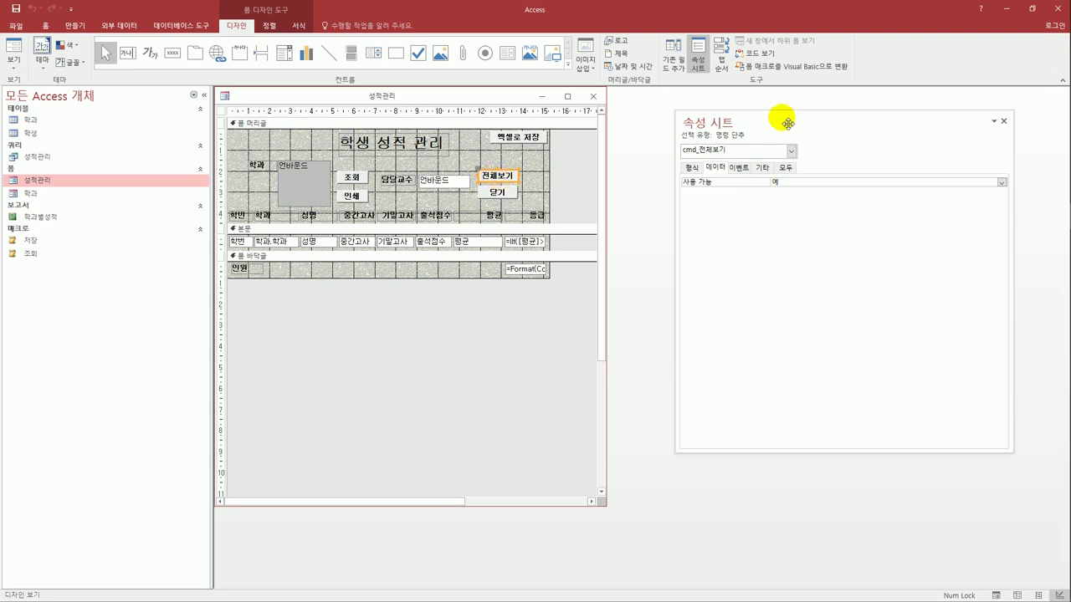
left_click_drag(779, 122, 671, 123)
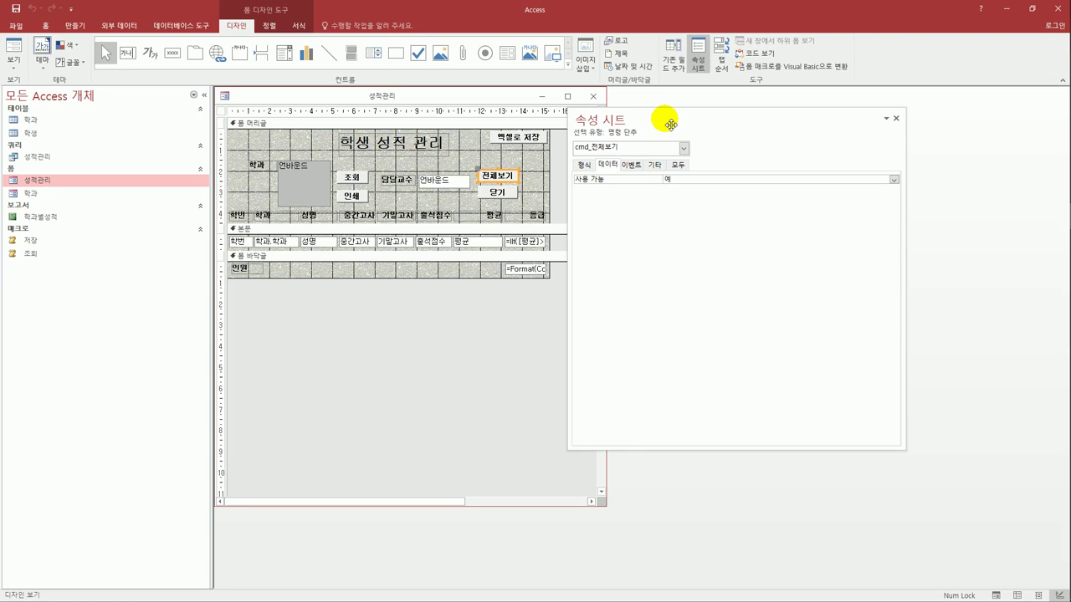
left_click(631, 166)
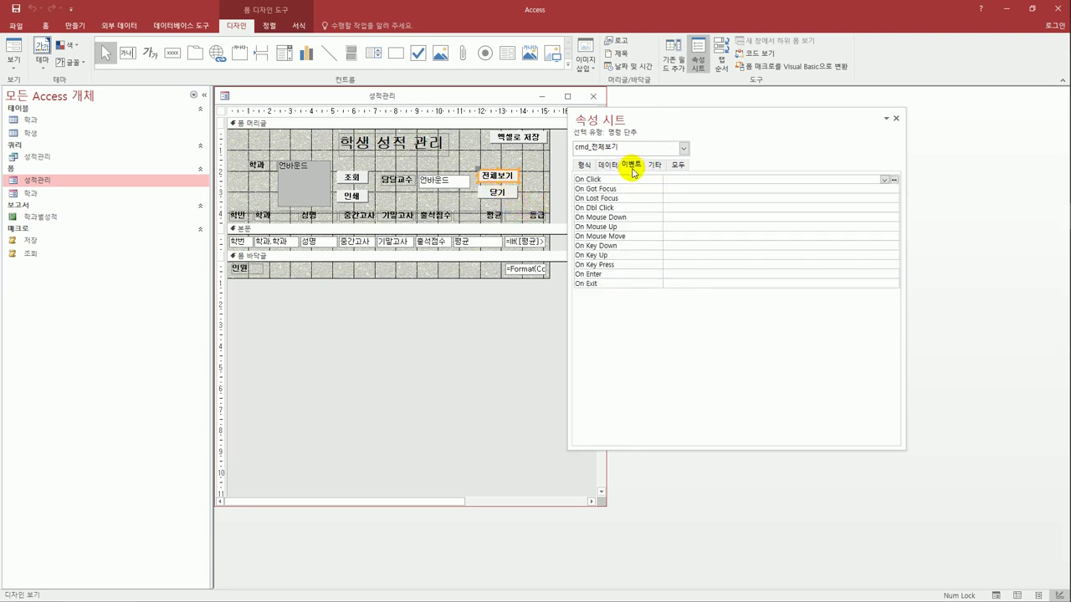
left_click(709, 182)
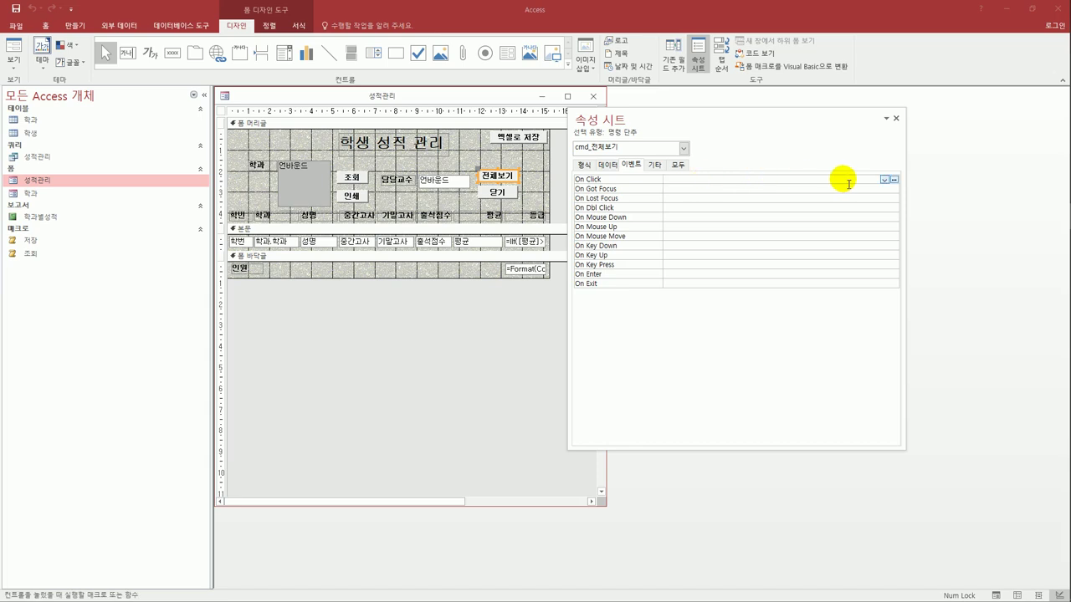
left_click(884, 179)
left_click(825, 206)
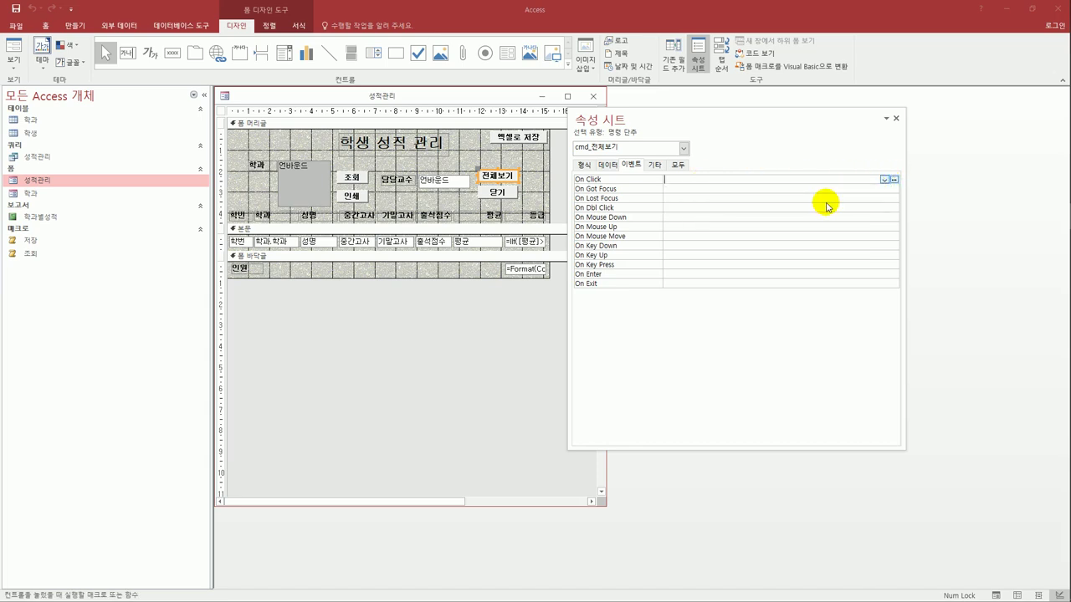
left_click(894, 179)
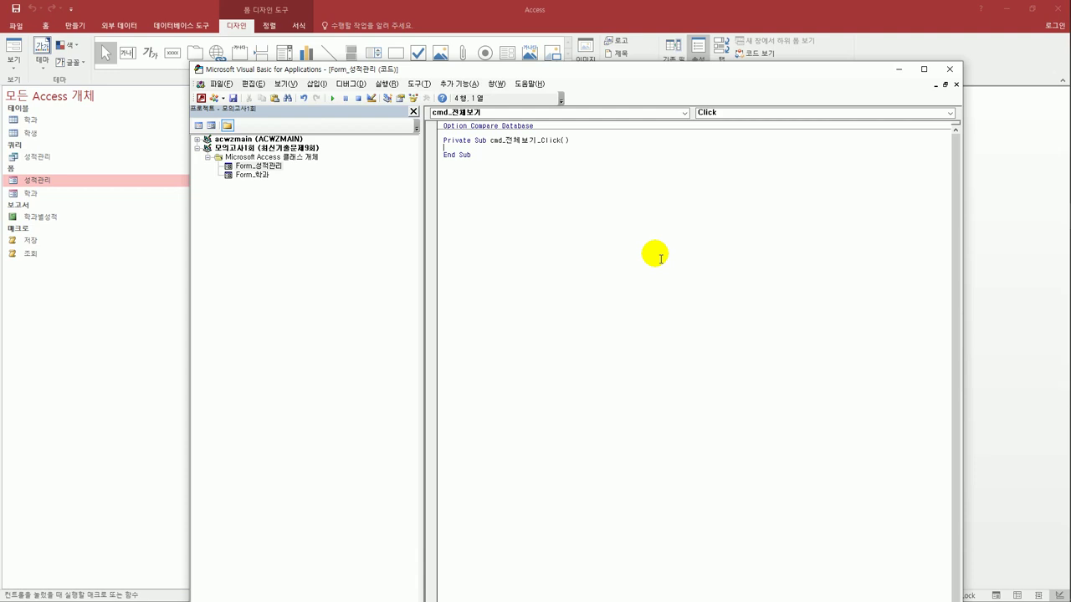
Write Me.FilterOn = False in the cmd_전체보기_Click procedure and return to the form design
key("Tab")
type("me.fi")
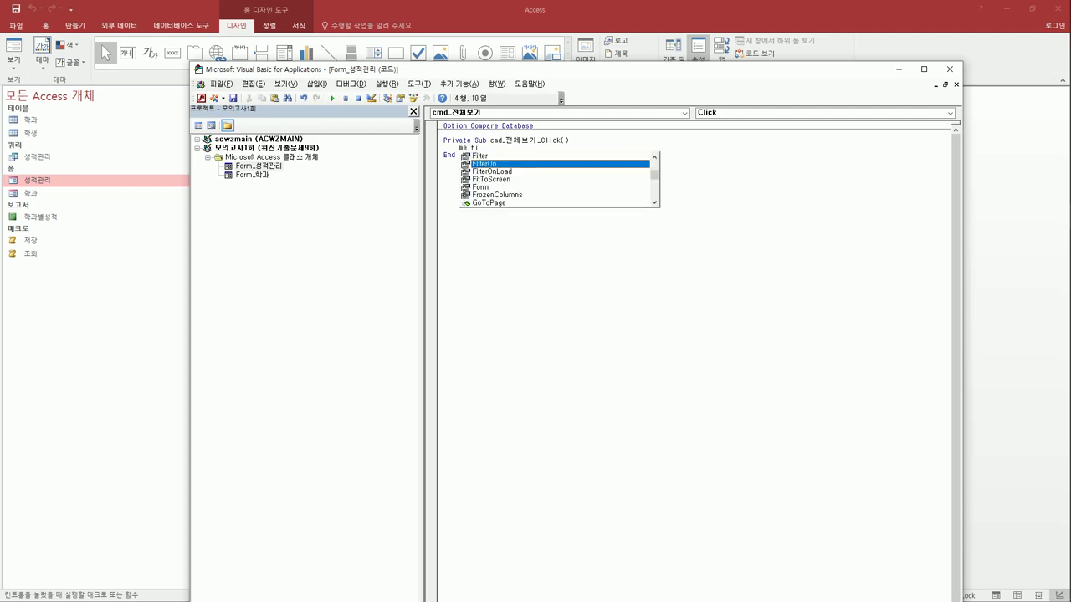
key("Tab")
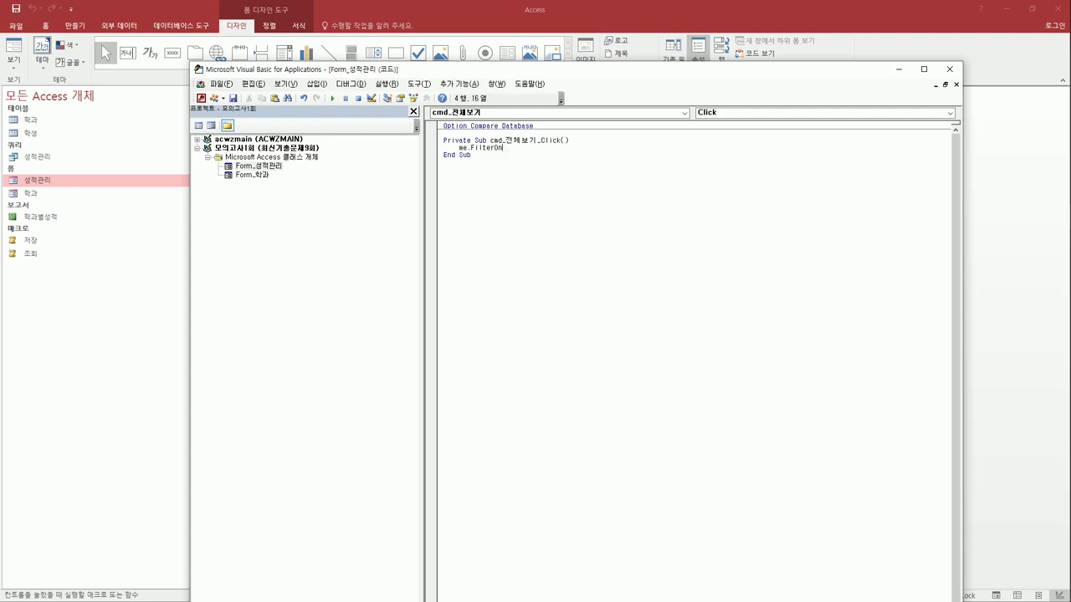
type("=")
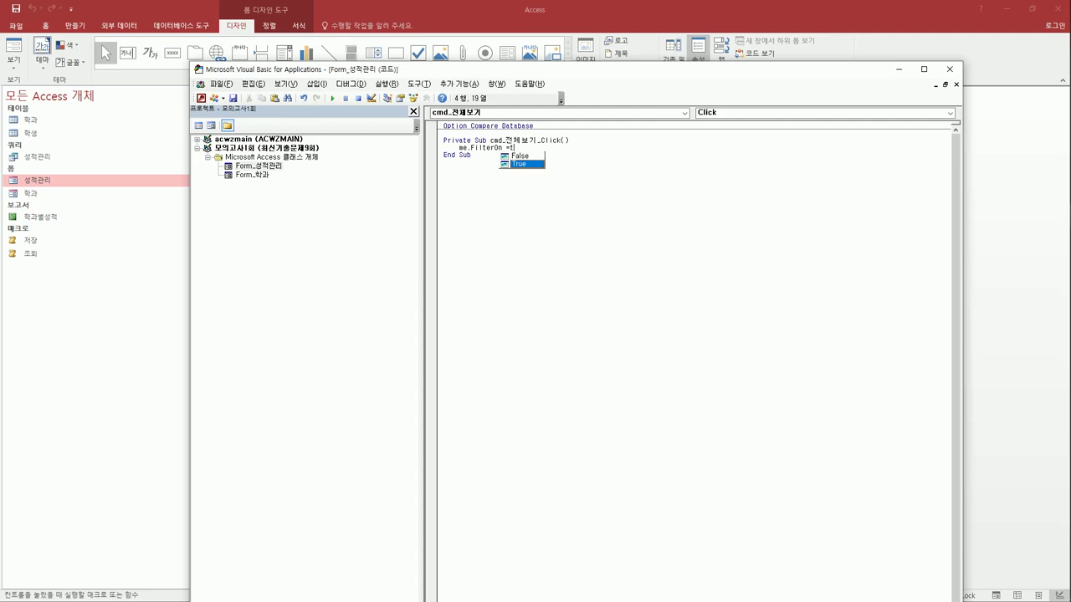
type("f")
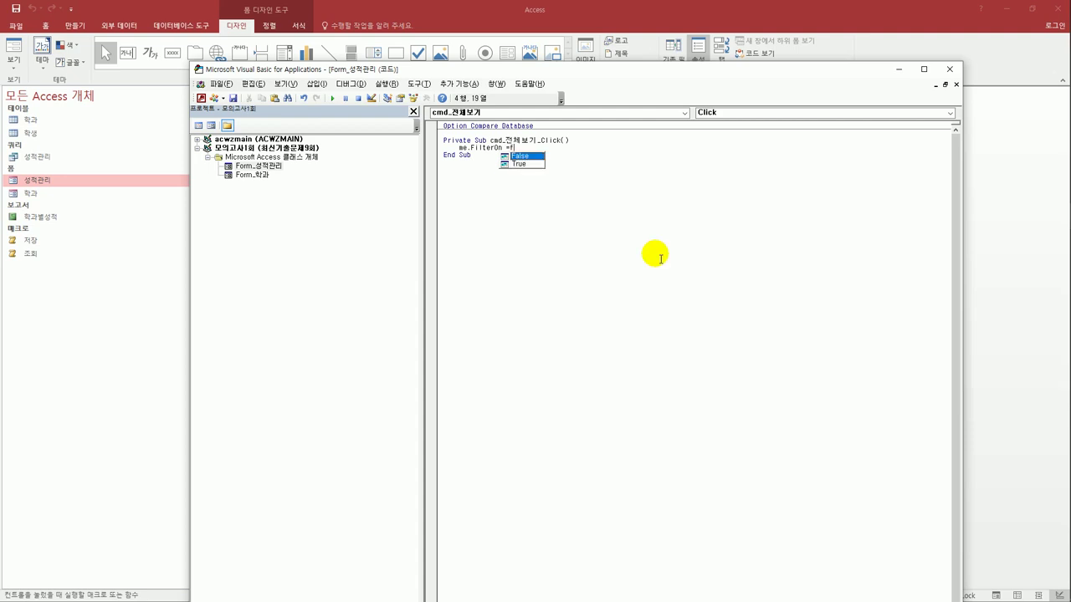
key("Tab")
key("Down")
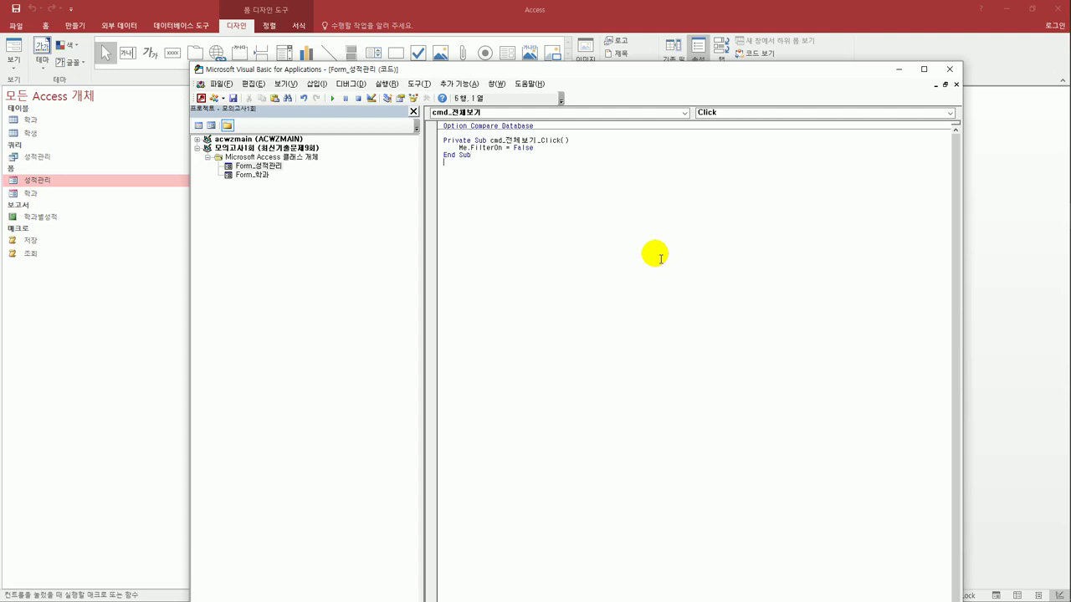
left_click(949, 69)
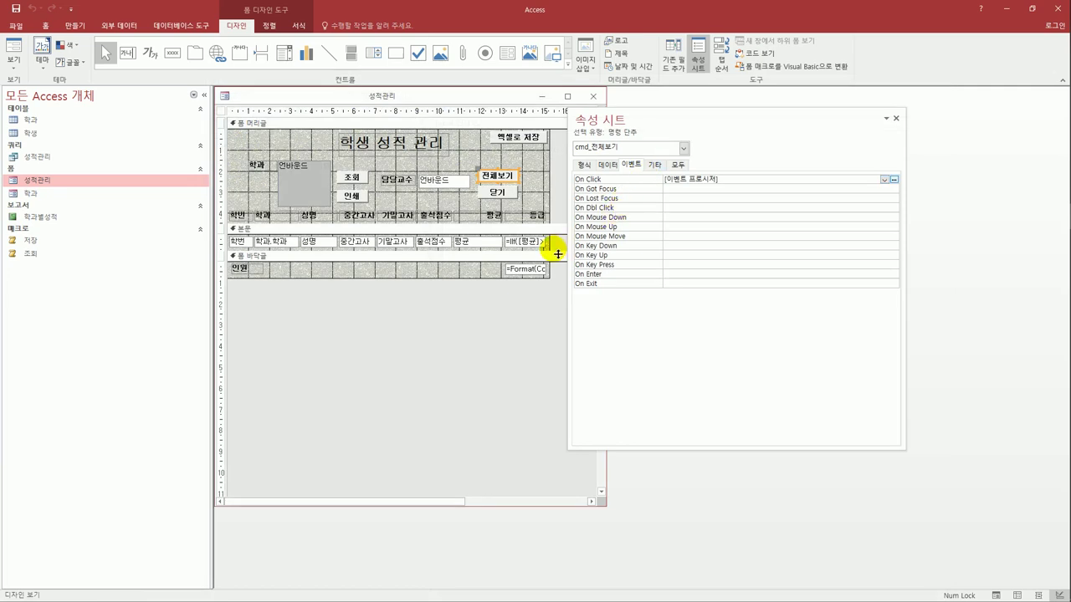
left_click(512, 195)
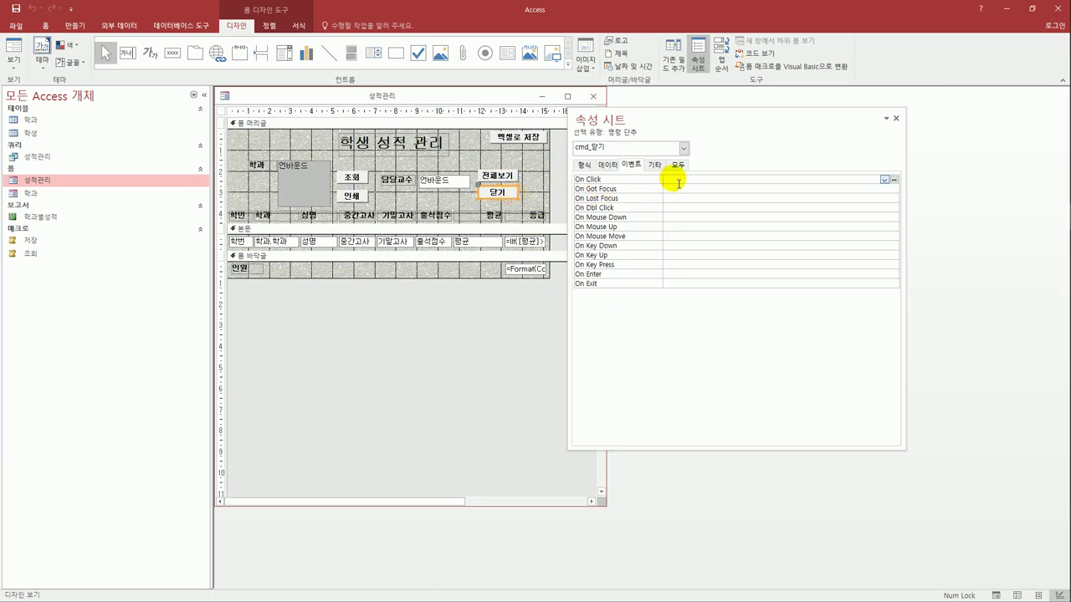
left_click(676, 179)
left_click(885, 179)
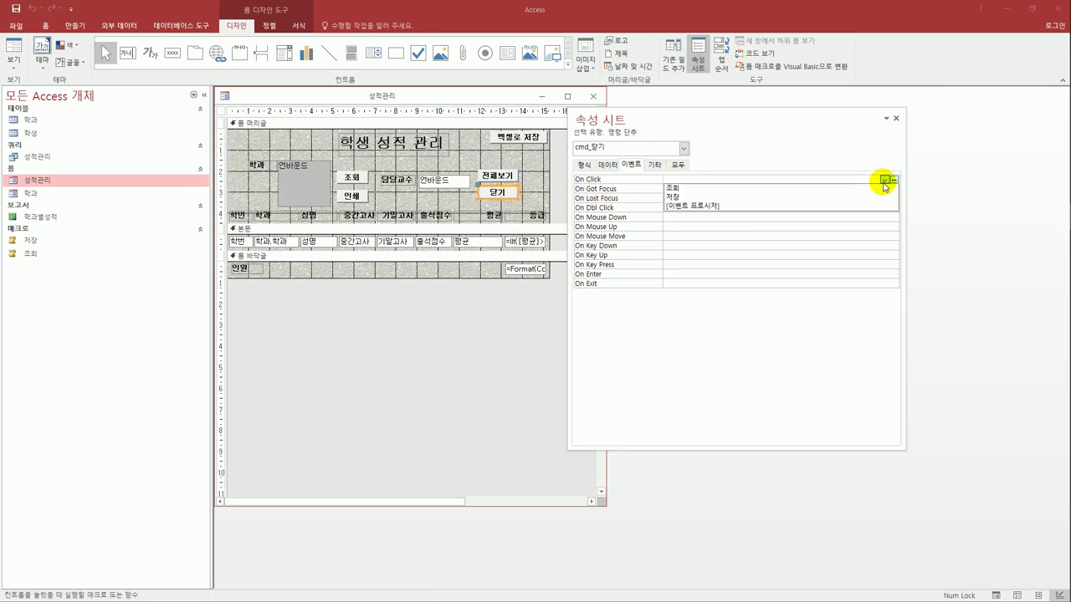
left_click(845, 207)
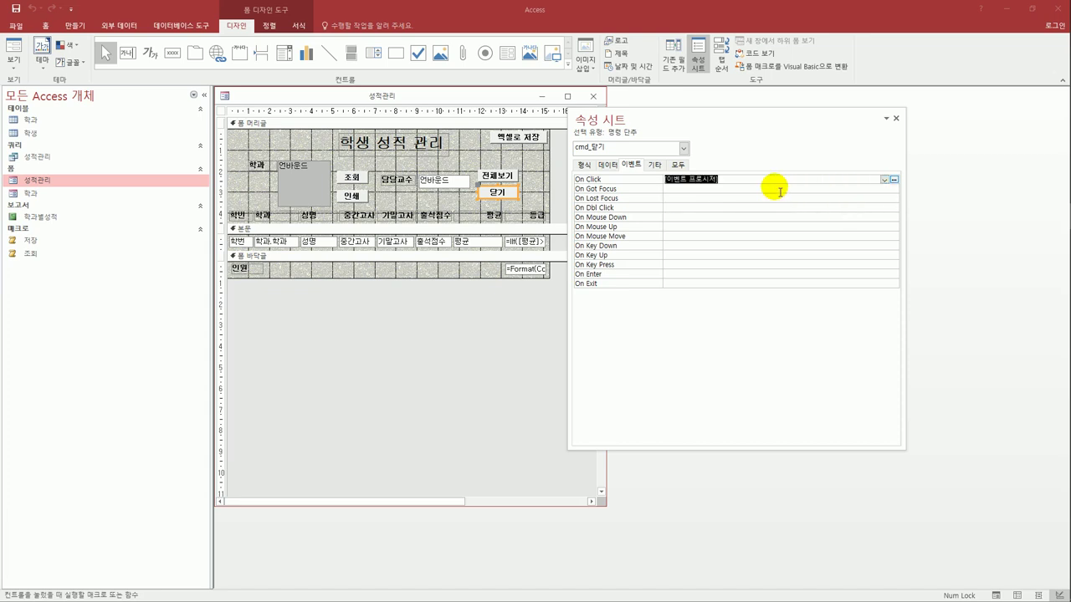
key("Delete")
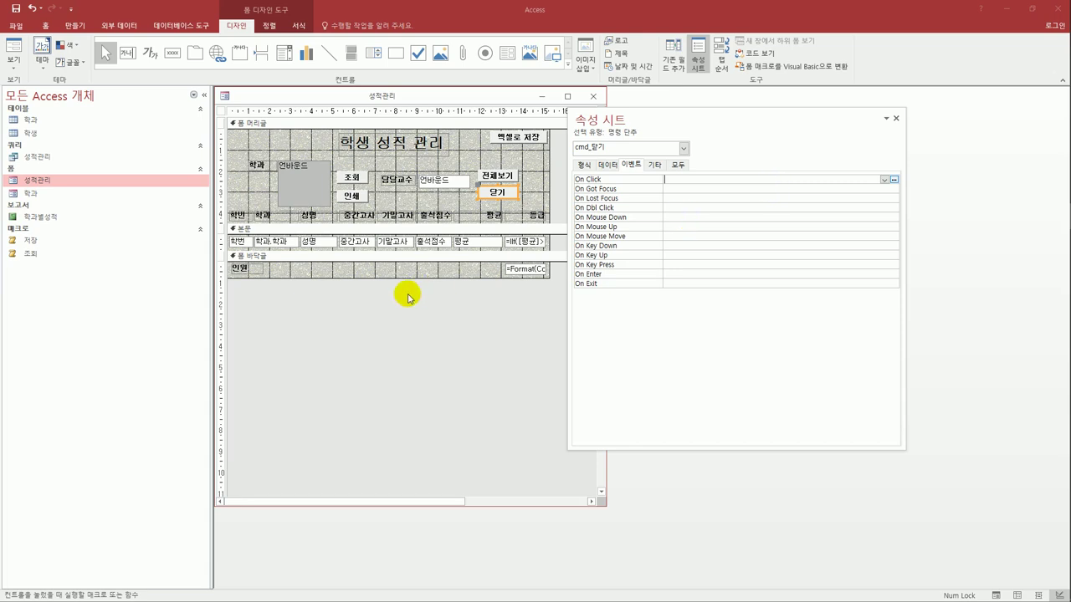
Create a new macro and add a CloseWindow action to it
left_click(69, 26)
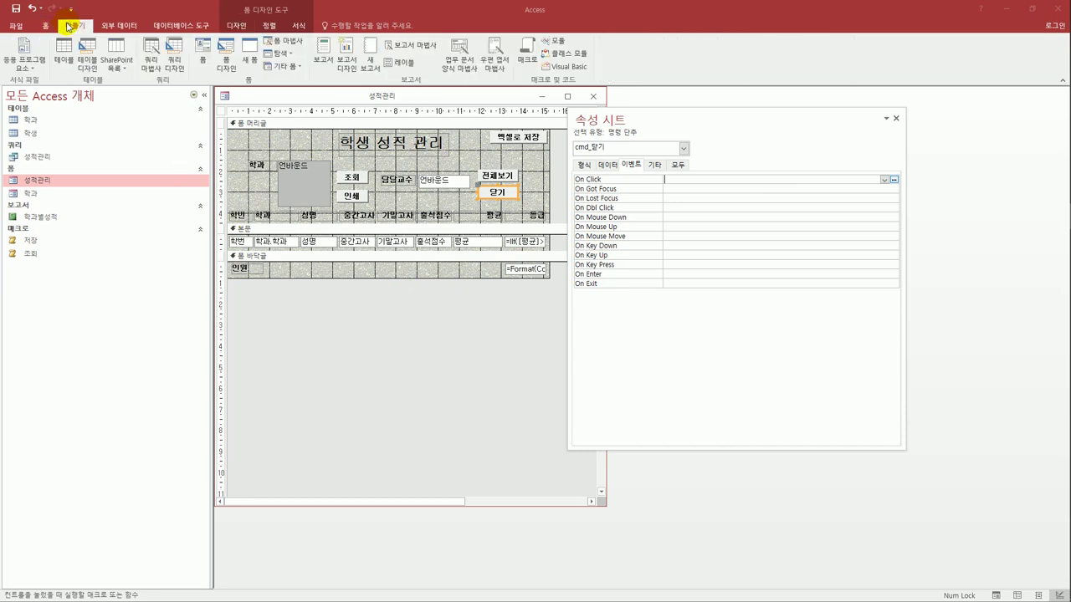
left_click(526, 59)
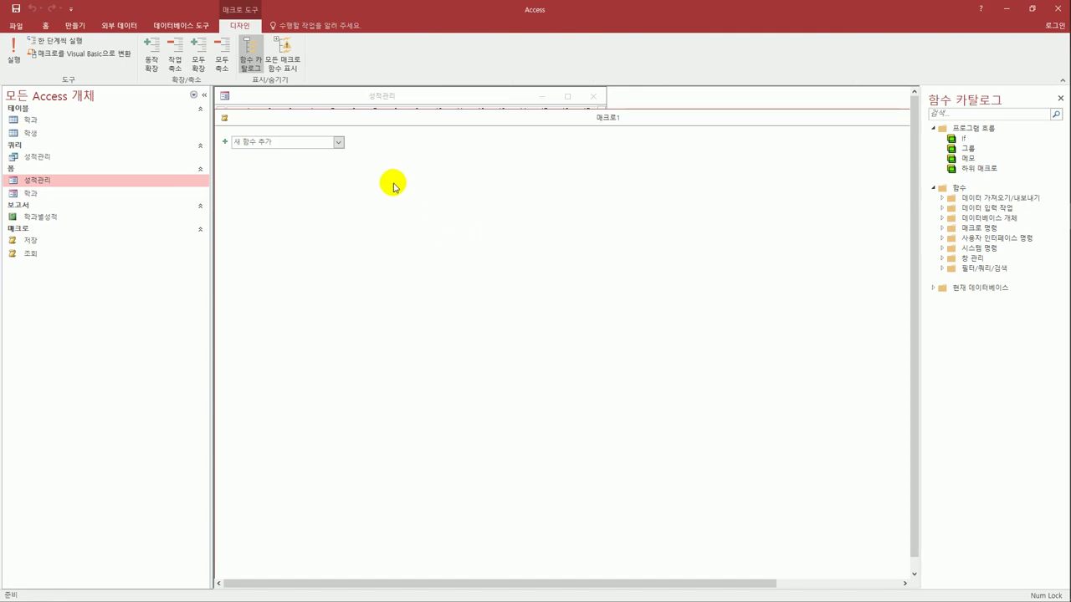
left_click(339, 142)
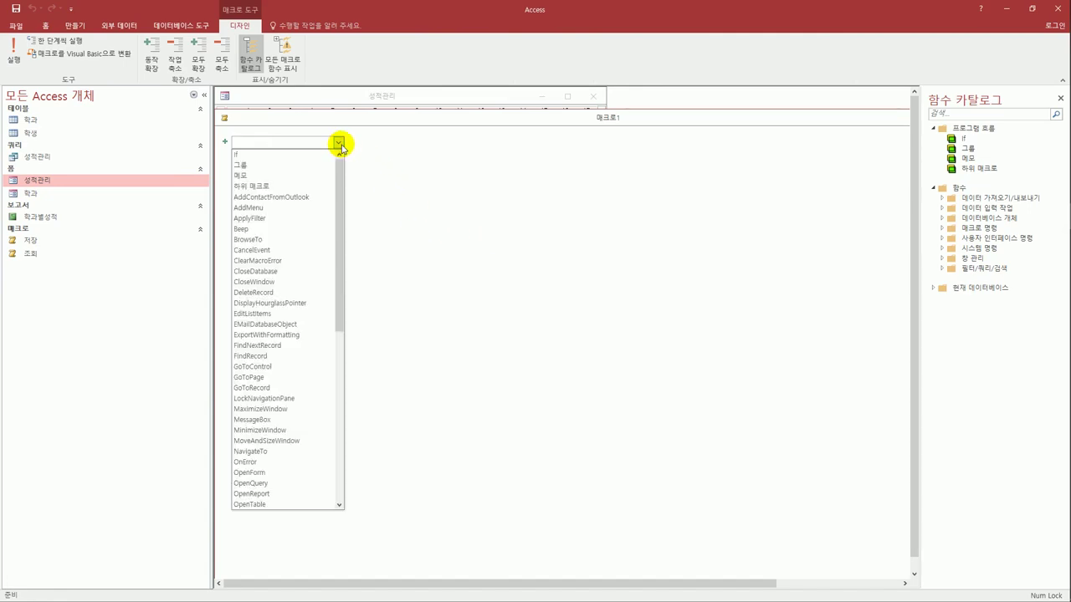
left_click(273, 286)
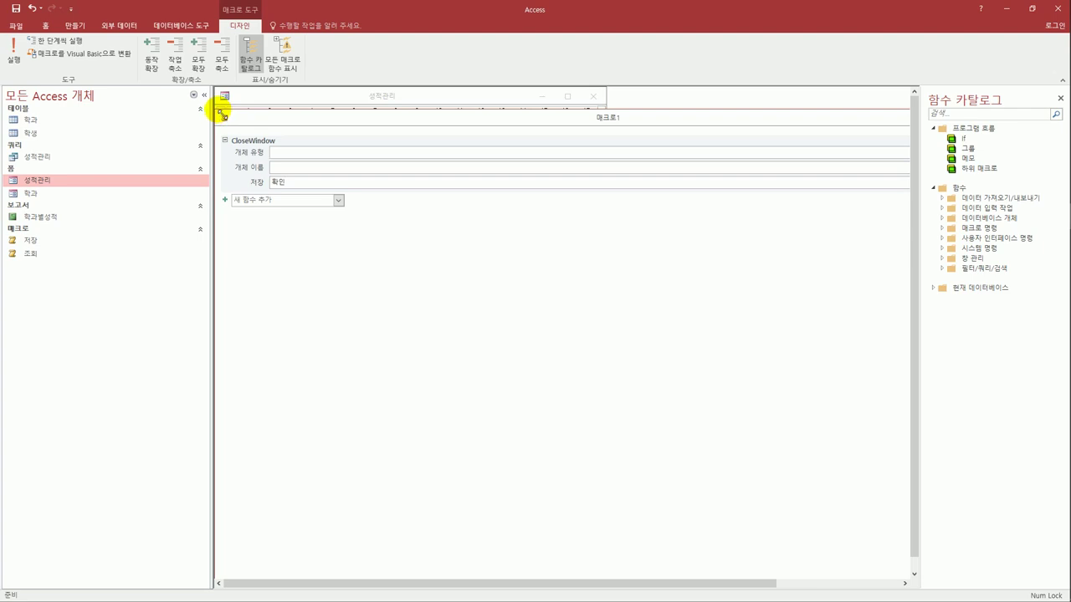
Set the CloseWindow action's object type (개체 유형) to 폼 and its object name (개체 이름) to 성적관리
left_click_drag(223, 108, 323, 148)
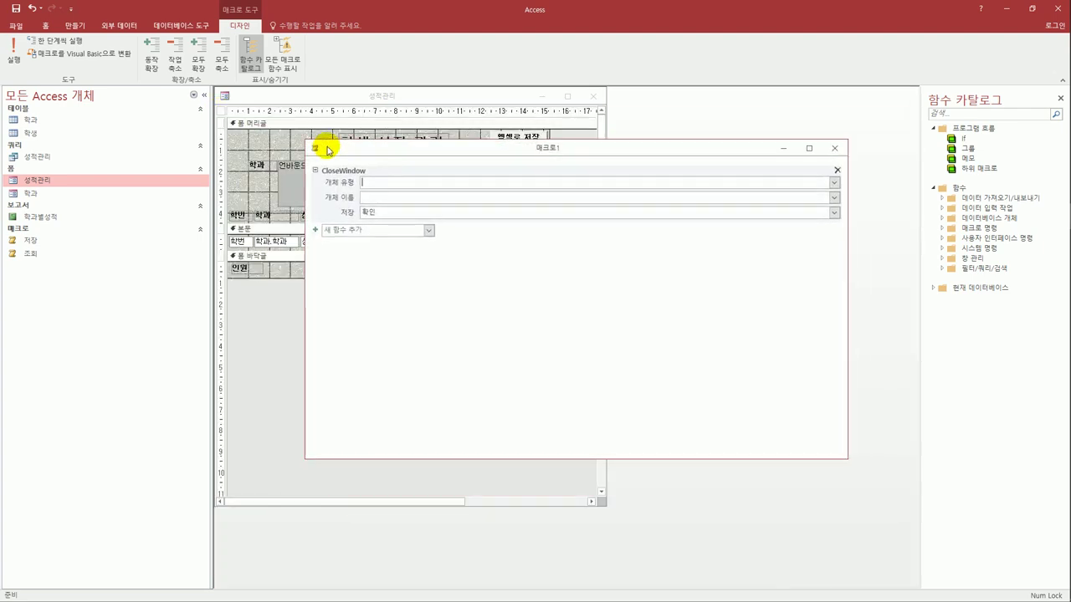
left_click(833, 183)
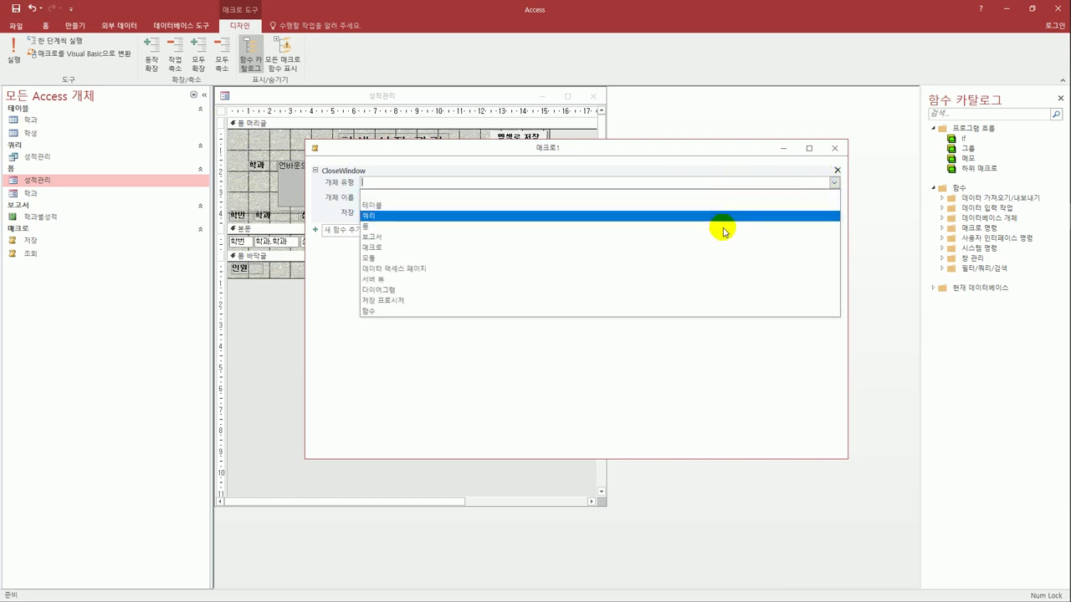
left_click(723, 227)
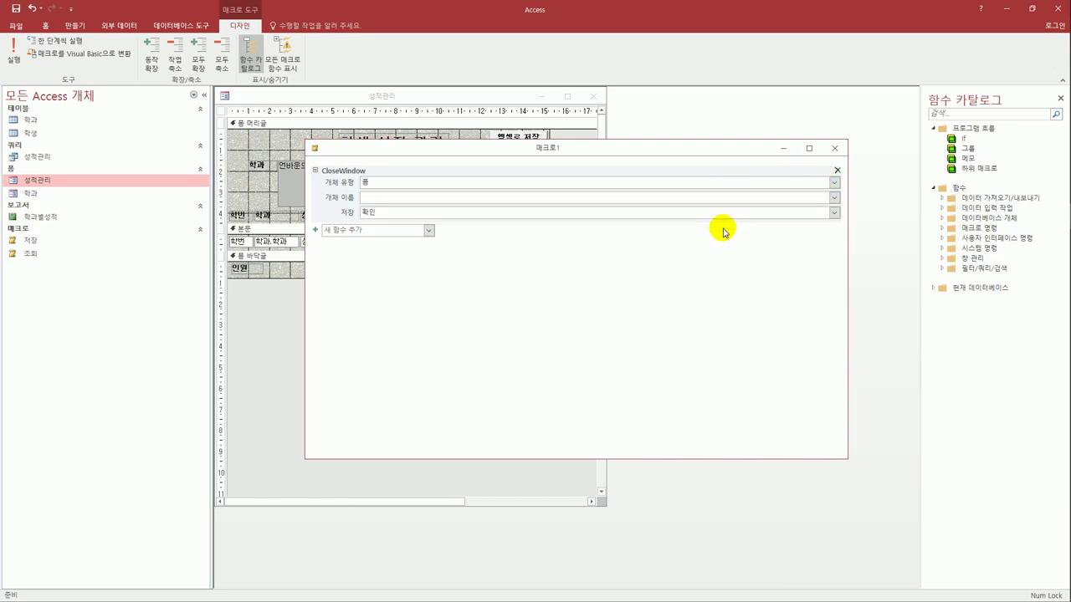
left_click(686, 198)
left_click(834, 199)
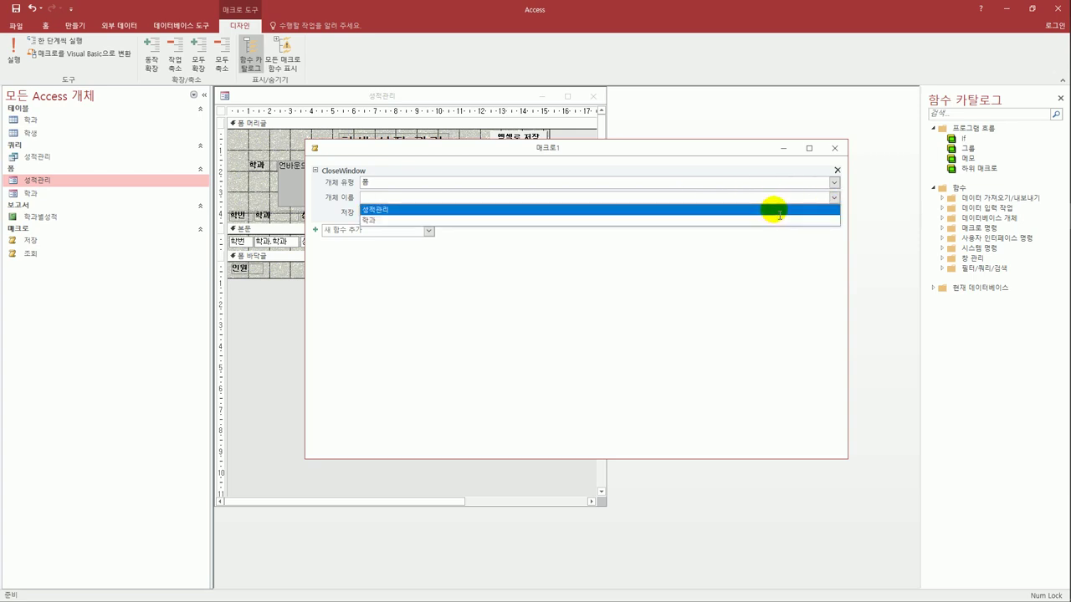
left_click(779, 214)
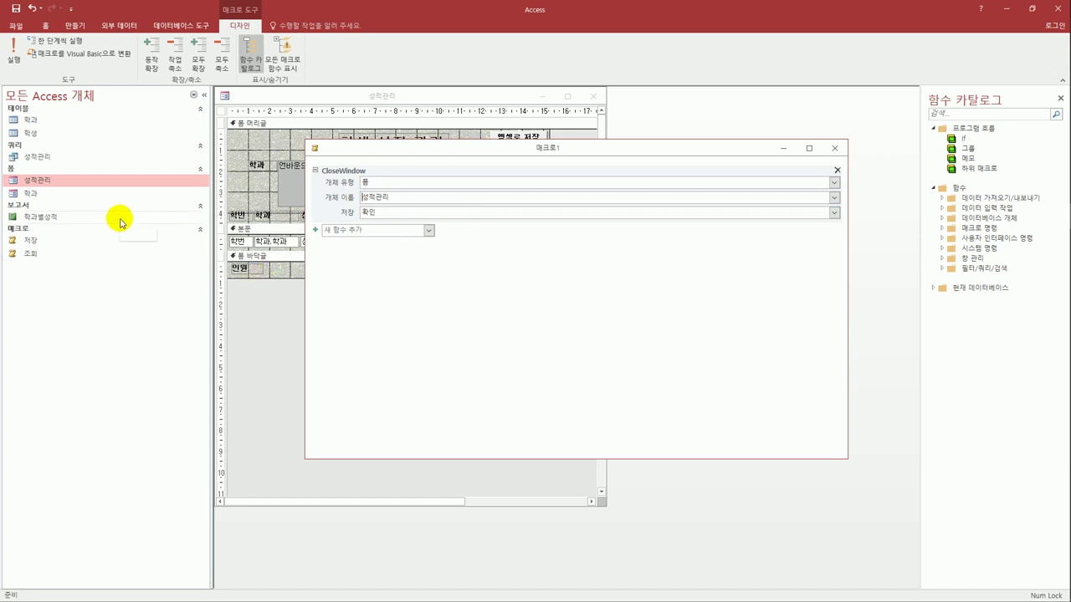
Save the new macro as 폼닫기 and close it
left_click(10, 42)
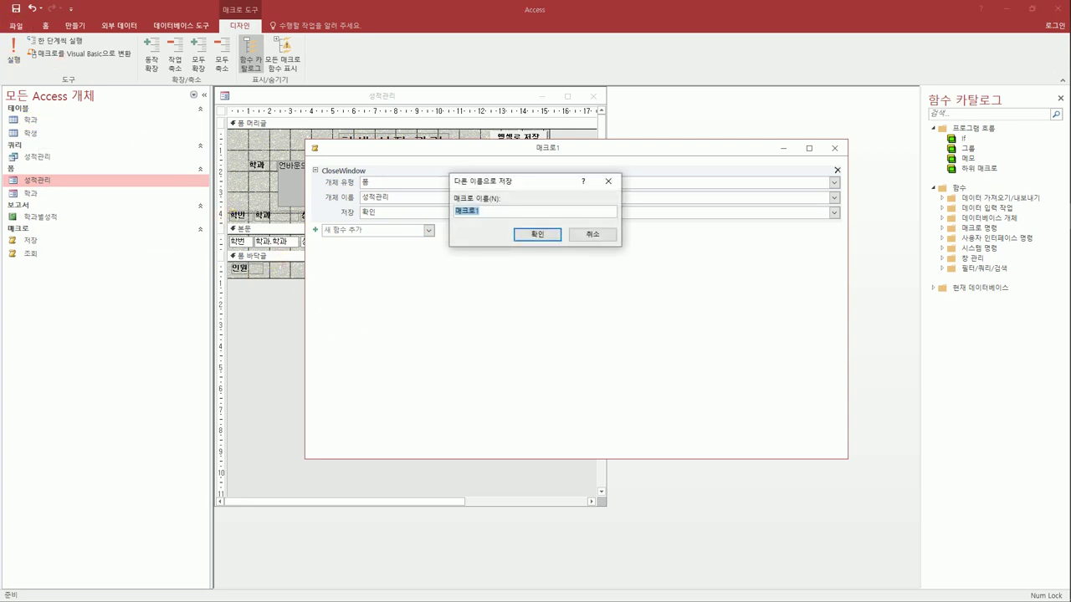
type("vha")
type("폼")
type("닫")
type("기")
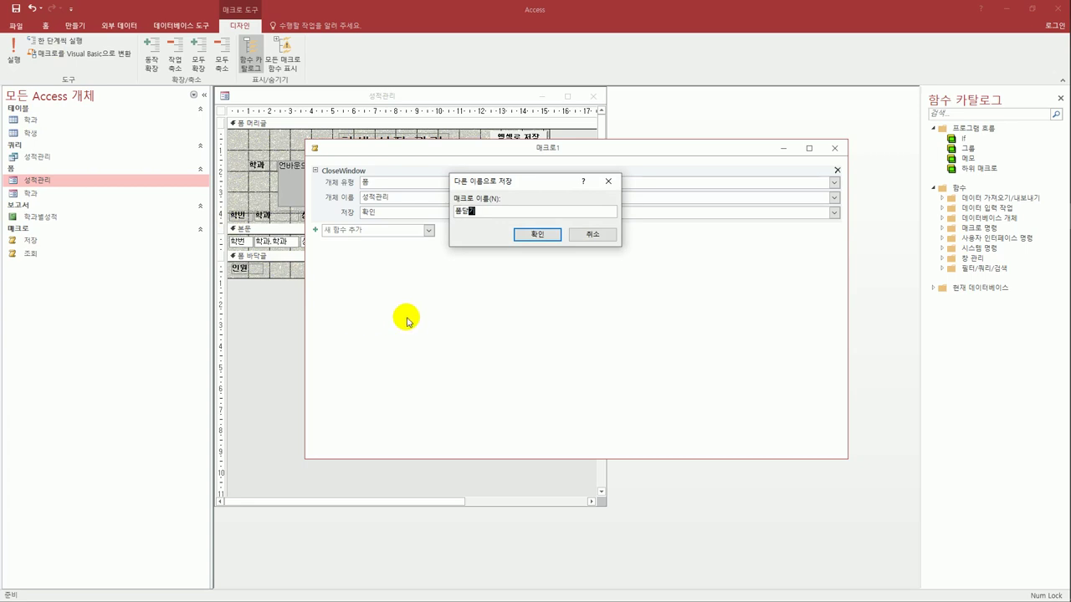
left_click(535, 234)
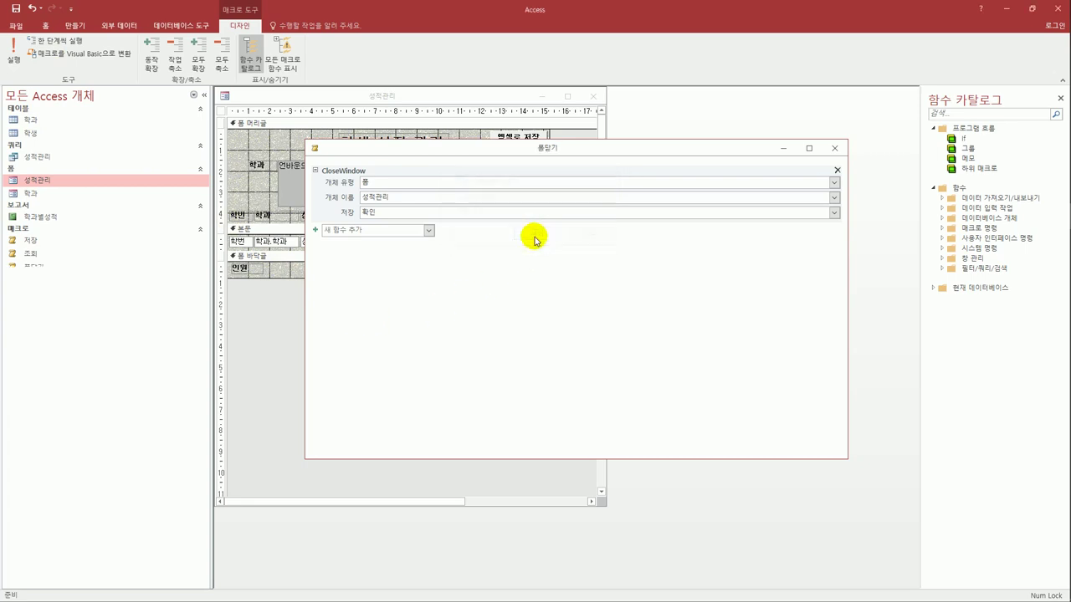
left_click(834, 148)
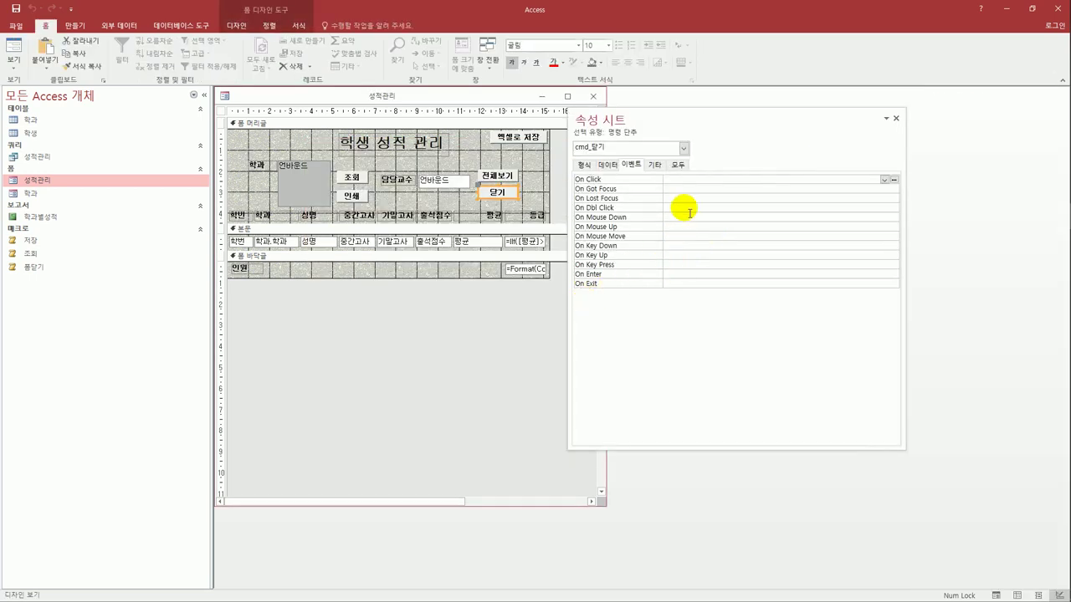
Assign the 폼닫기 macro to the On Click event of the cmd_닫기 button and close the 성적관리 form
left_click(699, 180)
left_click(884, 179)
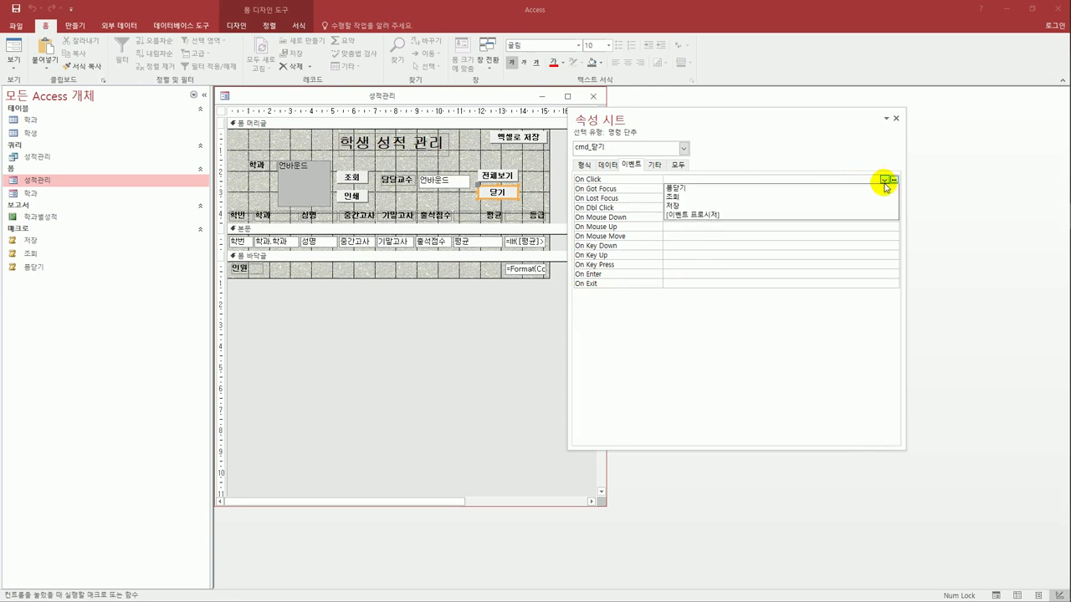
left_click(872, 189)
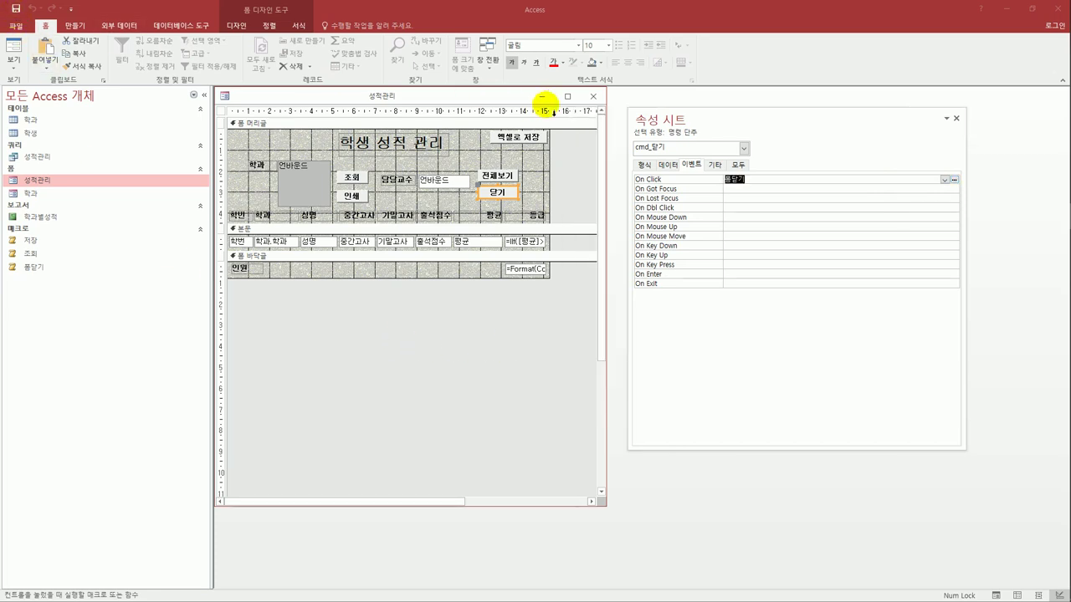
left_click(593, 96)
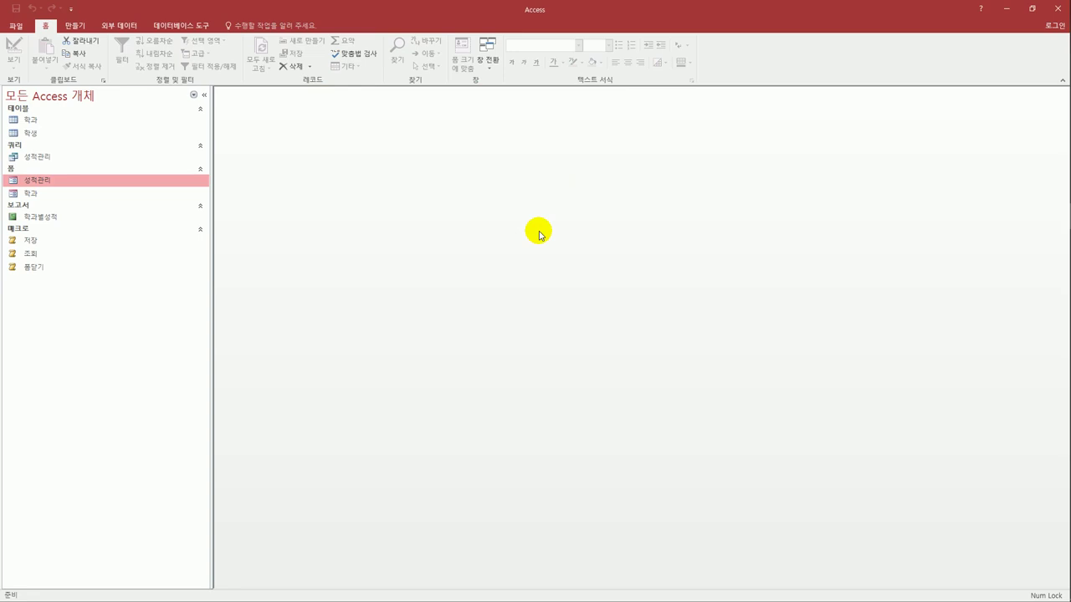
Open the 학과별성적 report in design view
left_click(59, 223)
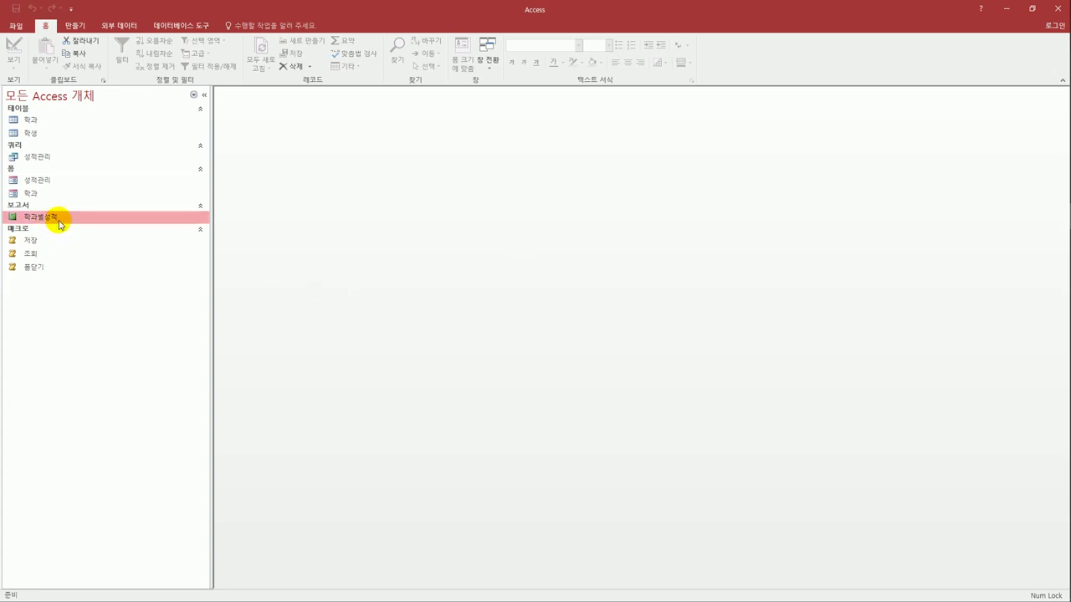
right_click(59, 223)
left_click(104, 258)
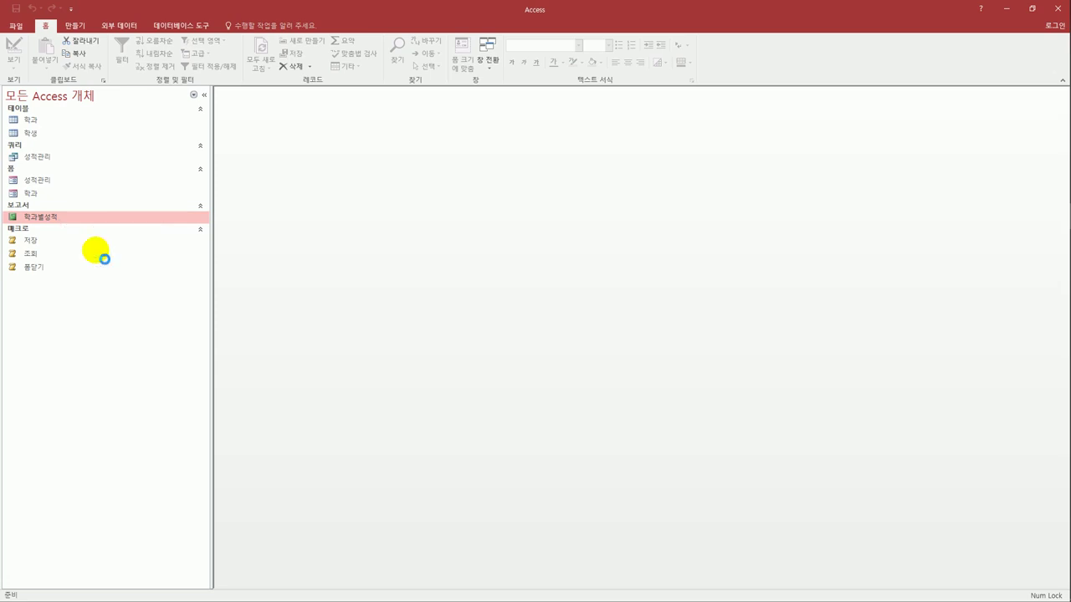
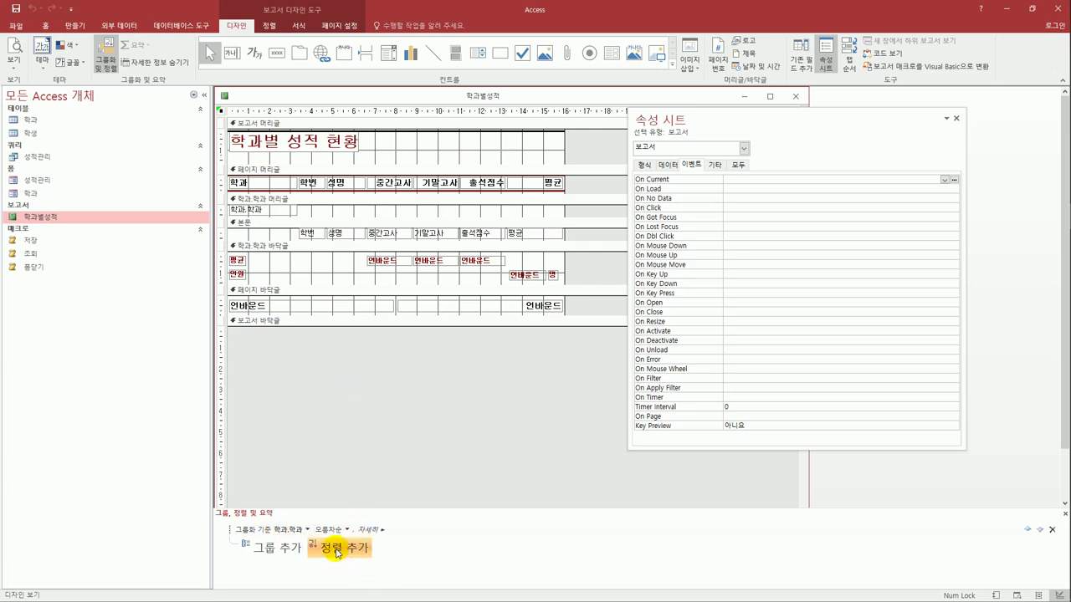
Add two ascending sort levels under the 학과.학과 group of the report, by 학번 and by 성명
left_click(334, 550)
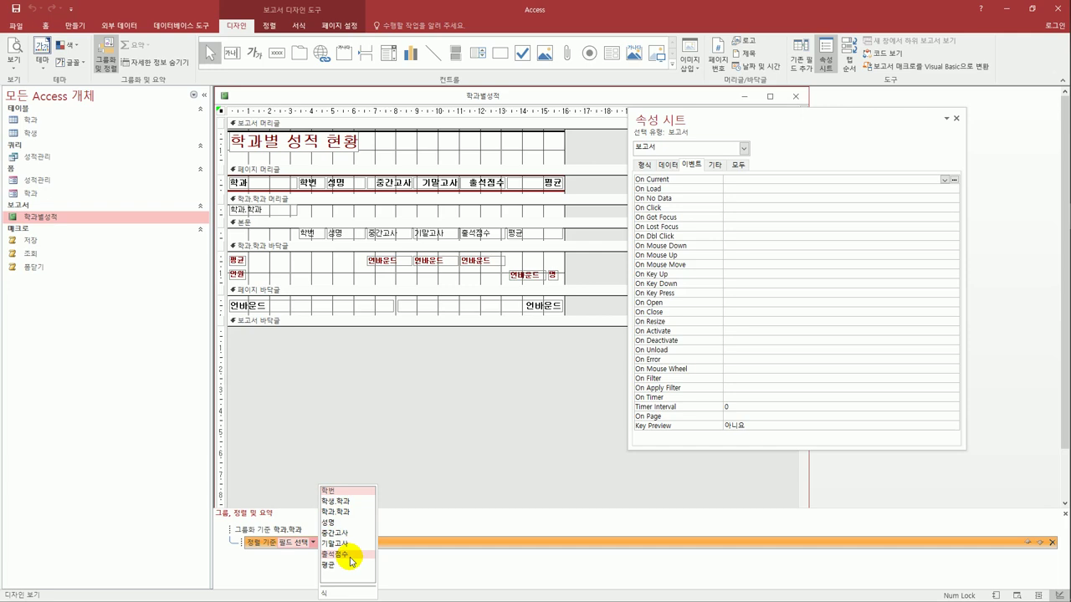
left_click(335, 491)
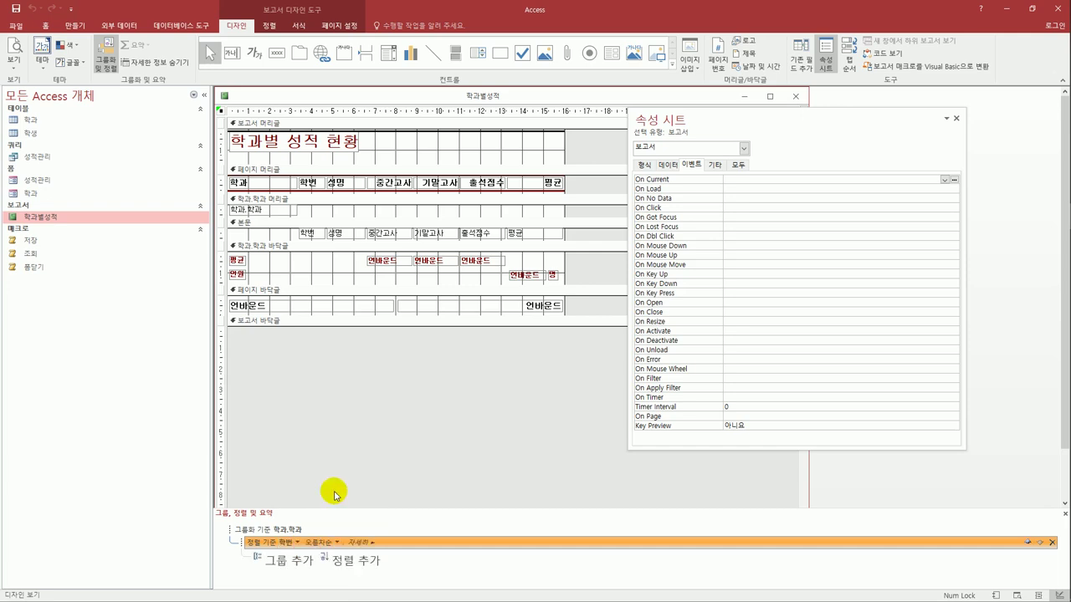
left_click(351, 562)
left_click(341, 529)
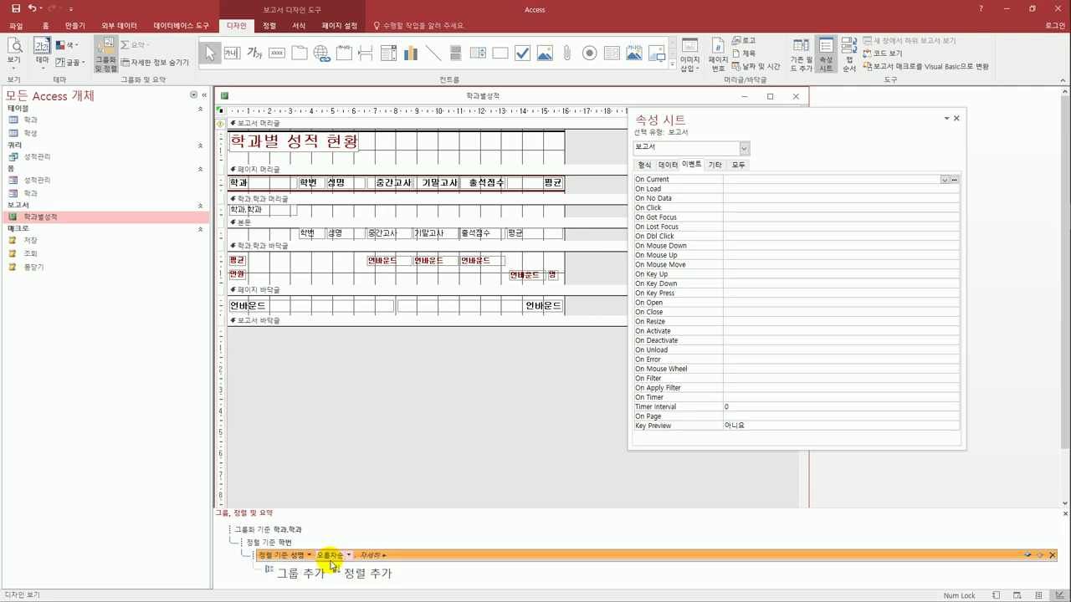
left_click(345, 451)
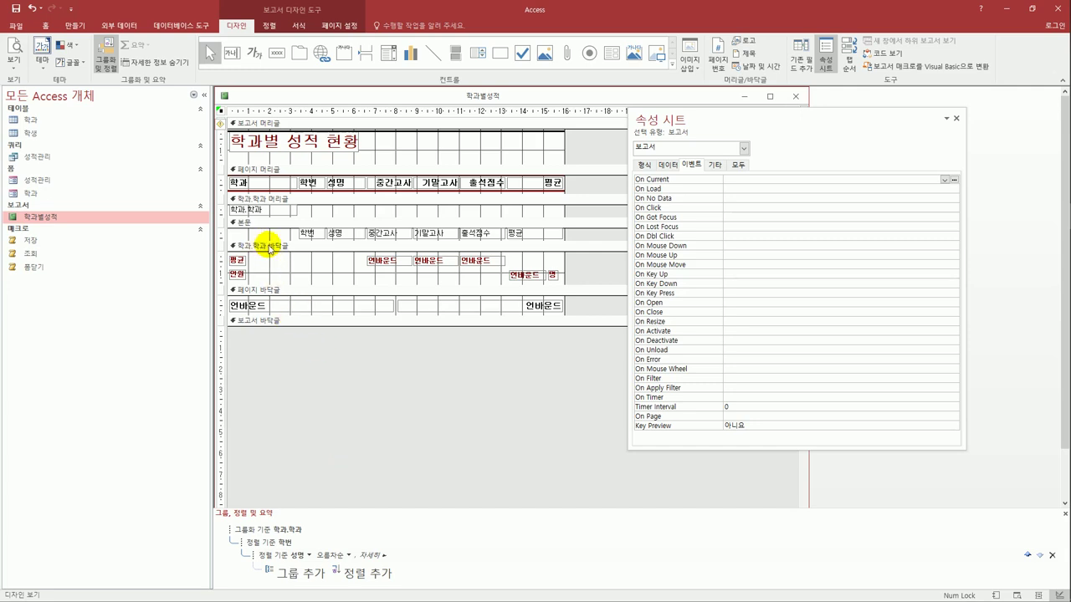
Set the control source (컨트롤 원본) of txt_중간고사평균 in the 학과 group footer to =Avg([중간고사])
left_click(379, 266)
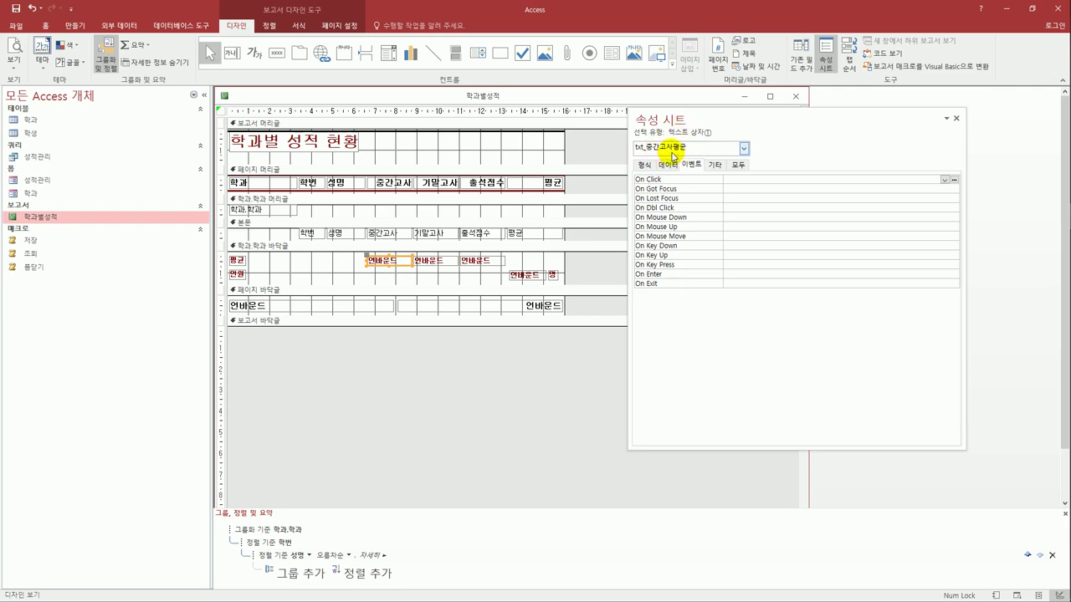
left_click(668, 165)
left_click(732, 180)
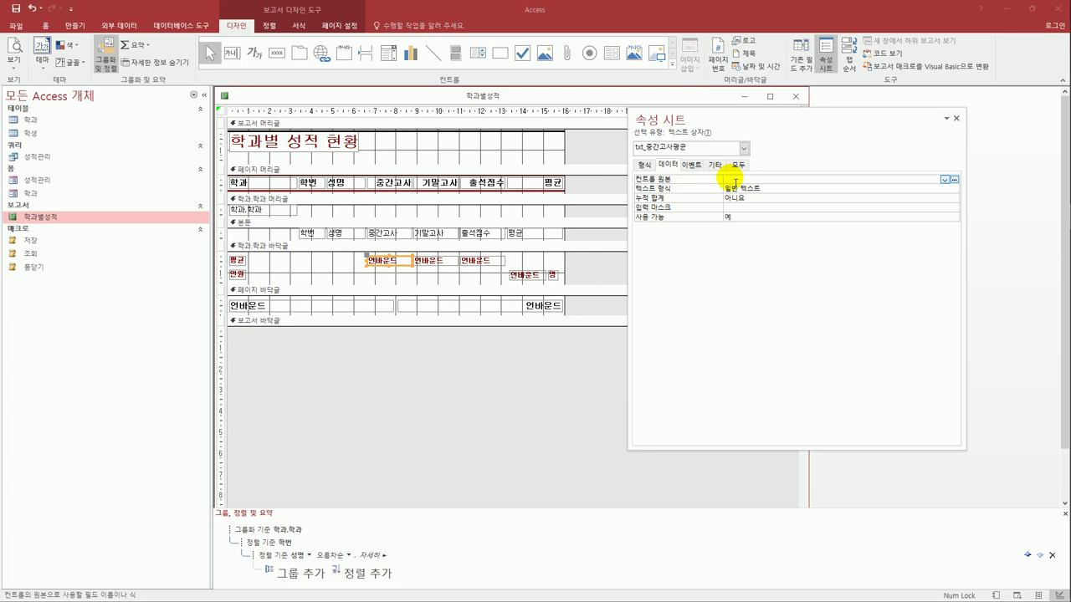
type("=avg")
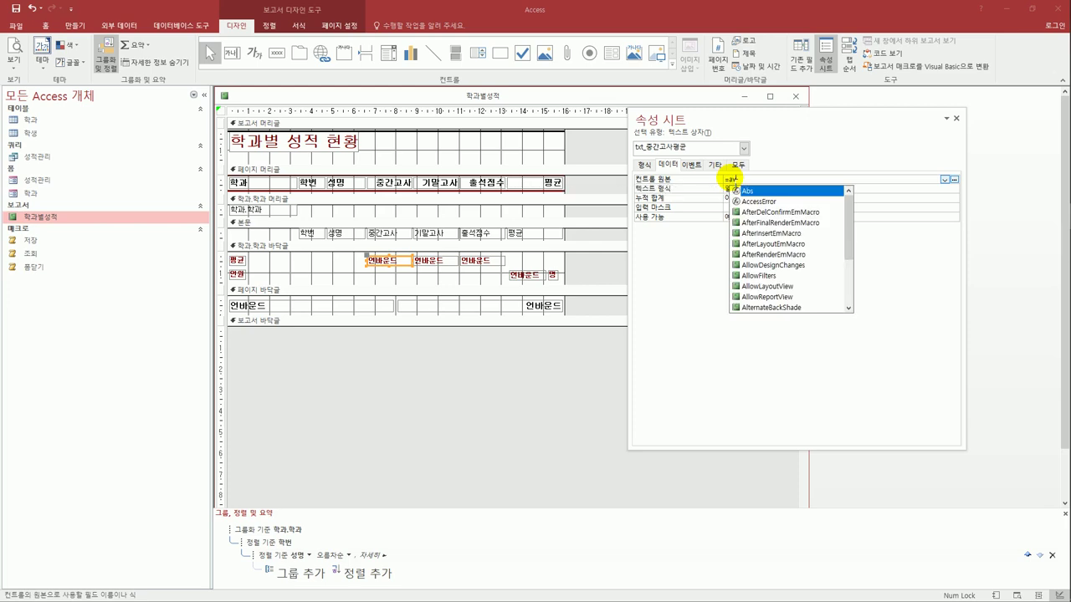
type("([")
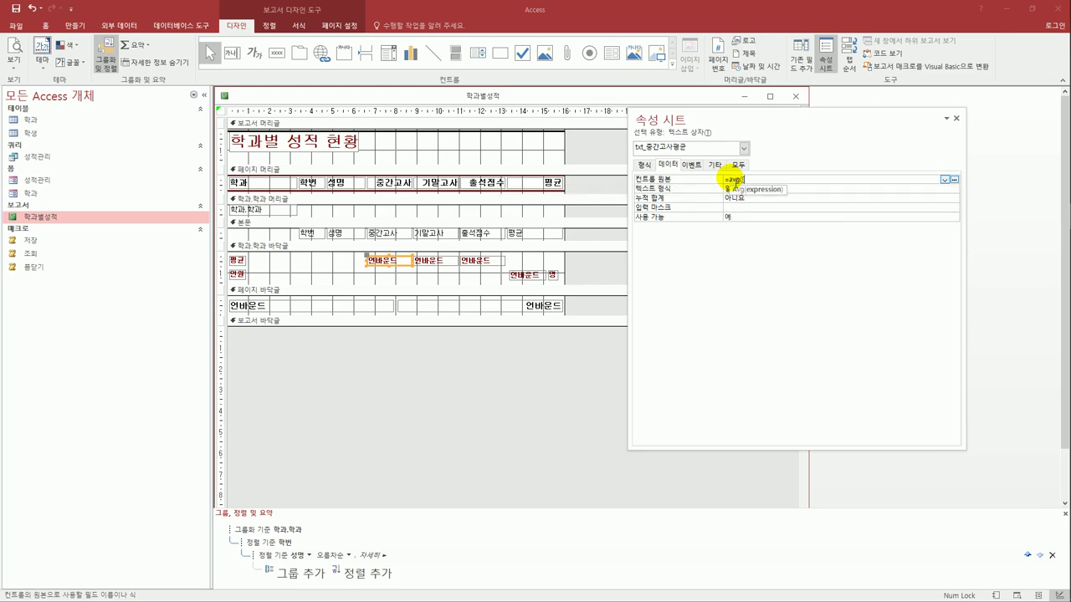
type("중간고사")
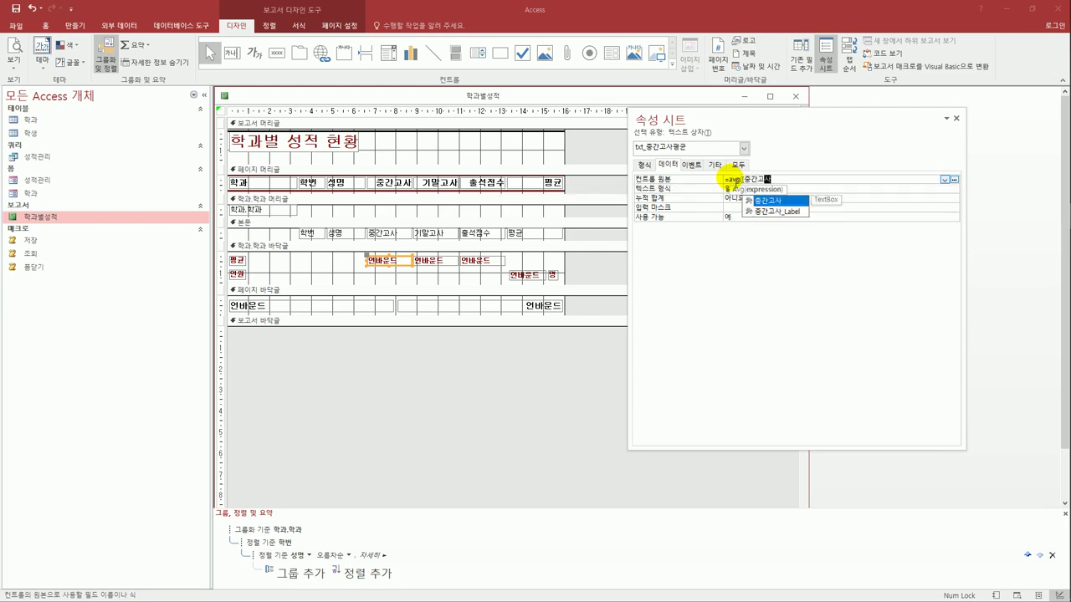
type("])")
key("Return")
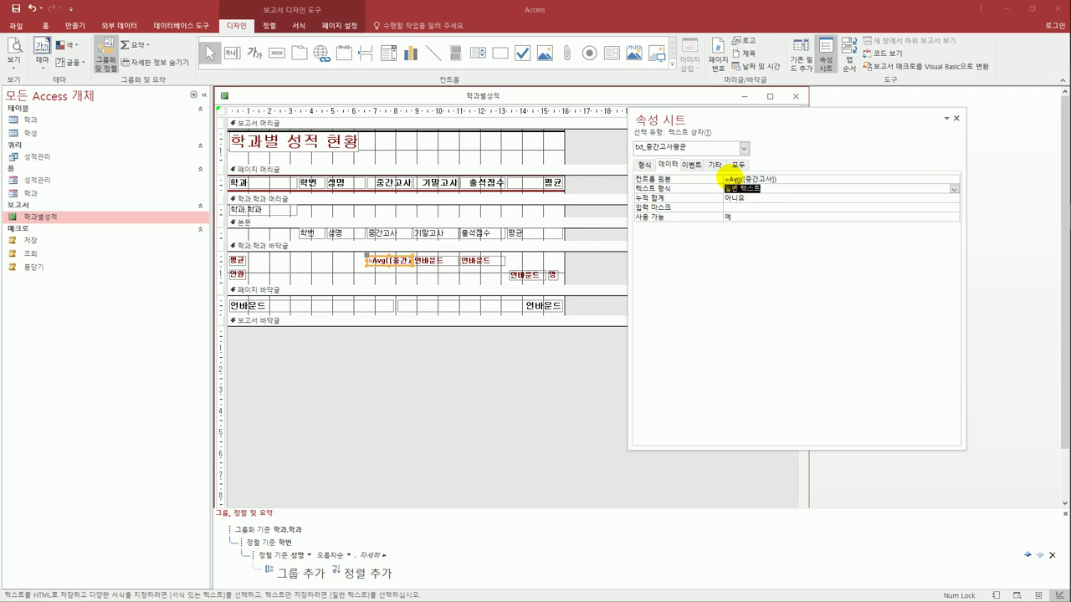
Set the control source of txt_기말고사평균 in the 학과 group footer to =Avg([기말고사])
left_click(443, 261)
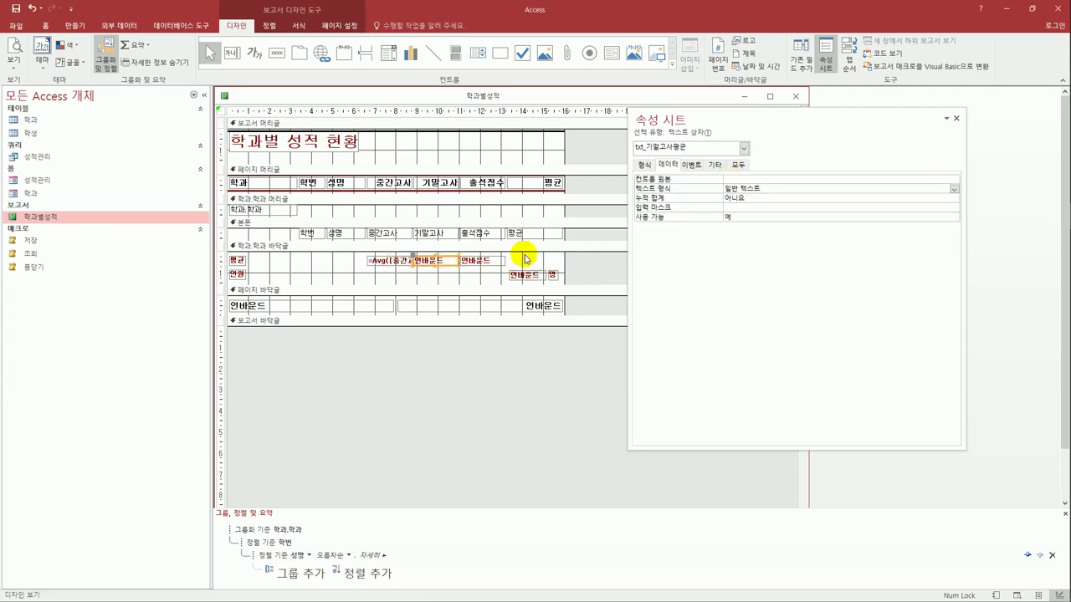
left_click(730, 179)
type("=")
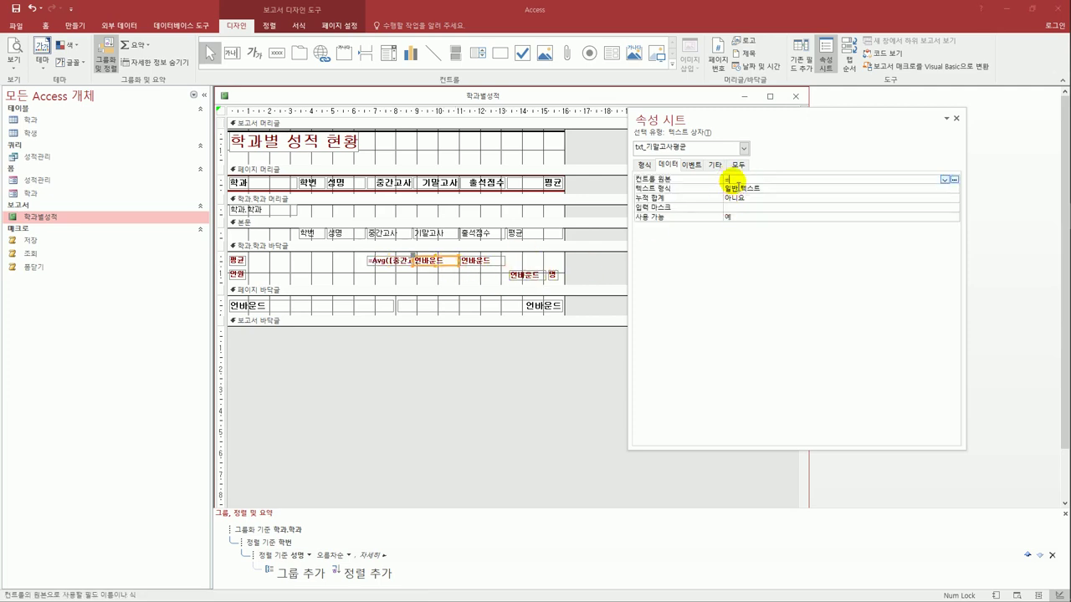
type("avg([기")
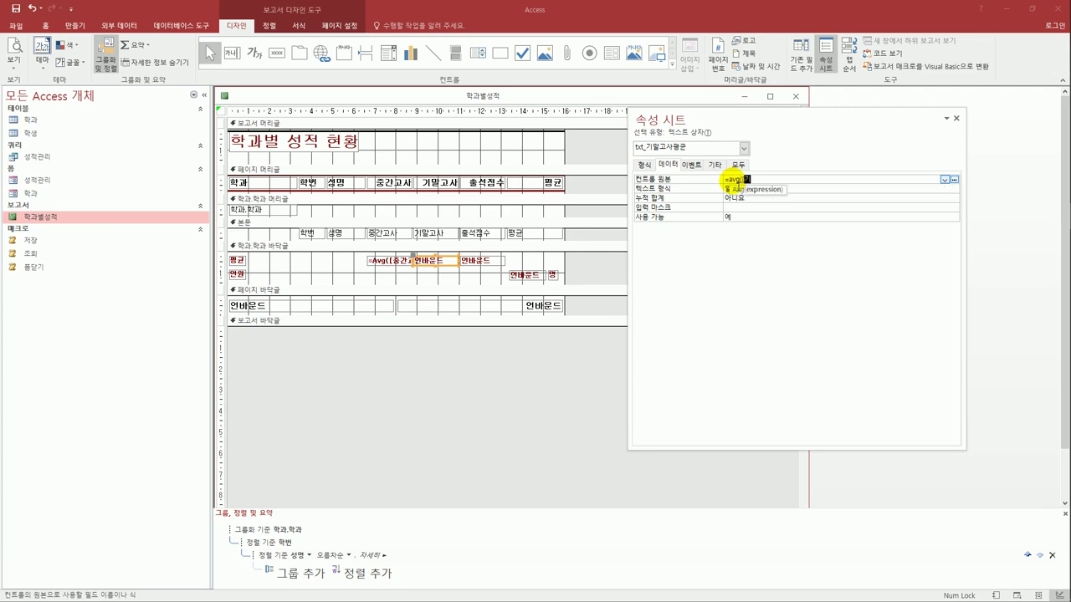
type("말고사])")
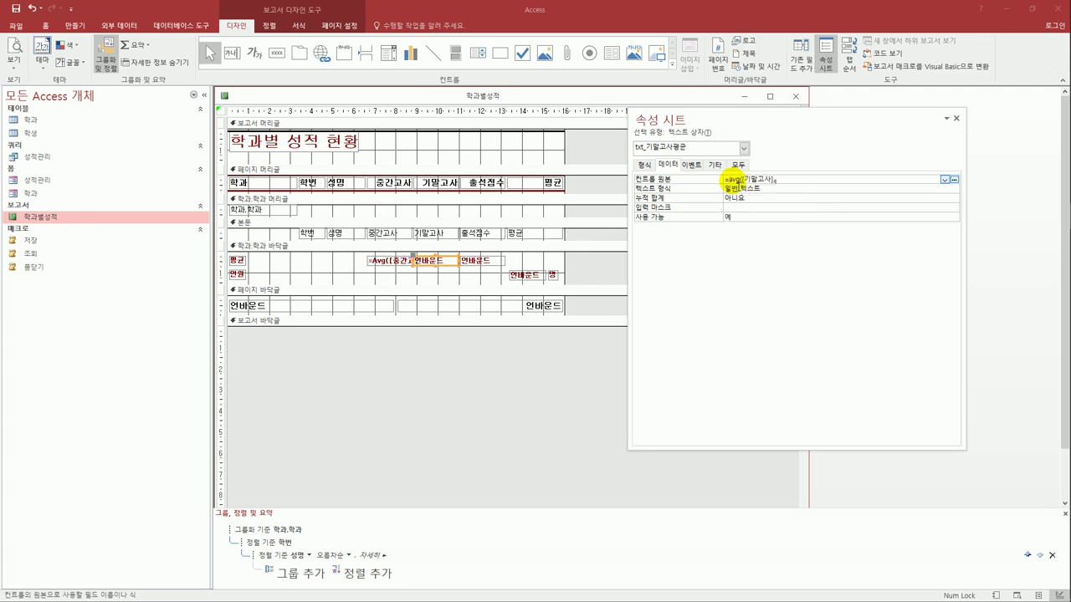
key("Return")
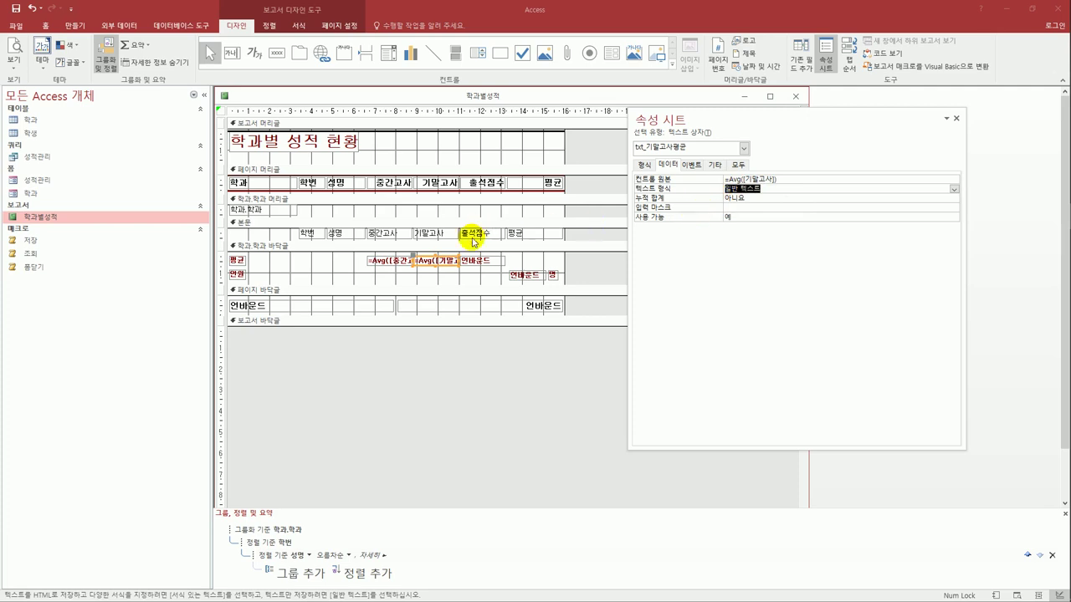
Set the control source of txt_출석점수평균 in the 학과 group footer to =Avg([출석점수])
left_click(479, 260)
left_click(732, 179)
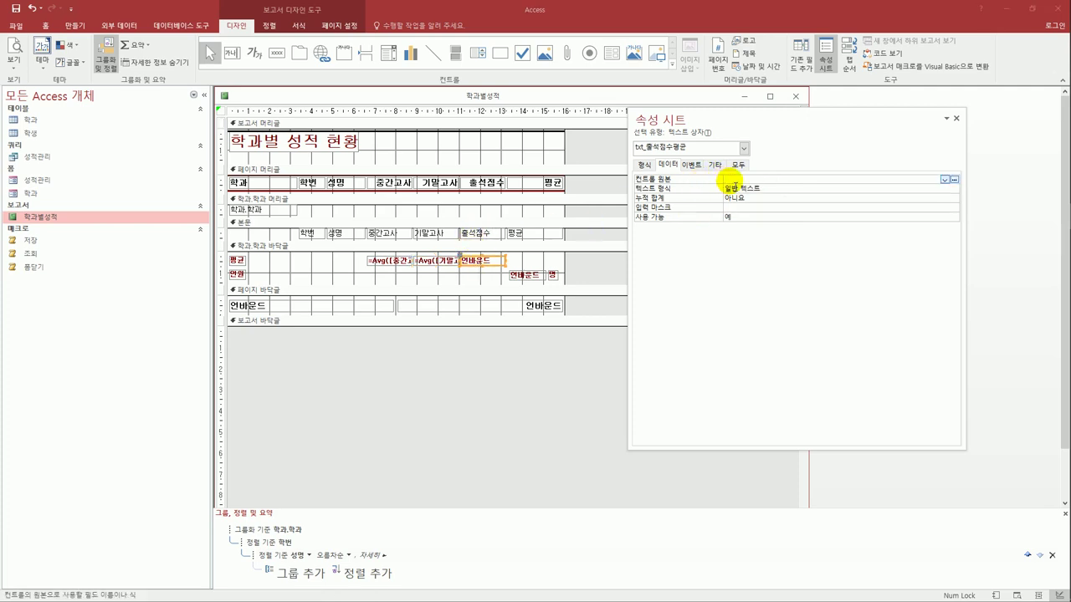
type("=avg([출석점")
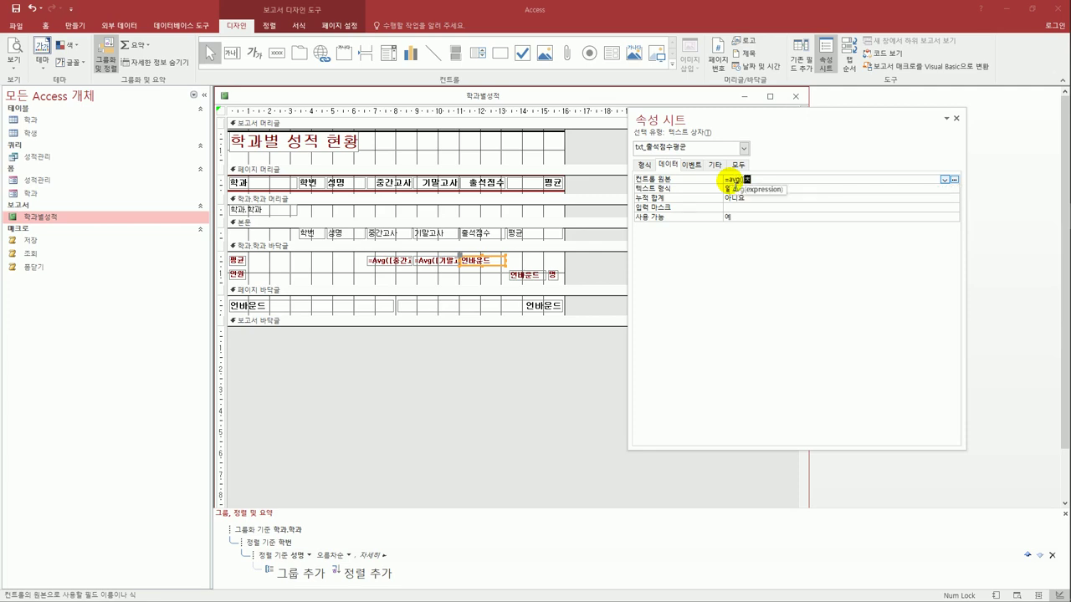
type("수])")
key("Return")
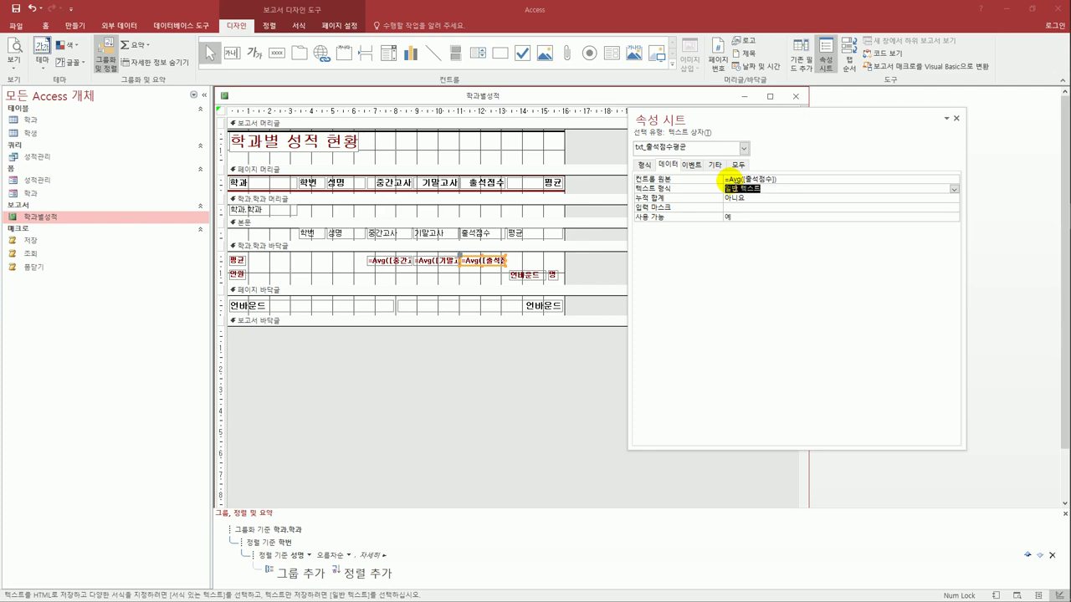
Set the control source of the txt_인원 text box in the 학과 group footer to =Count(*)
left_click(525, 280)
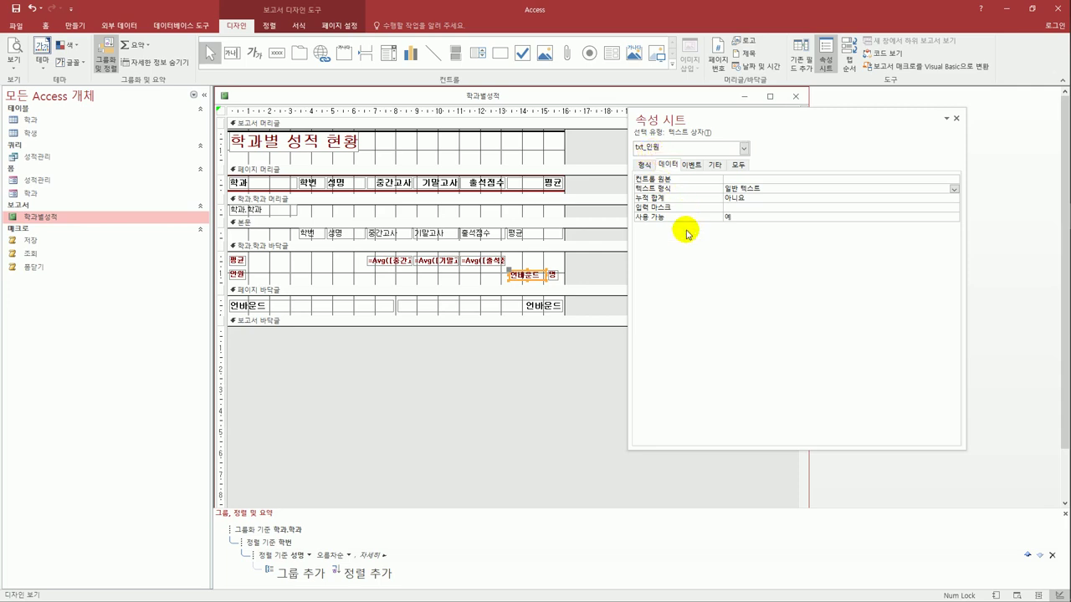
left_click(725, 178)
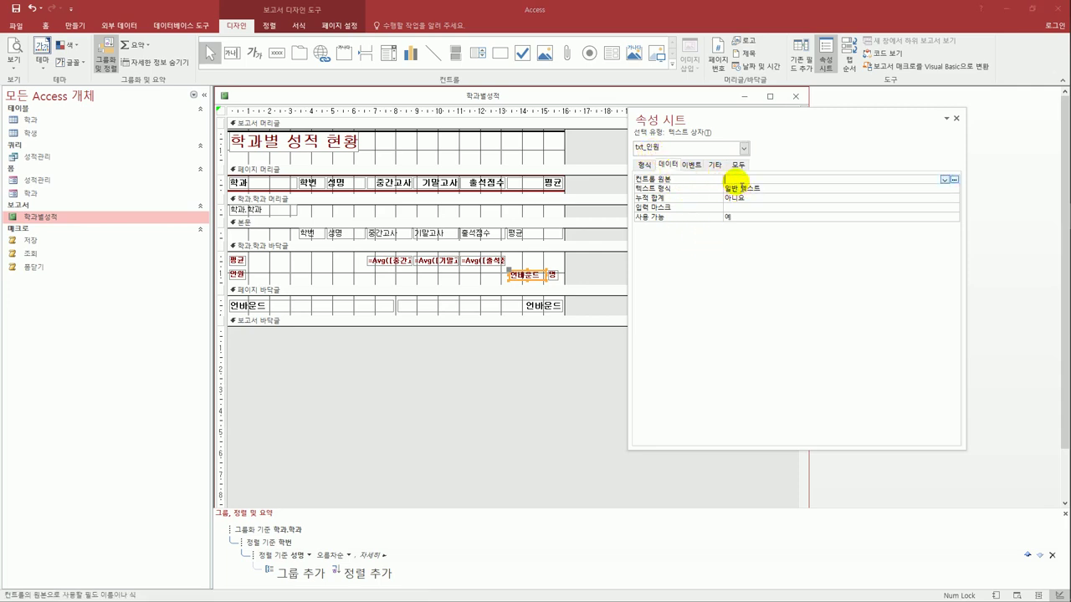
type("=co")
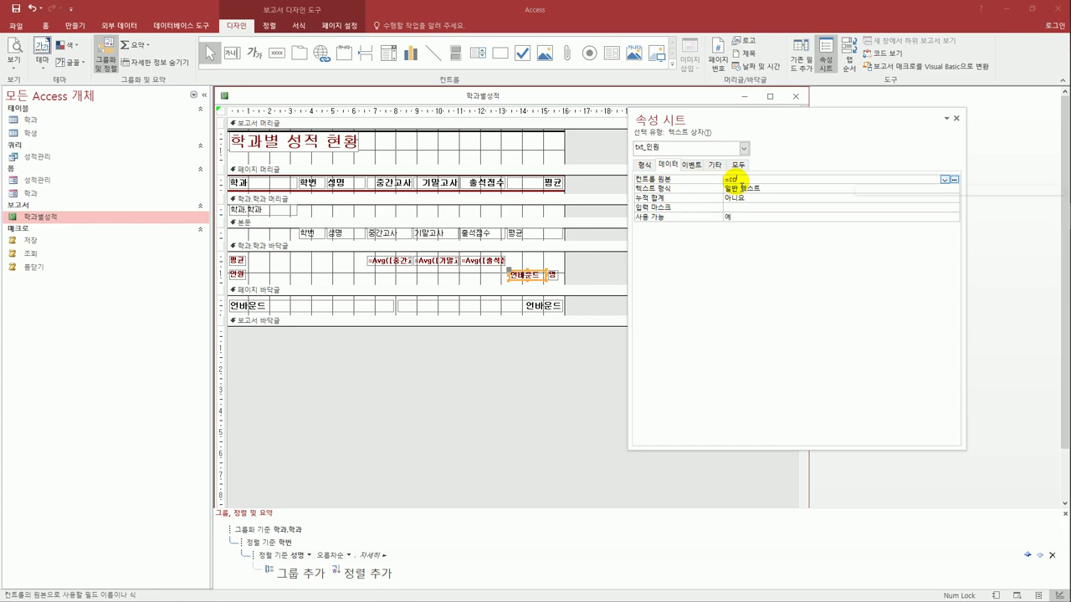
type("unt(*)")
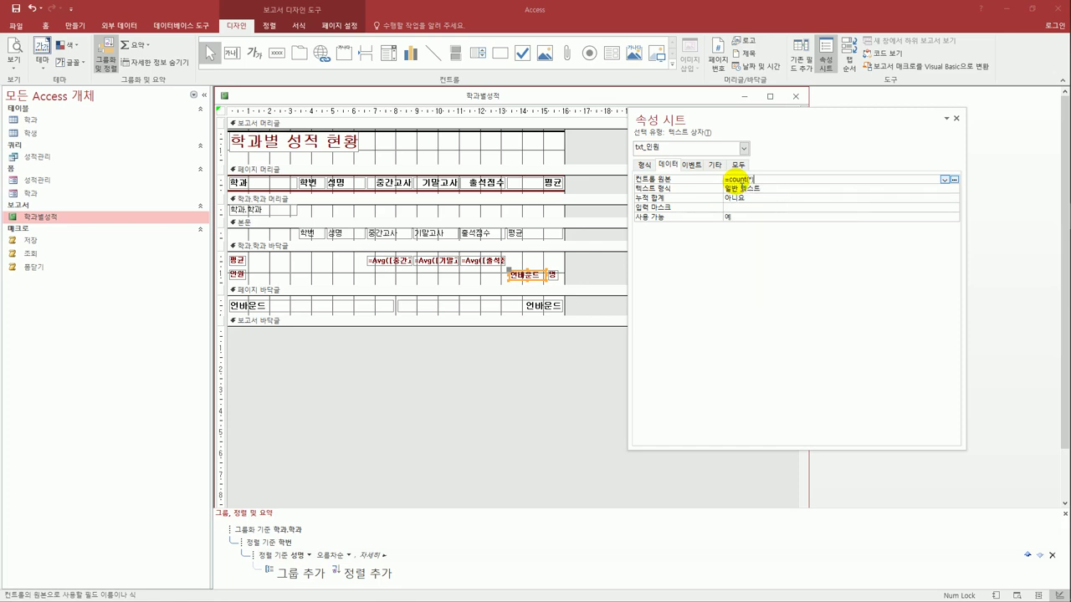
key("Return")
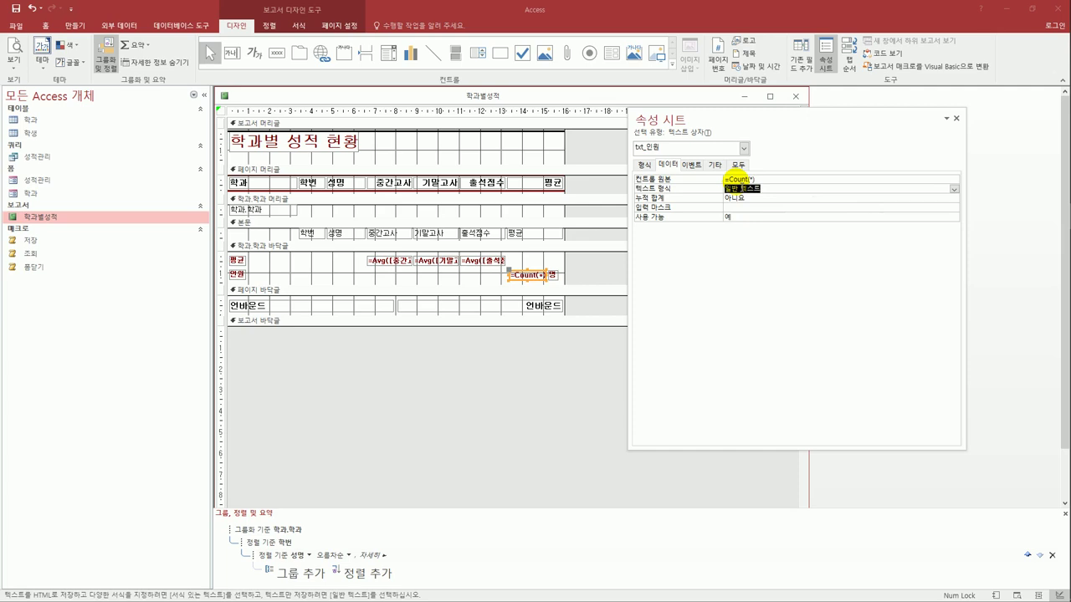
Set the control source of the txt_날짜 text box in the page footer to =Now()
left_click(367, 317)
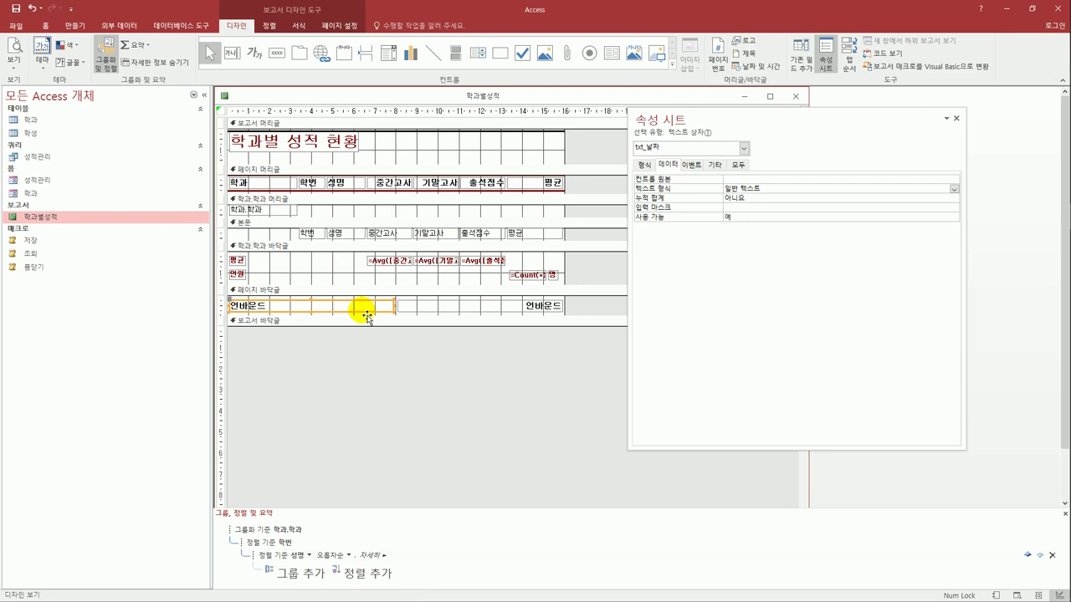
left_click(747, 180)
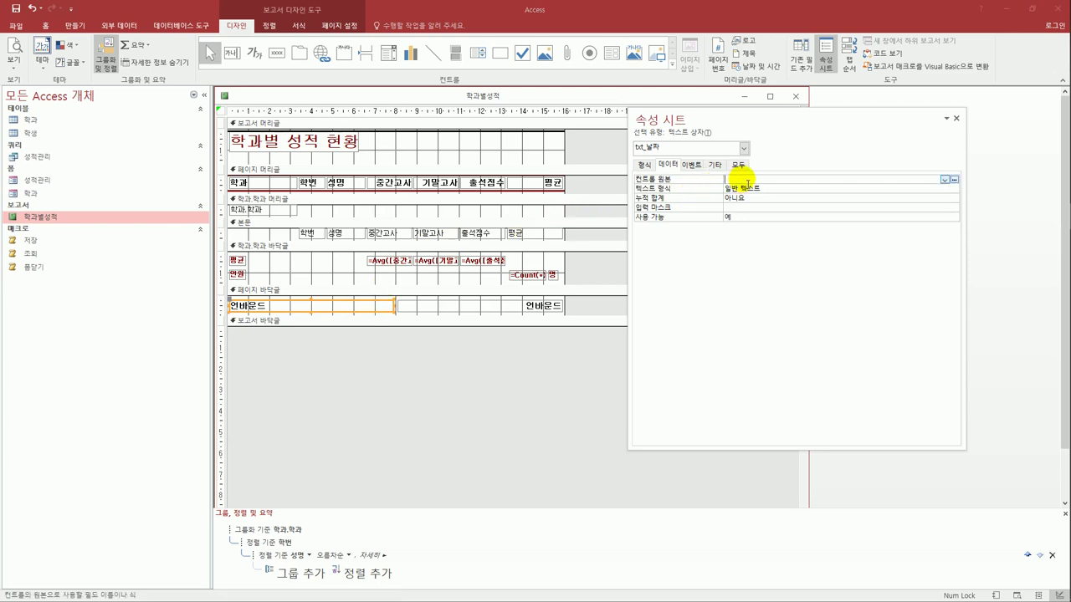
type("=no")
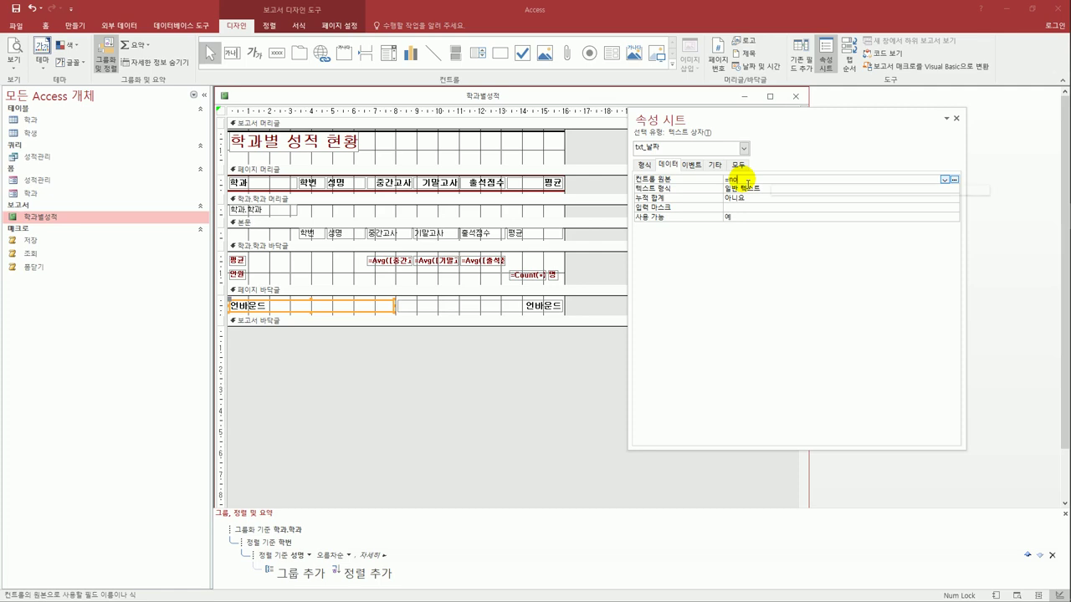
key("Return")
key("Return")
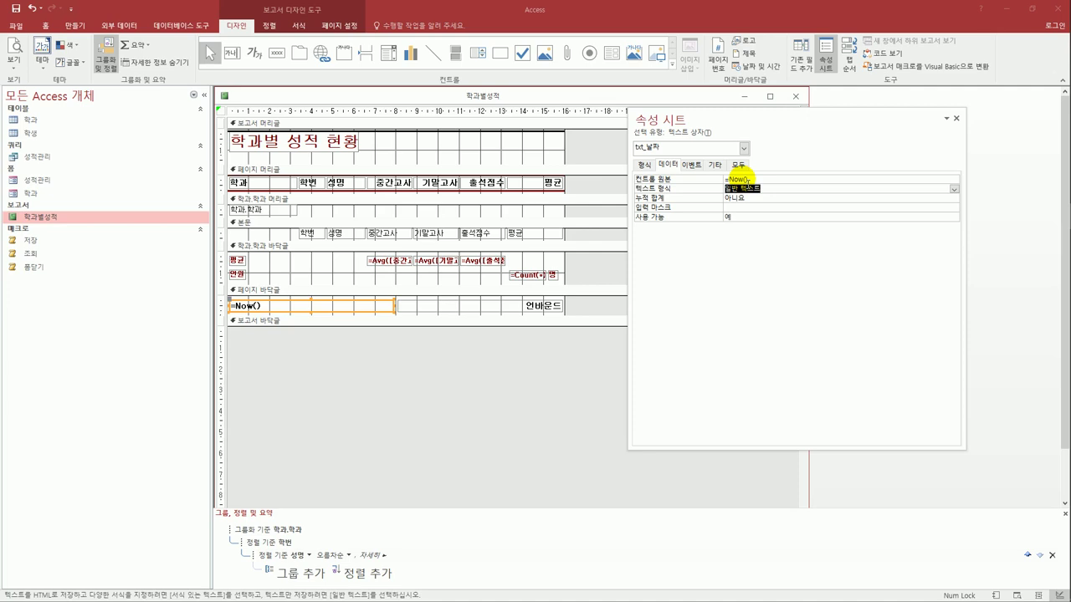
Set the format (형식) of txt_날짜 to yyyy년 mm월 dd일 aaaa ampm h:nn:ss
left_click(644, 165)
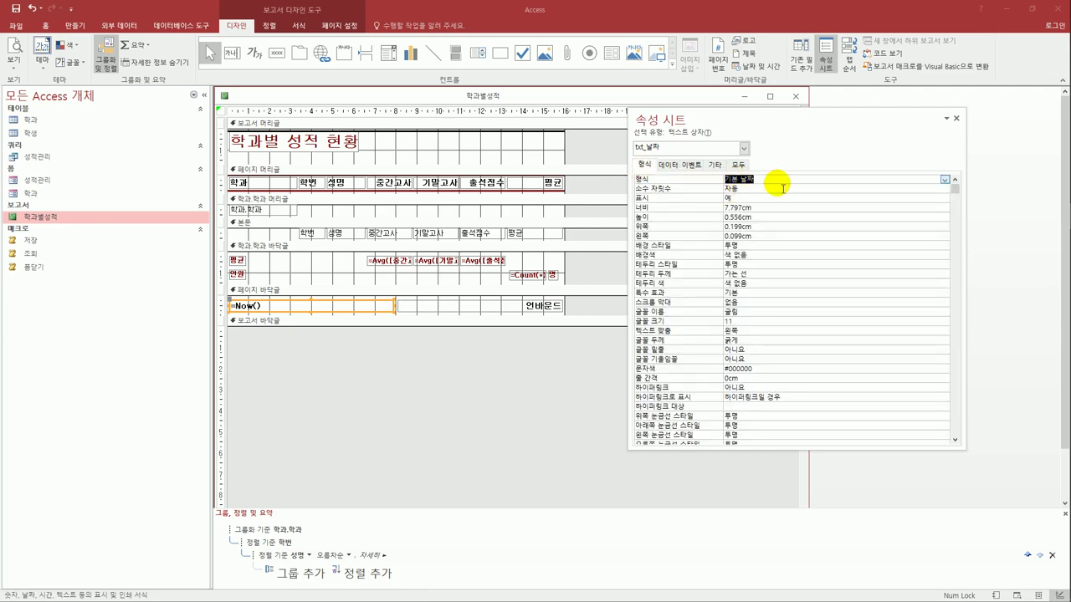
type("yyyy")
type("년")
type(" mm월 d")
type("d일")
type(" ㅅ")
type("aaaa")
type(" ampm")
type(" h")
type(":")
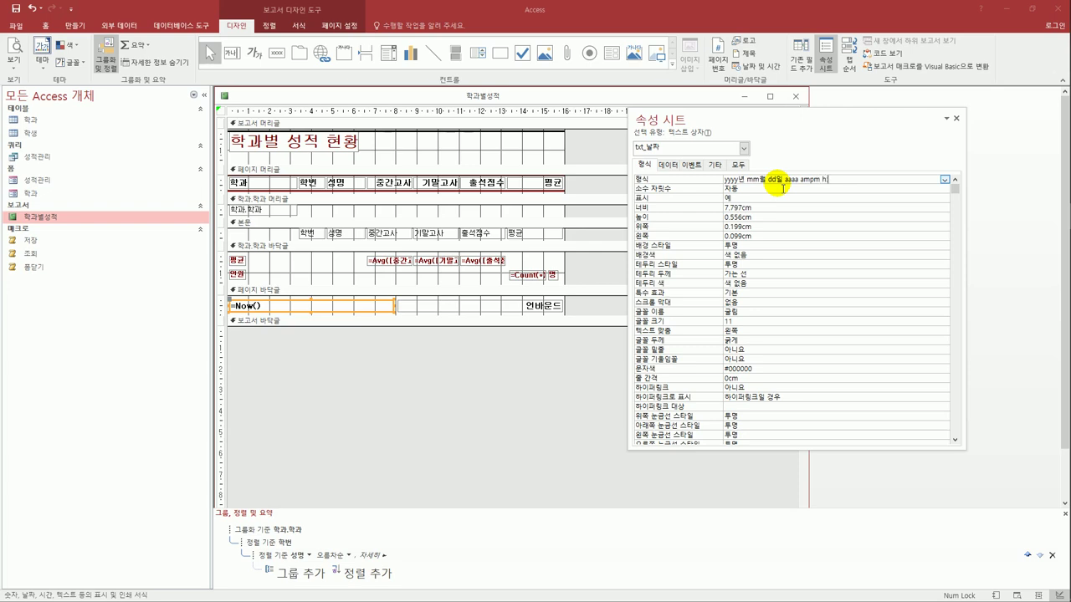
type("nn:ss")
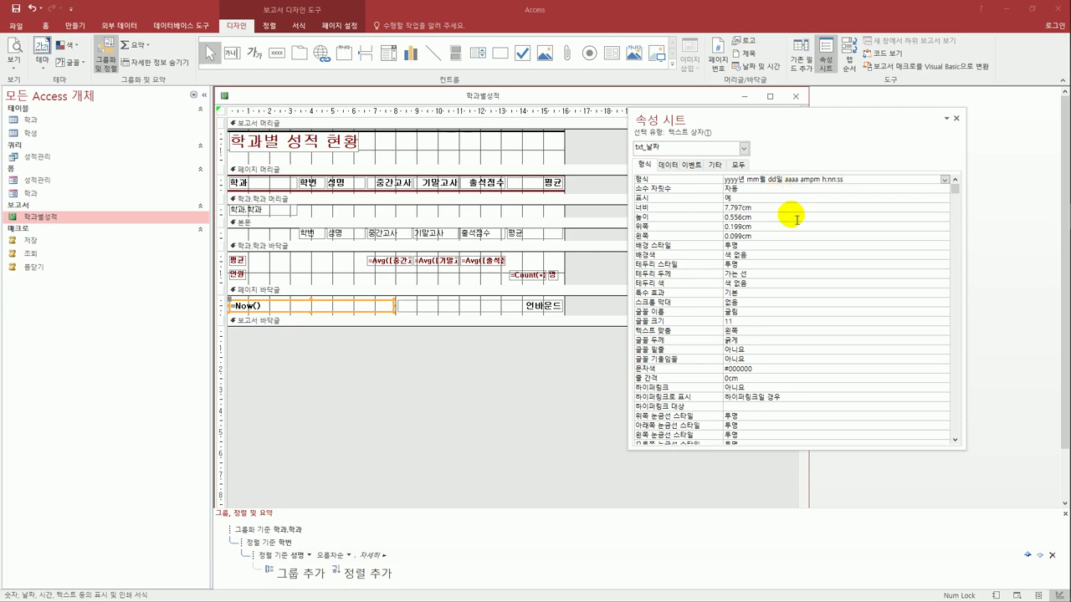
left_click(796, 219)
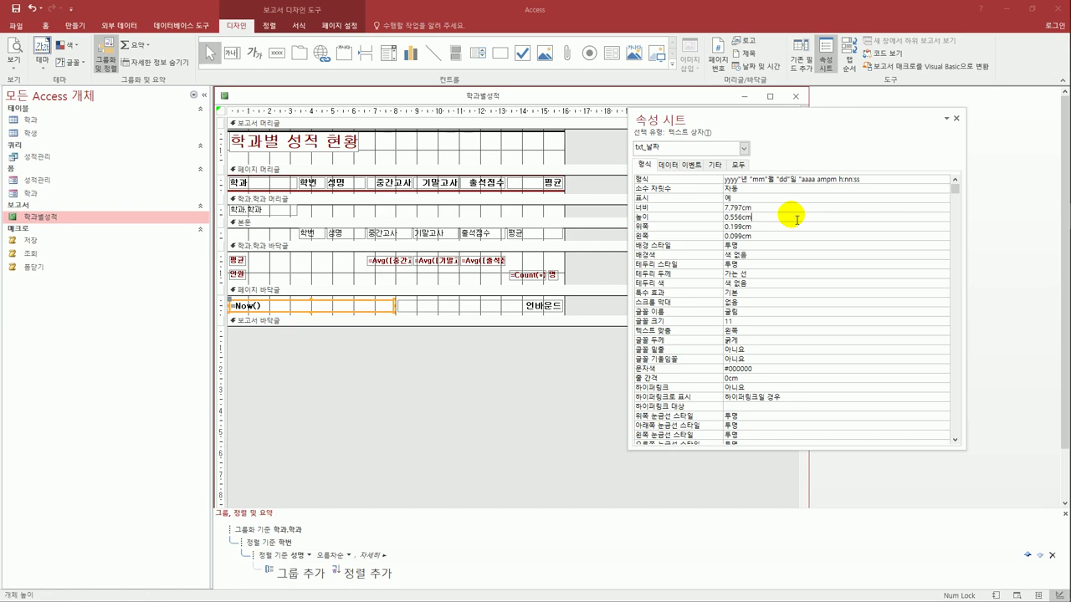
Set the control source of txt_페이지 in the page footer to =[pages] & " 페이지 중 " & [page] & " 페이지"
left_click(506, 309)
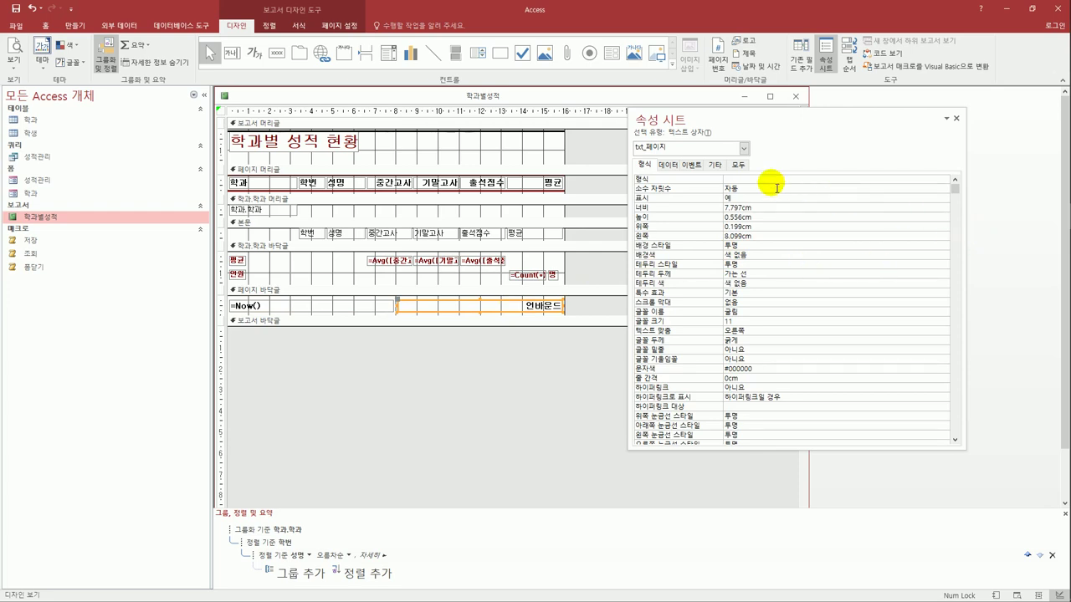
left_click(669, 167)
left_click(734, 180)
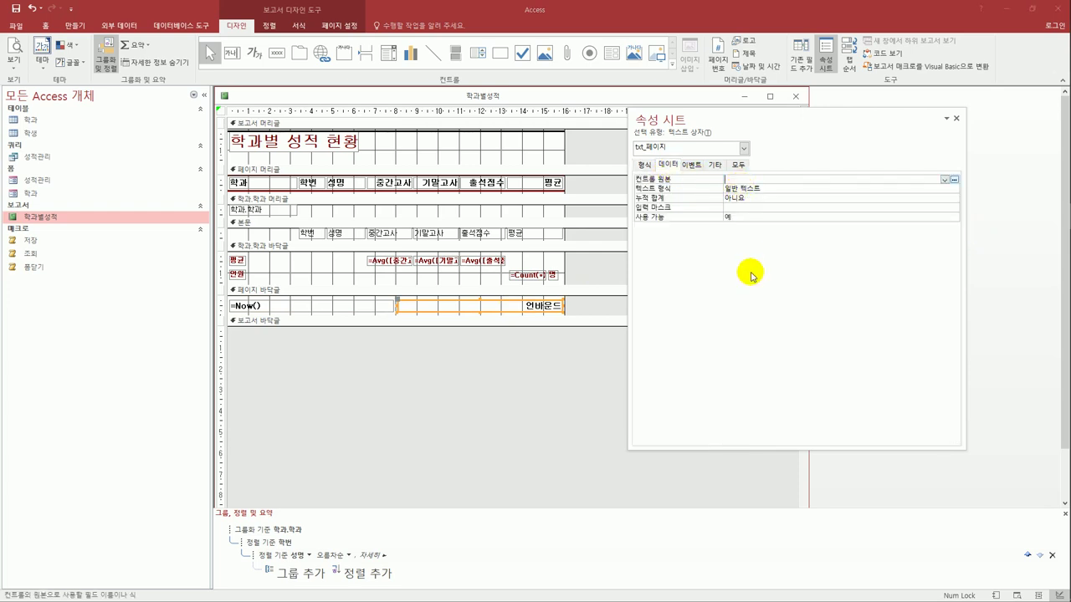
type("=")
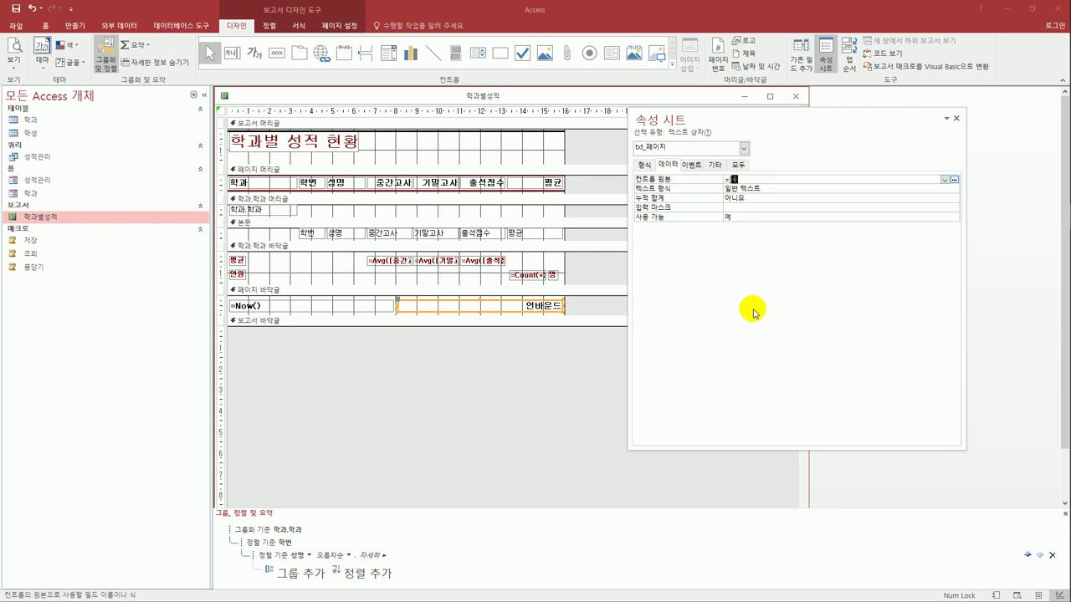
type("[pag")
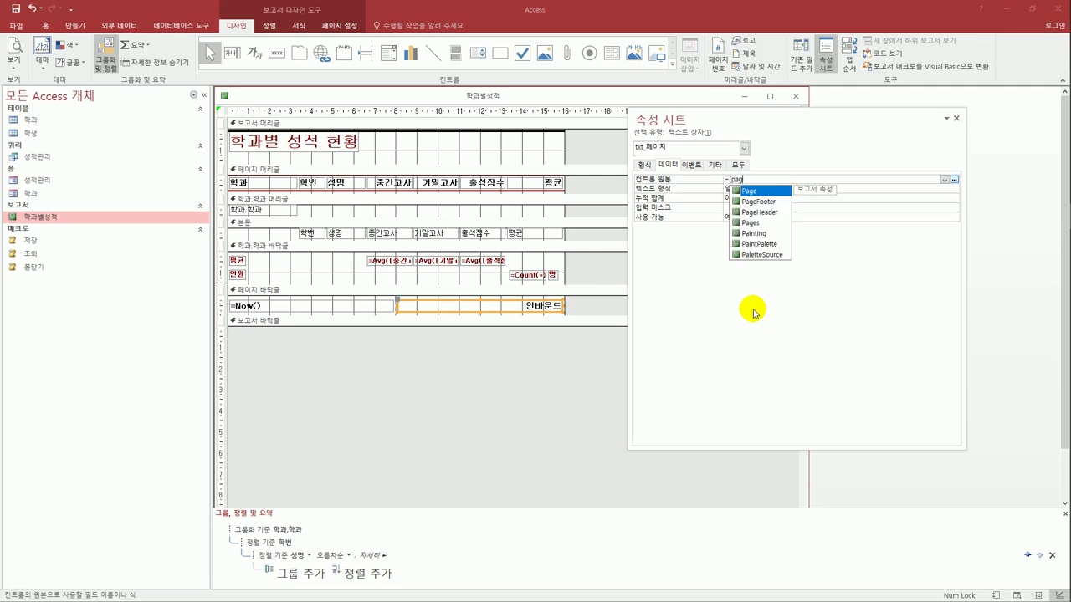
type("es]")
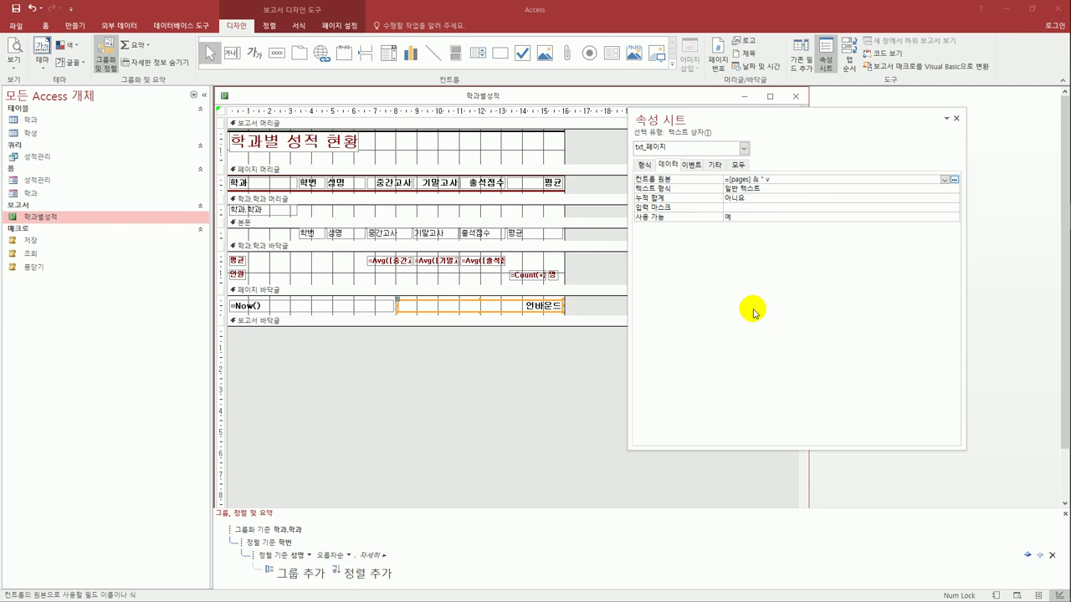
type("& \" 페이지")
type(" 중")
type("\" &")
type(" [page")
type("]")
type(" & \"")
type(" vp")
key("BackSpace")
key("BackSpace")
type("페이지\"")
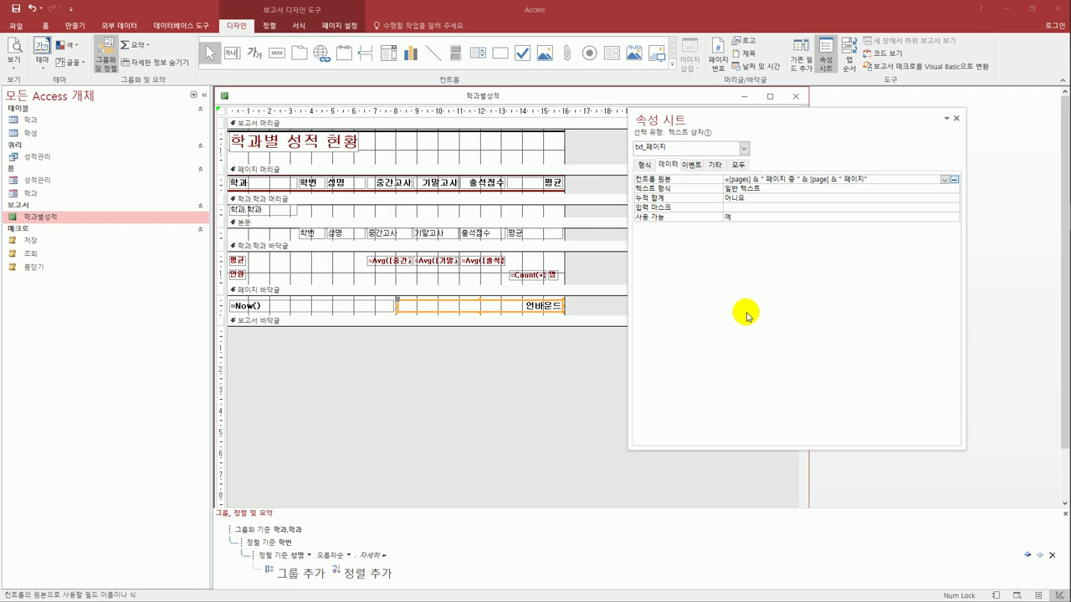
left_click(599, 279)
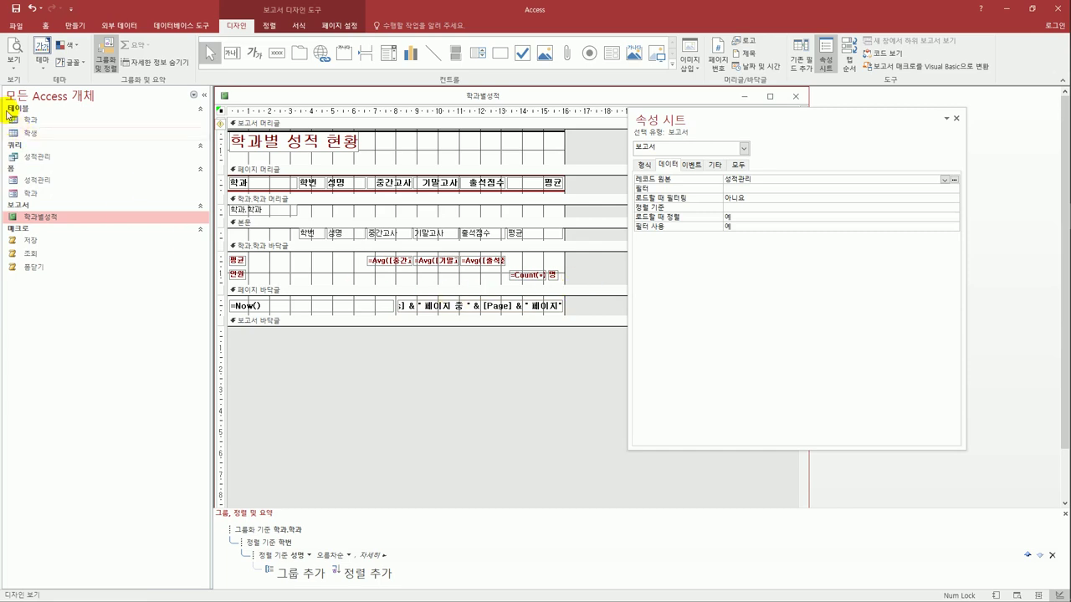
Examine the 학과별성적 report's group averages, counts and page footer in print preview, and close the report
left_click(14, 64)
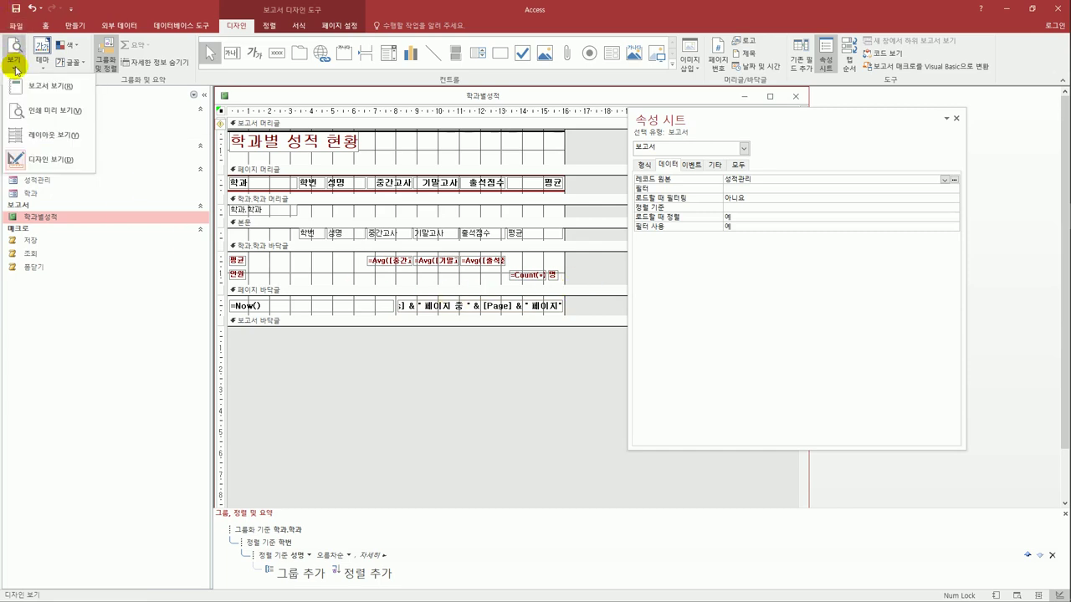
left_click(36, 109)
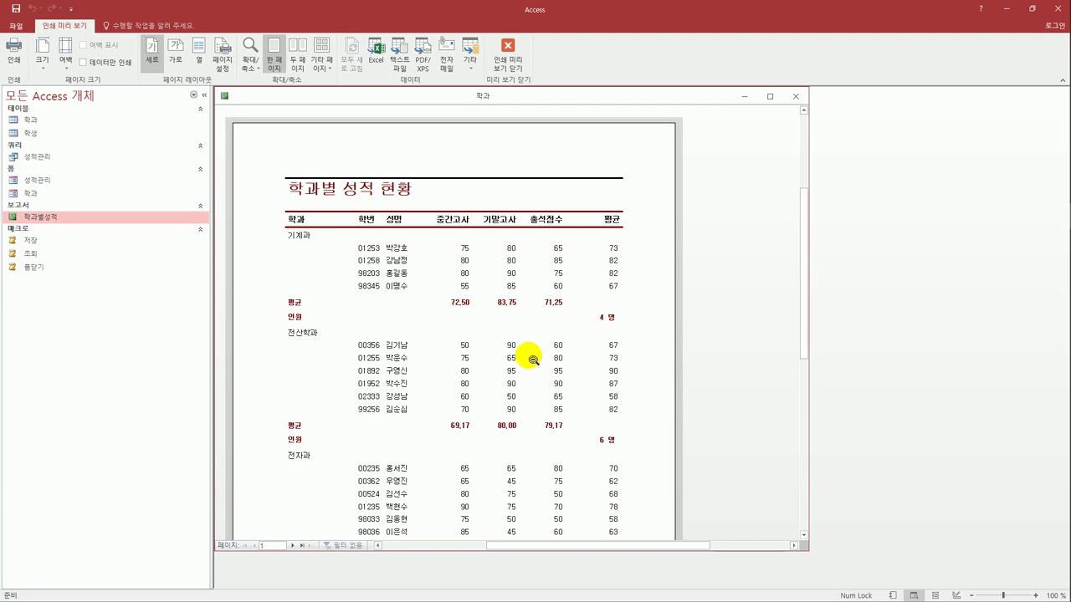
scroll(532, 358, "down", 5)
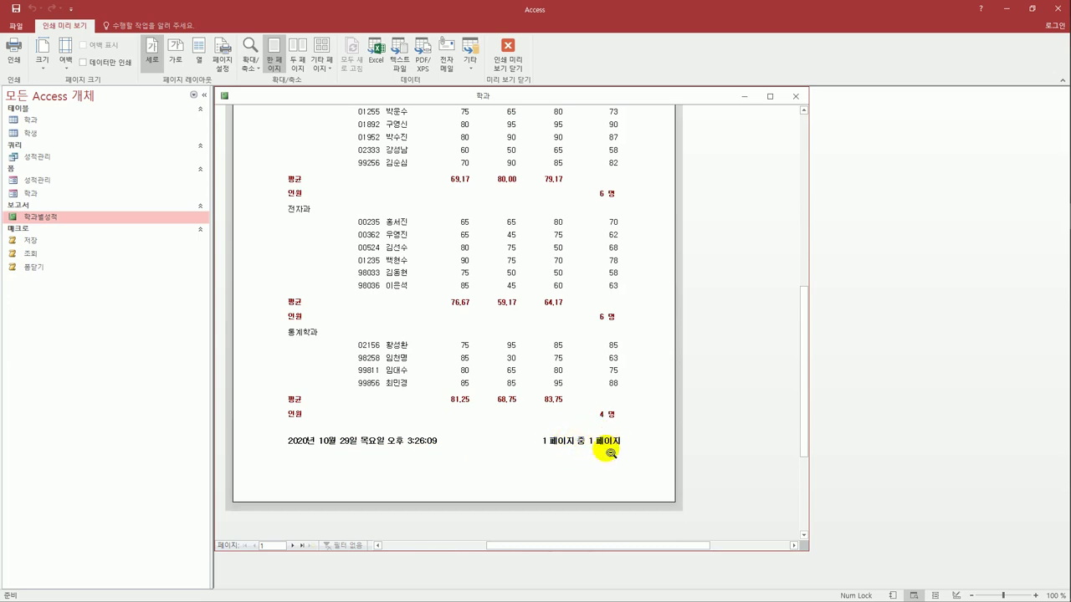
scroll(609, 453, "up", 5)
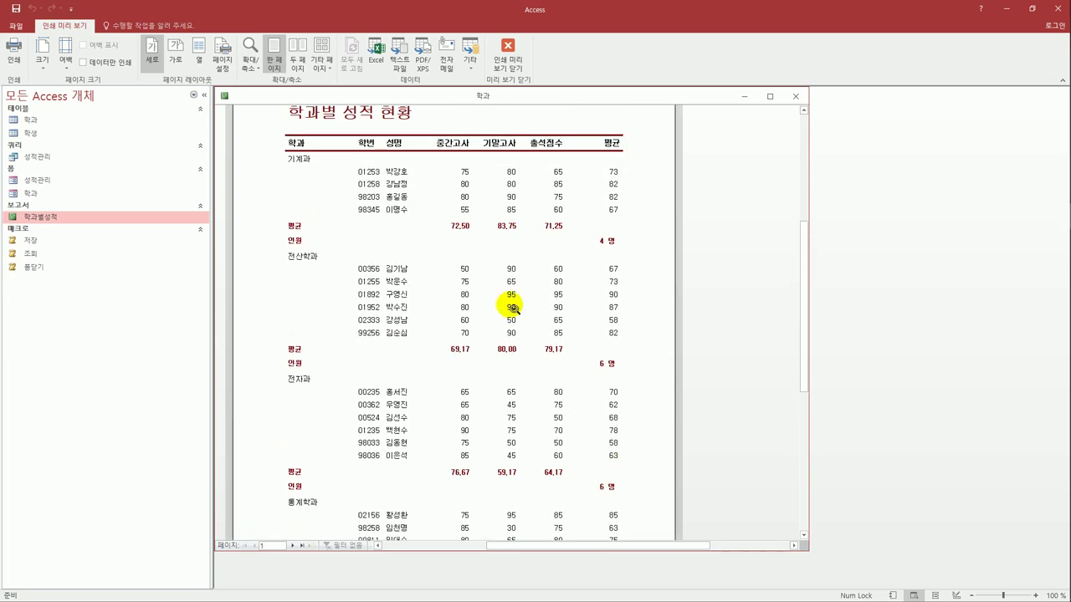
left_click(508, 56)
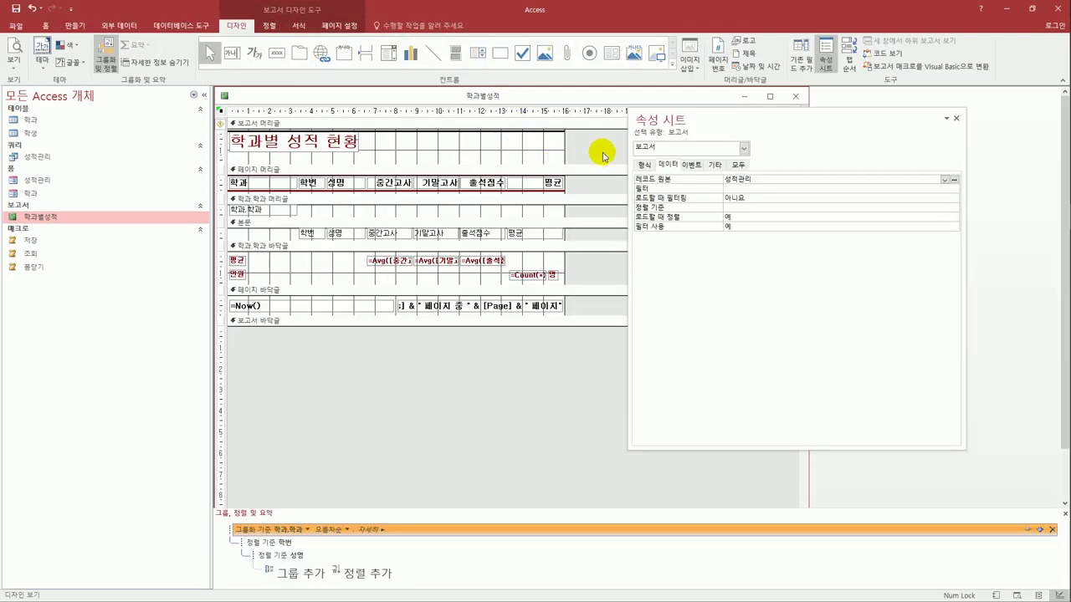
left_click(794, 98)
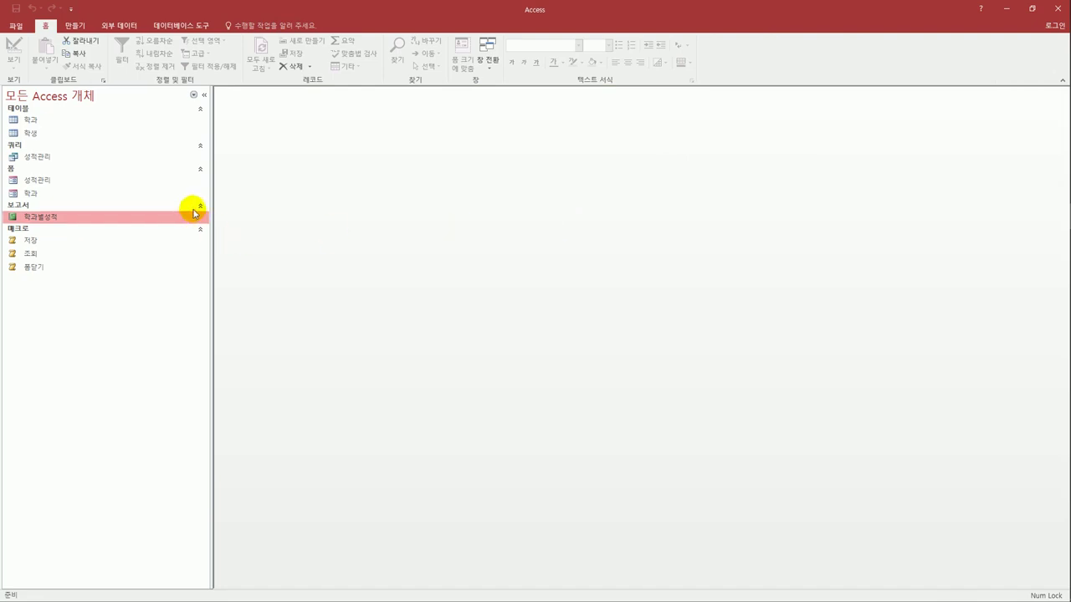
Open the 성적관리 form in design view and display the event properties of the 인쇄 button (cmd_인쇄)
left_click(81, 184)
right_click(80, 183)
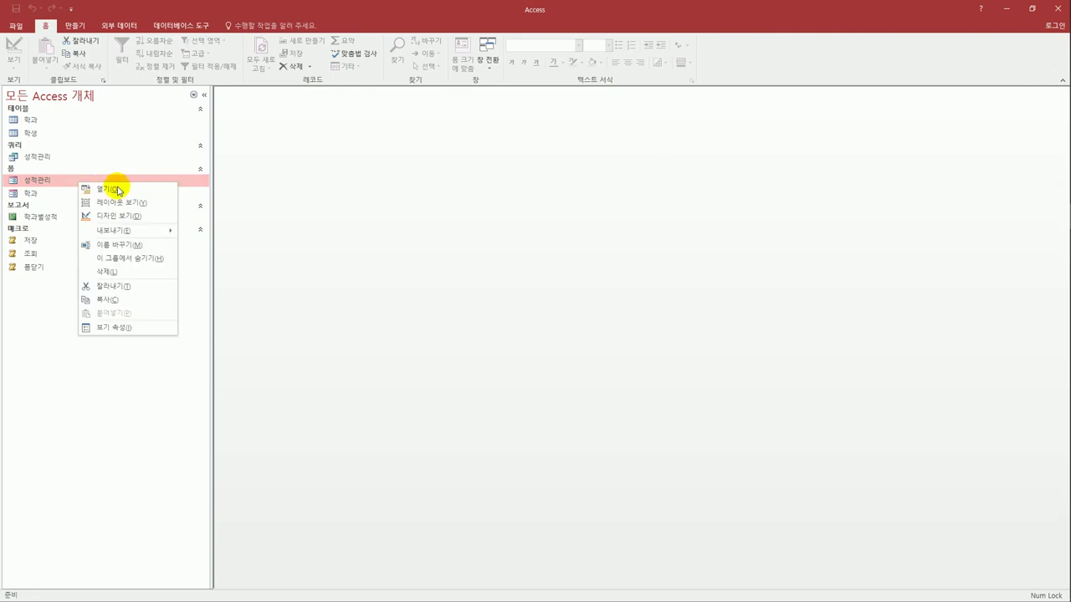
left_click(134, 215)
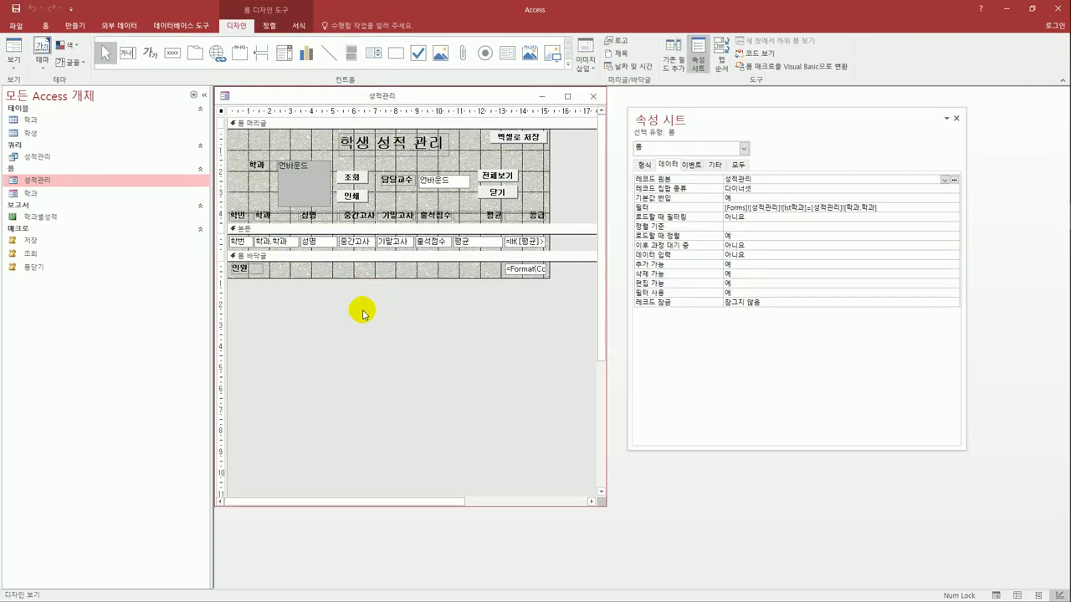
left_click(351, 197)
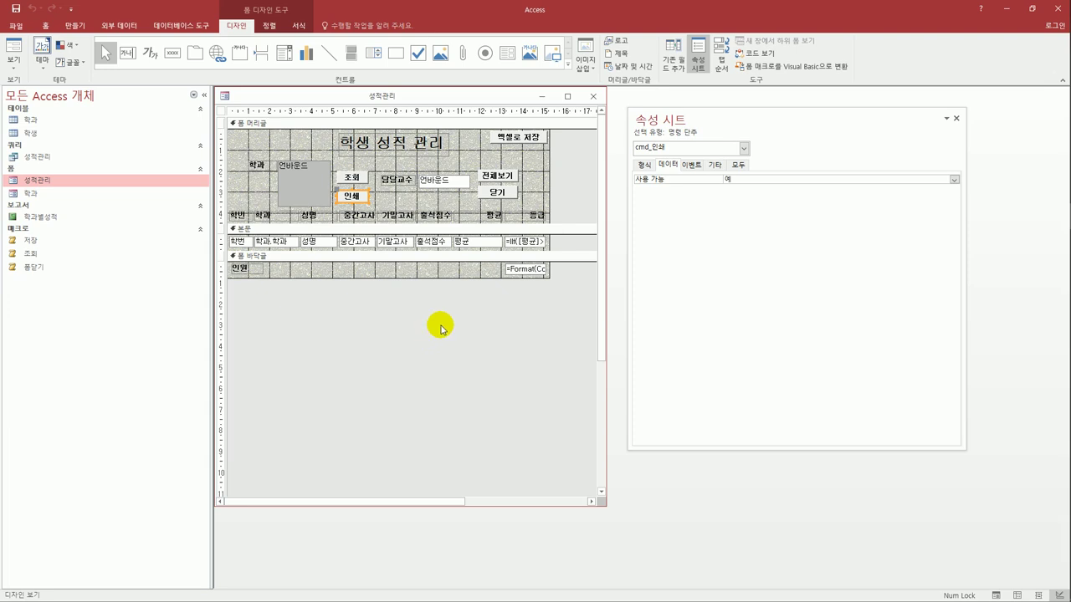
left_click(688, 167)
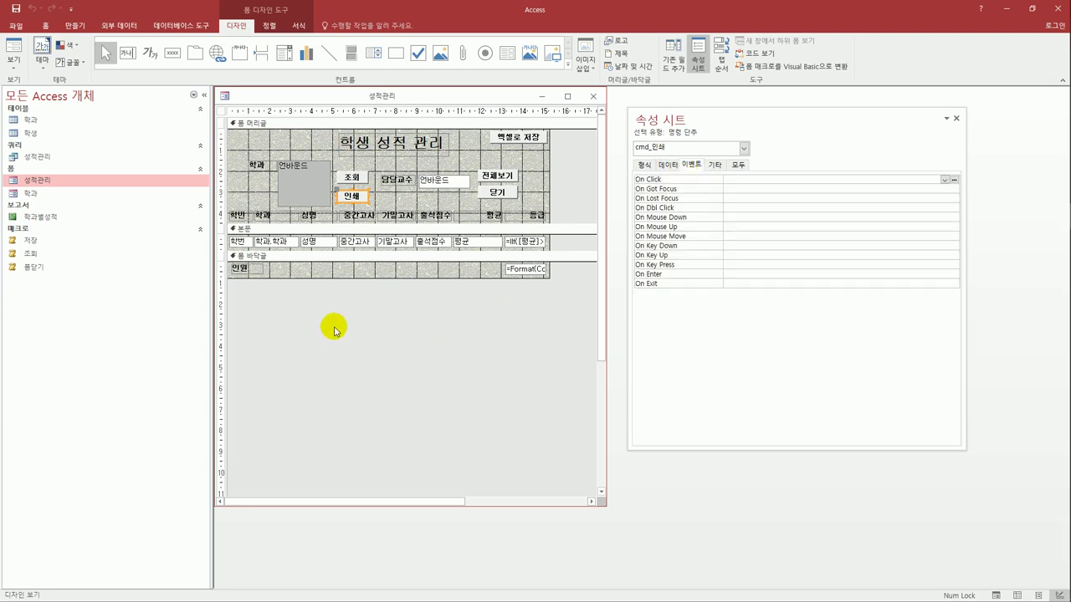
Create a new macro containing an OpenReport action
left_click(70, 26)
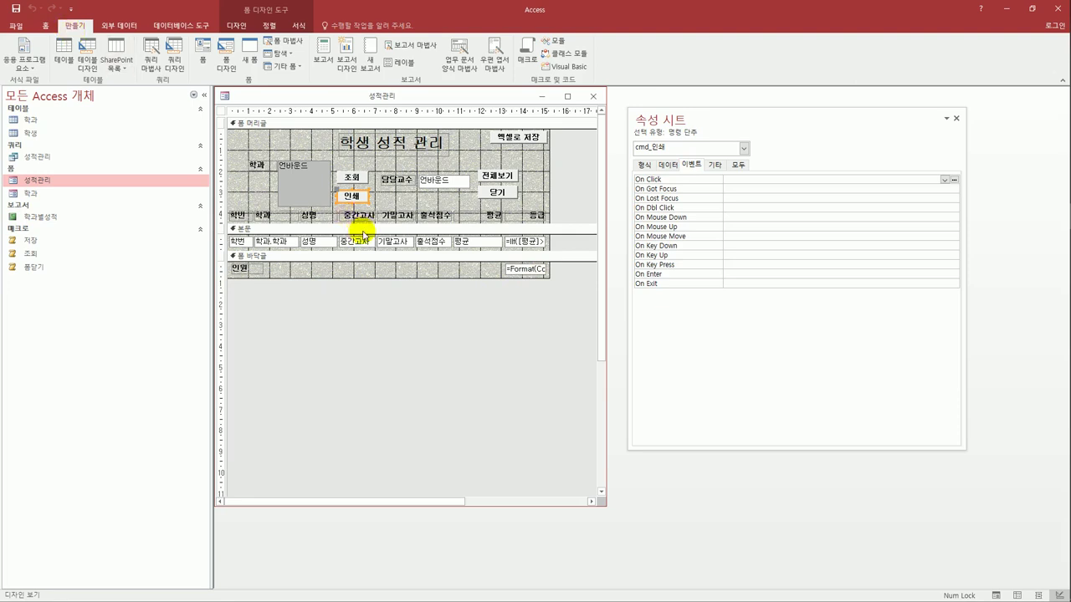
left_click(524, 52)
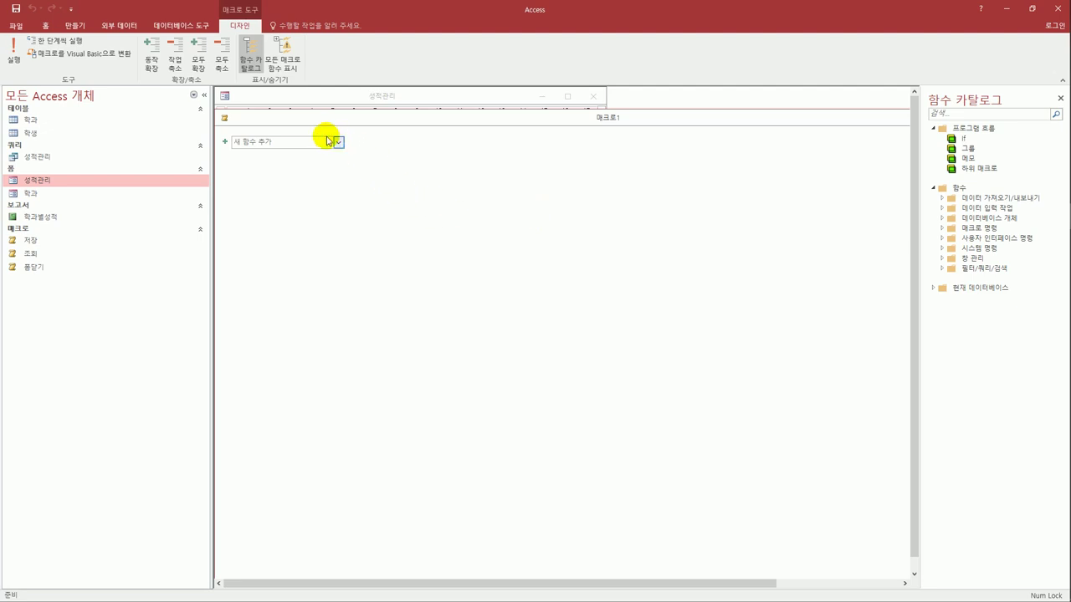
left_click_drag(224, 117, 435, 289)
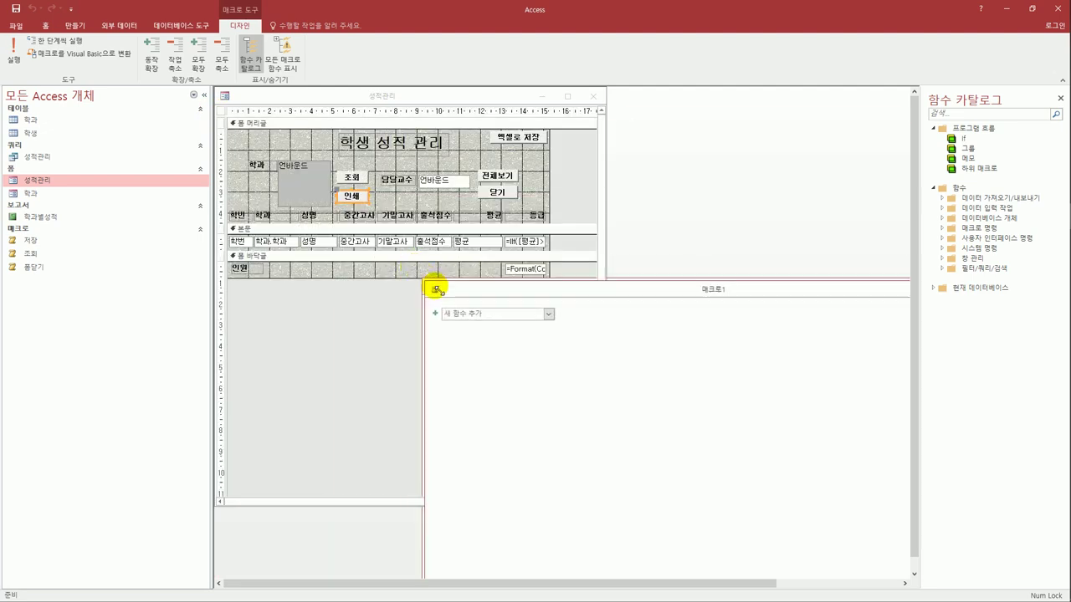
left_click(397, 186)
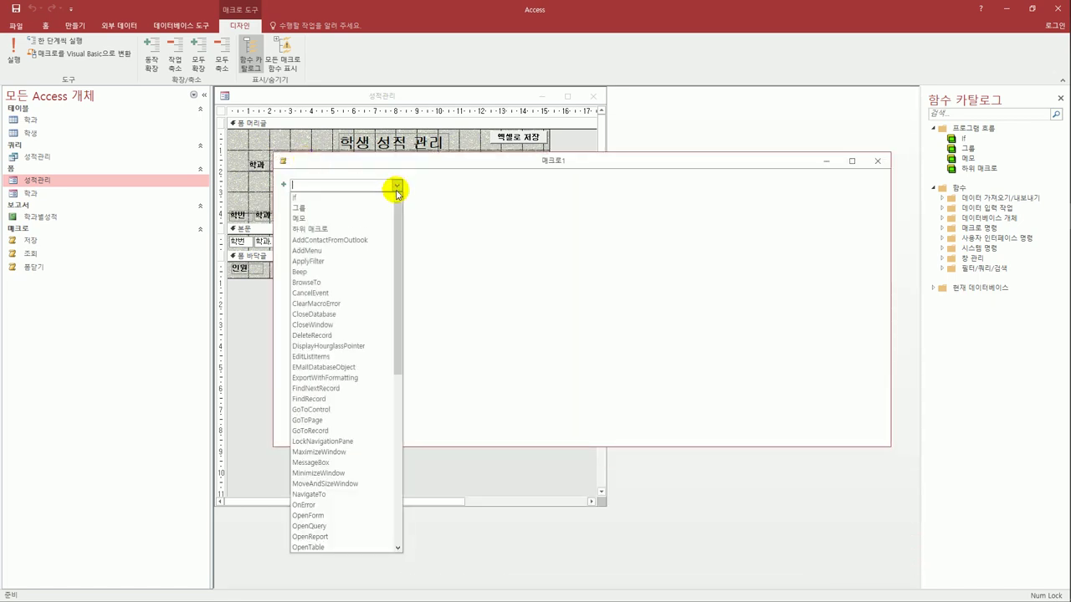
left_click(348, 537)
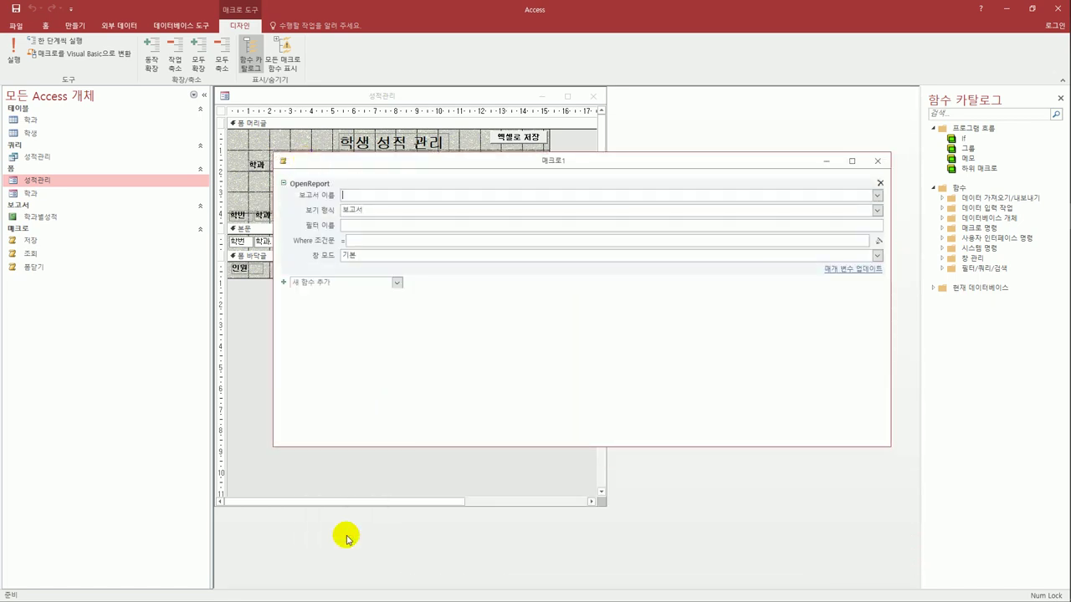
Set the OpenReport action's report name to 학과별성적 and its view to 인쇄 미리 보기
left_click(876, 195)
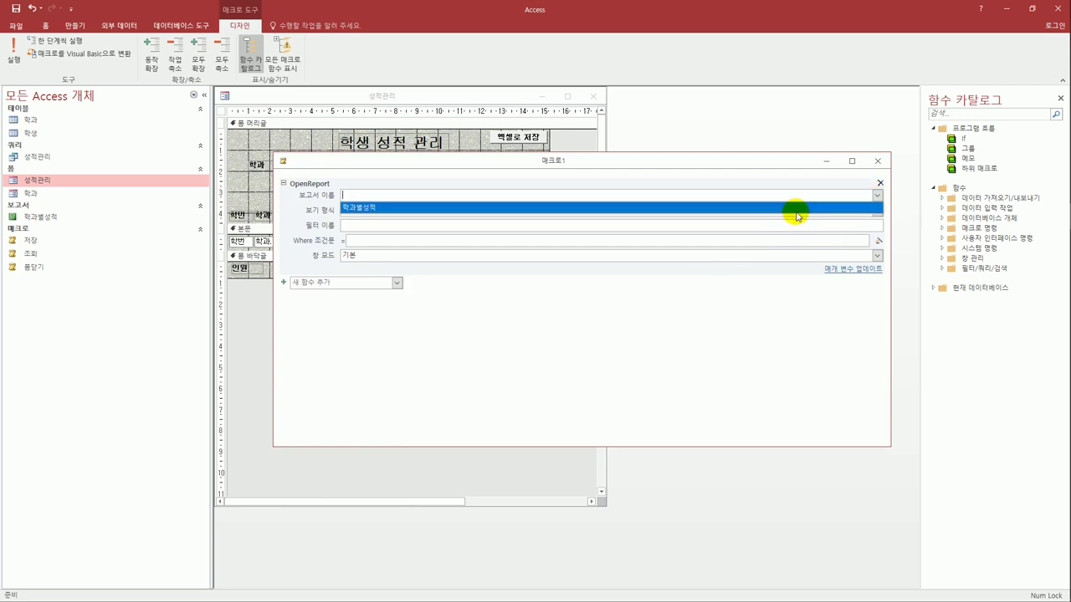
left_click(797, 214)
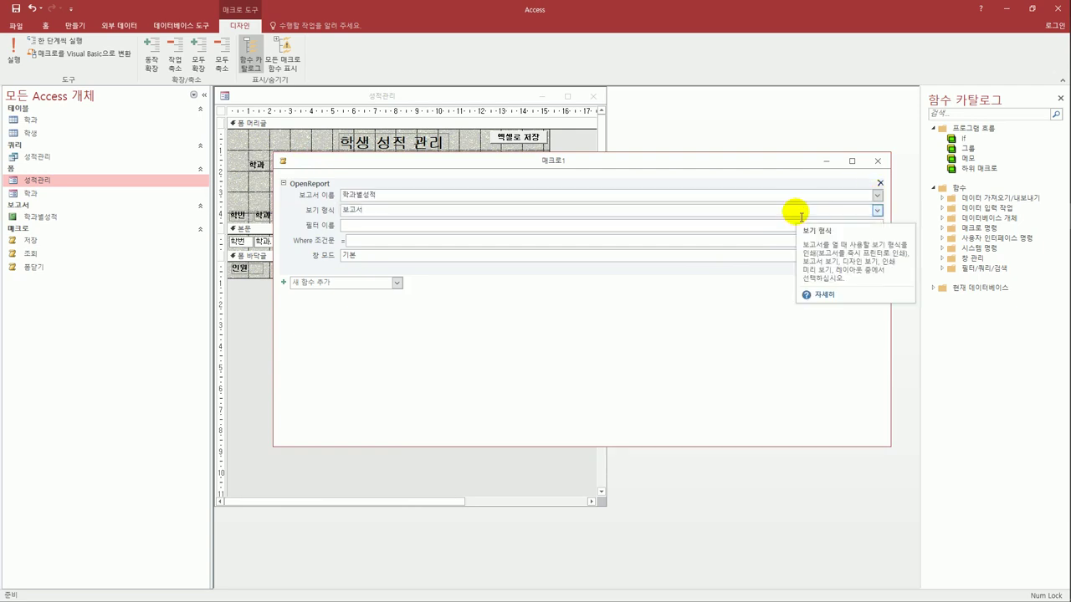
left_click(876, 210)
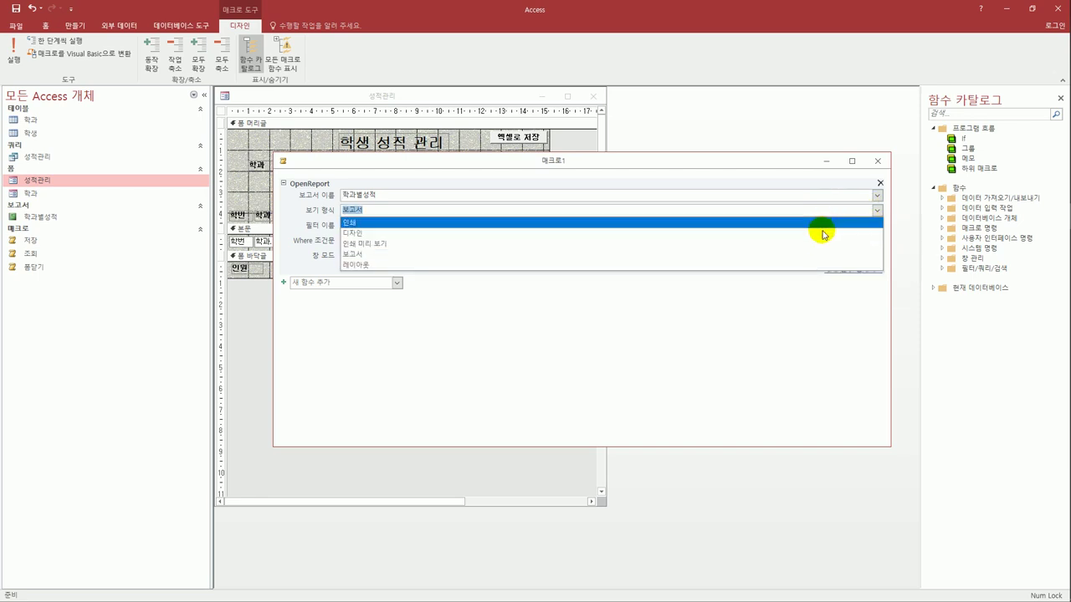
left_click(818, 243)
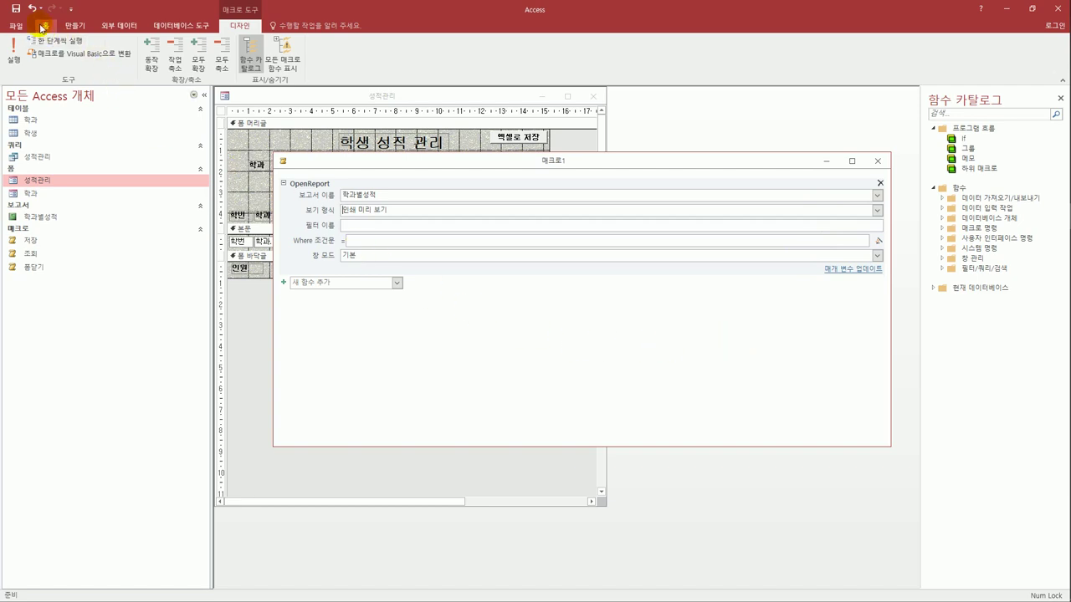
Save the macro as 인쇄 and close it
left_click(16, 9)
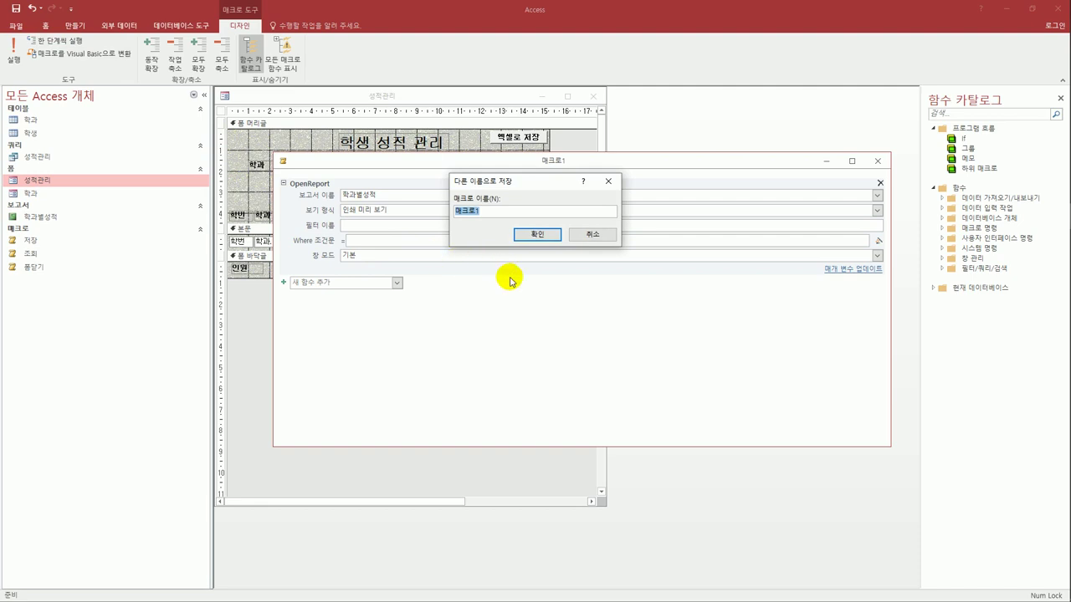
type("인쇄")
left_click(524, 235)
left_click(877, 160)
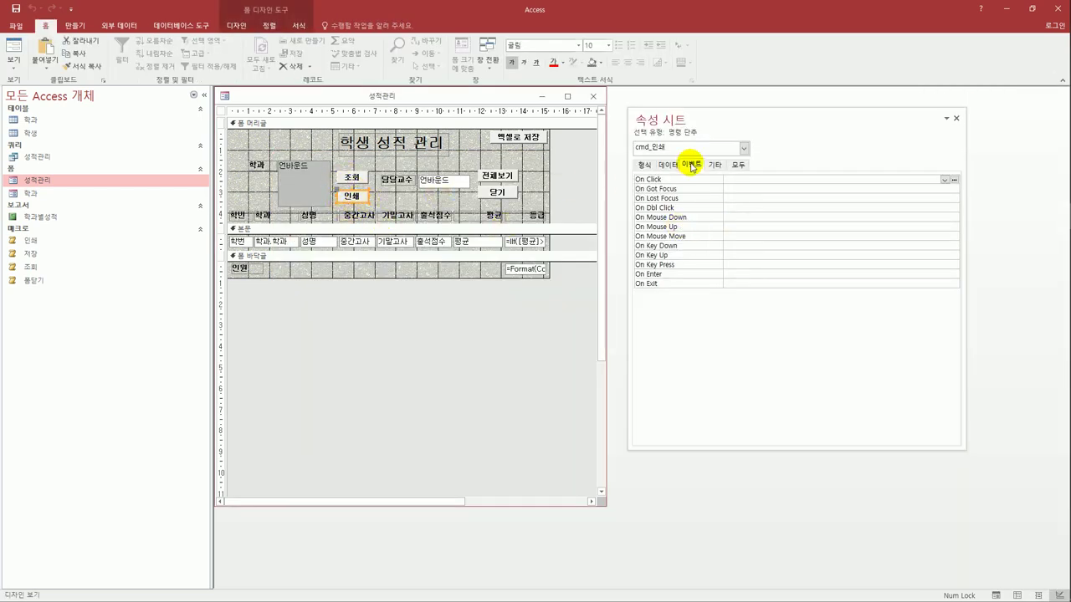
Assign the 인쇄 macro to the On Click event of cmd_인쇄, and save and close the 성적관리 form
left_click(944, 179)
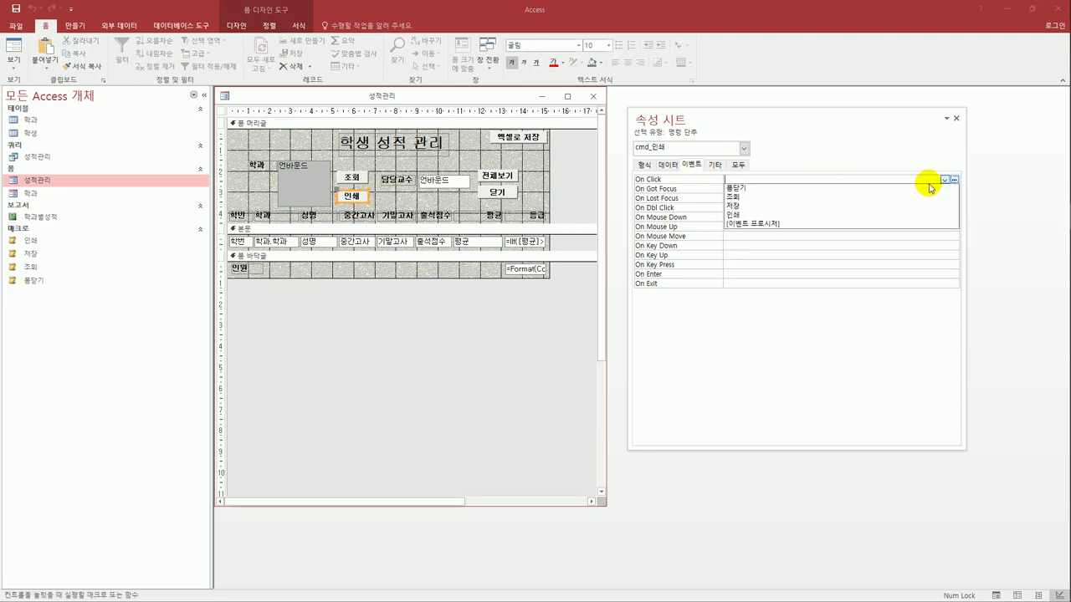
left_click(885, 216)
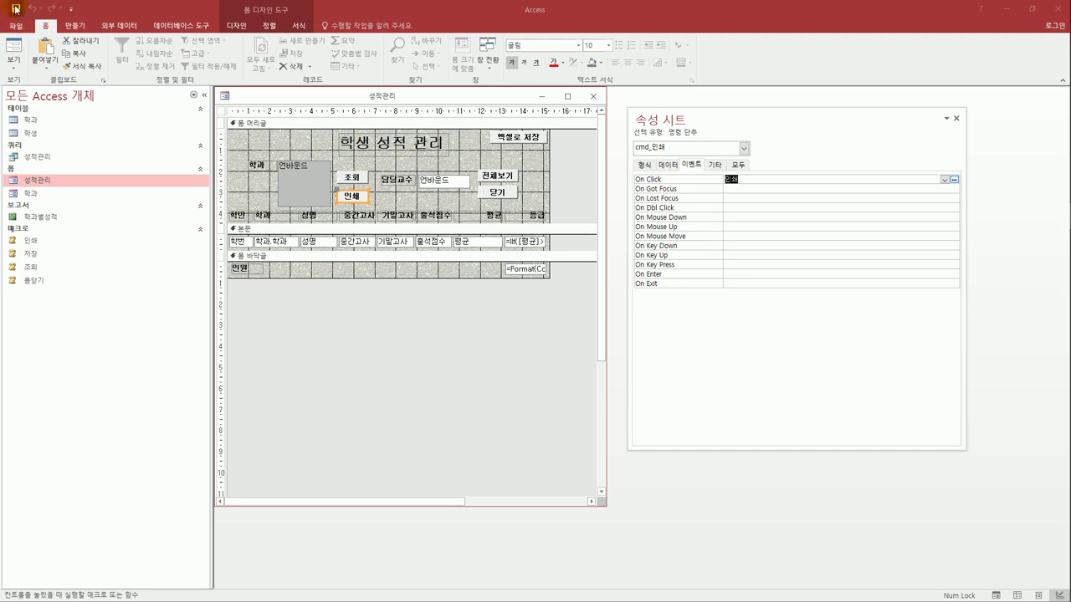
left_click(594, 95)
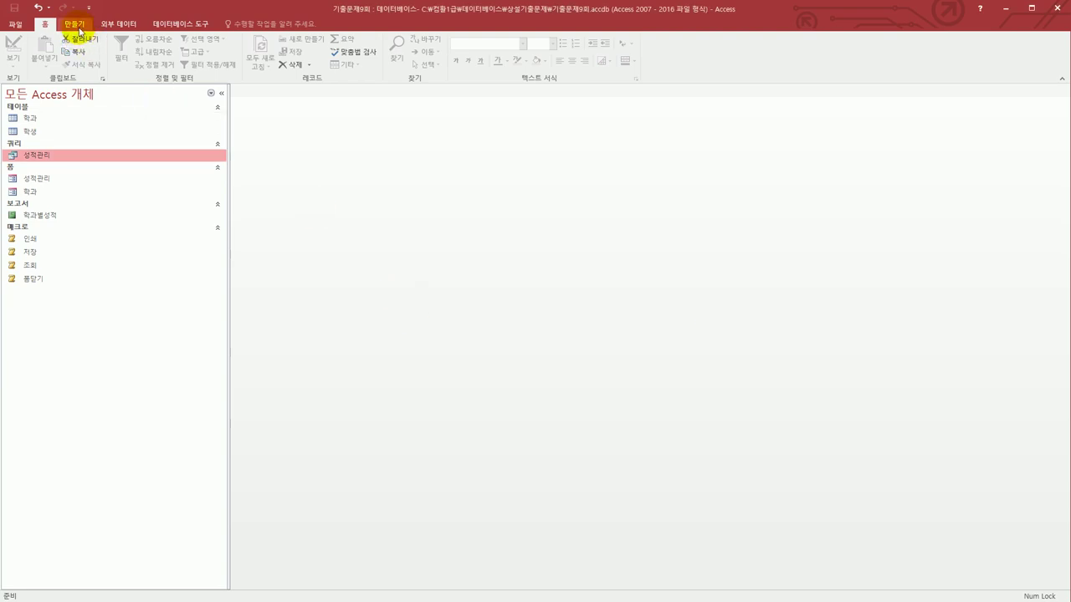
Create a new query in design view based on the 학생 table
left_click(75, 25)
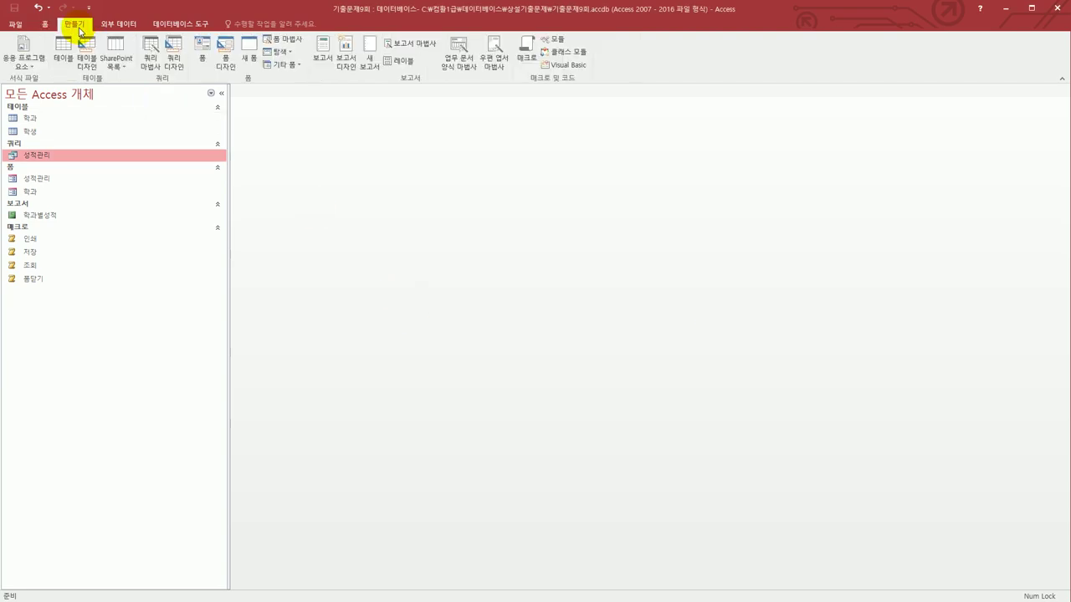
left_click(174, 61)
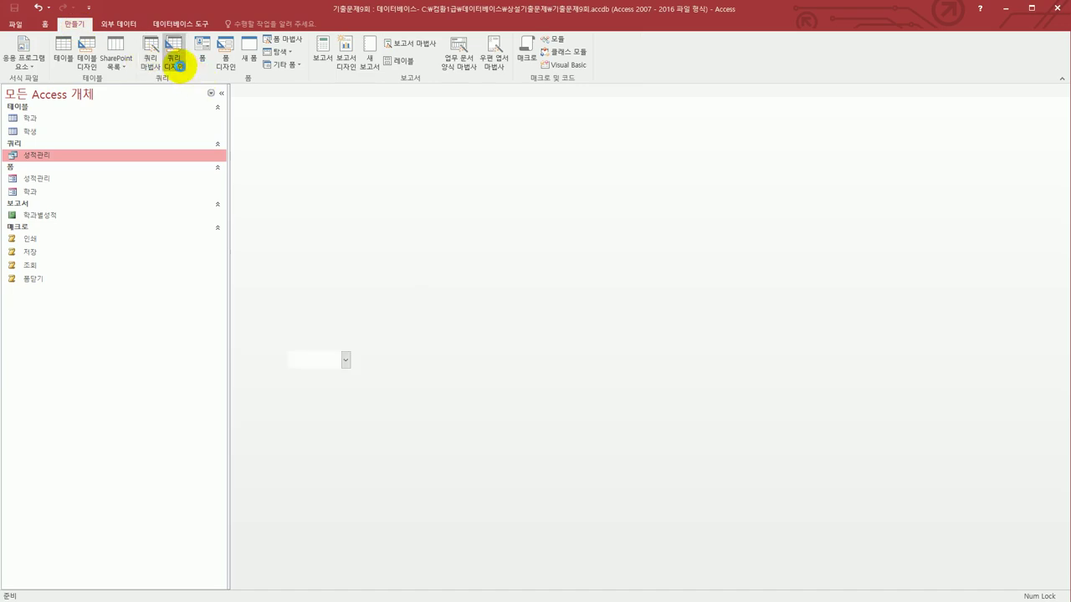
left_click_drag(516, 349, 527, 195)
double_click(470, 241)
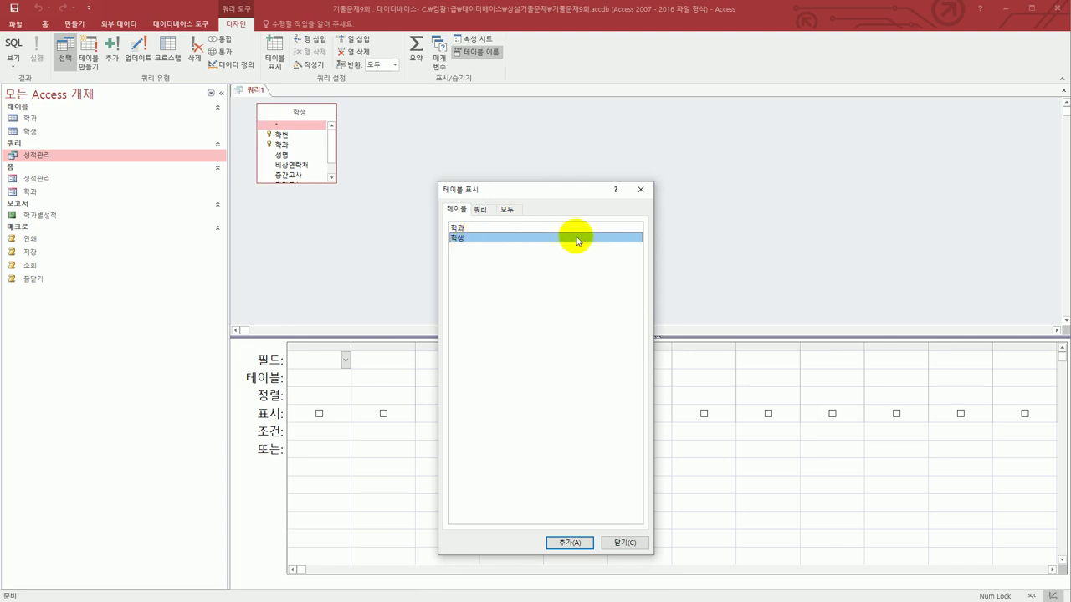
left_click(621, 543)
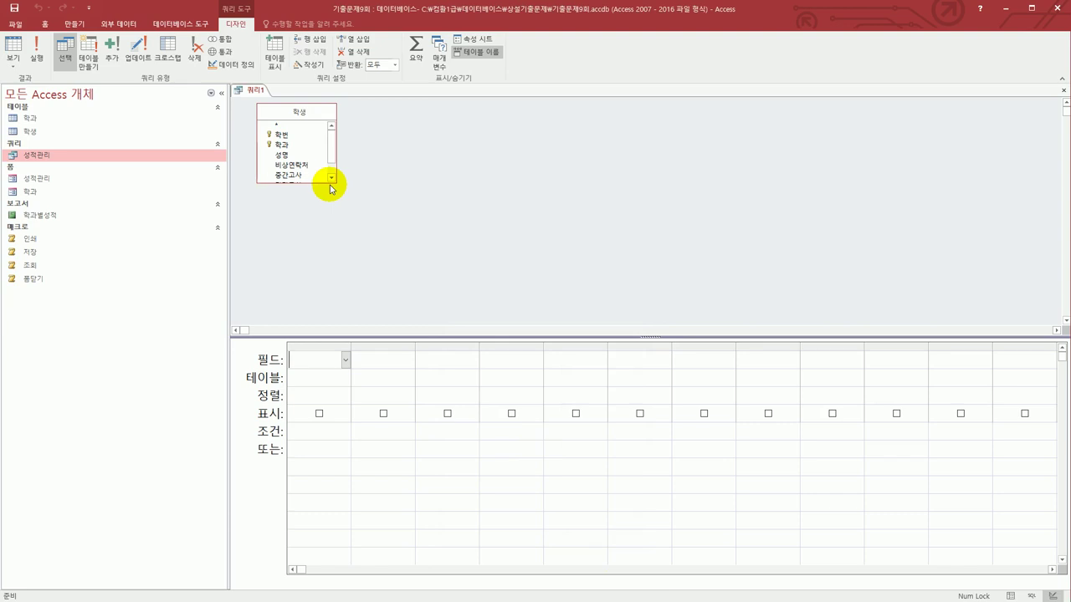